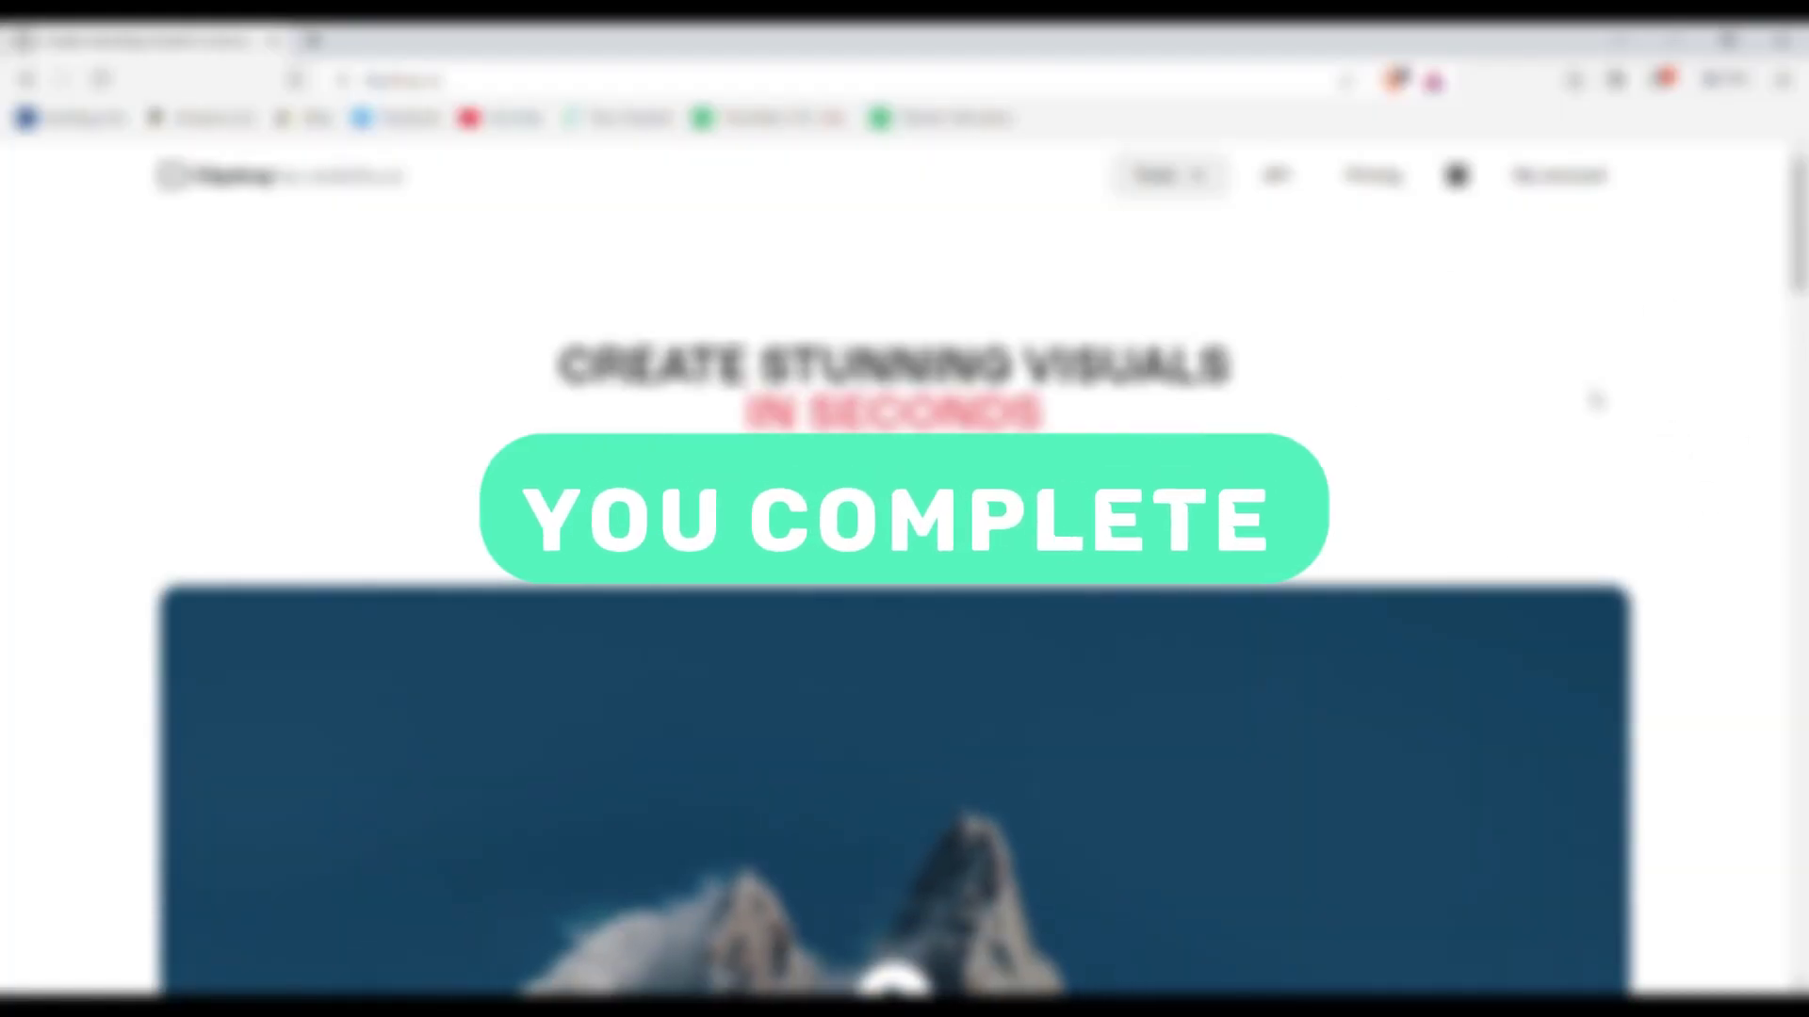
# Browse the Clipdrop tools and open the Stable Diffusion XL image generator
pyautogui.scroll(-1, 1573, 452)
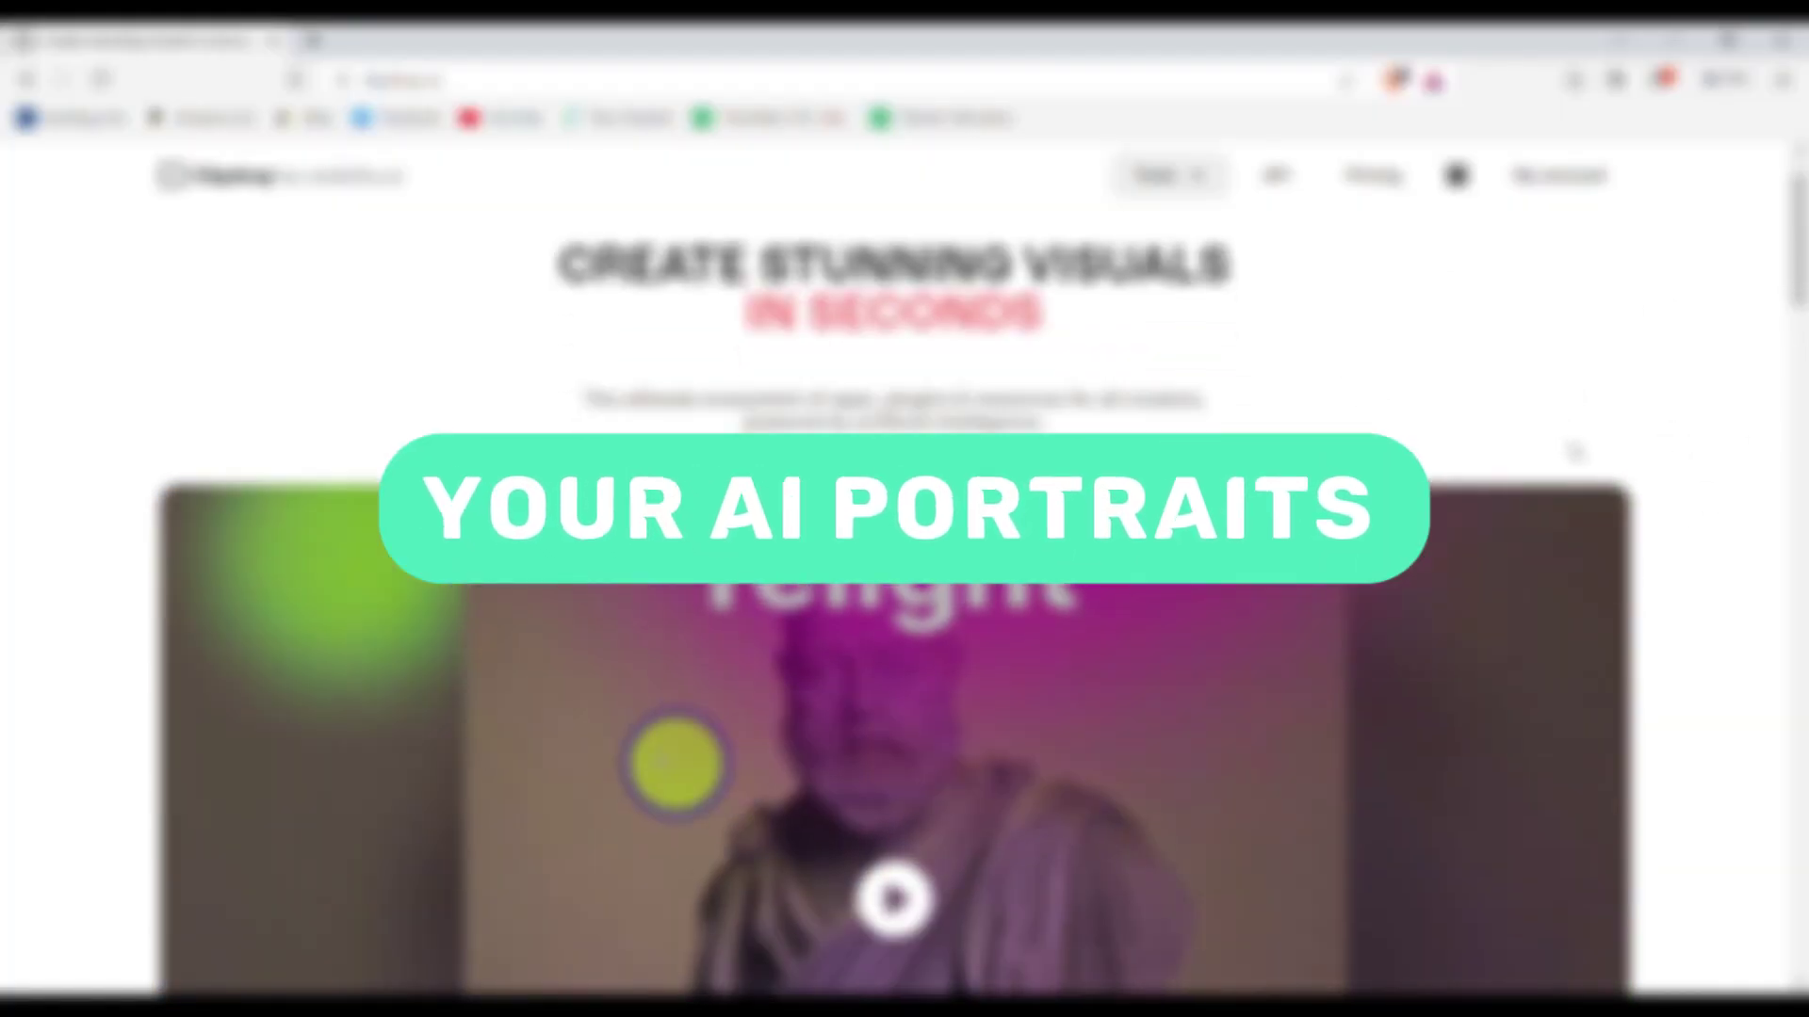
pyautogui.scroll(-15, 1573, 452)
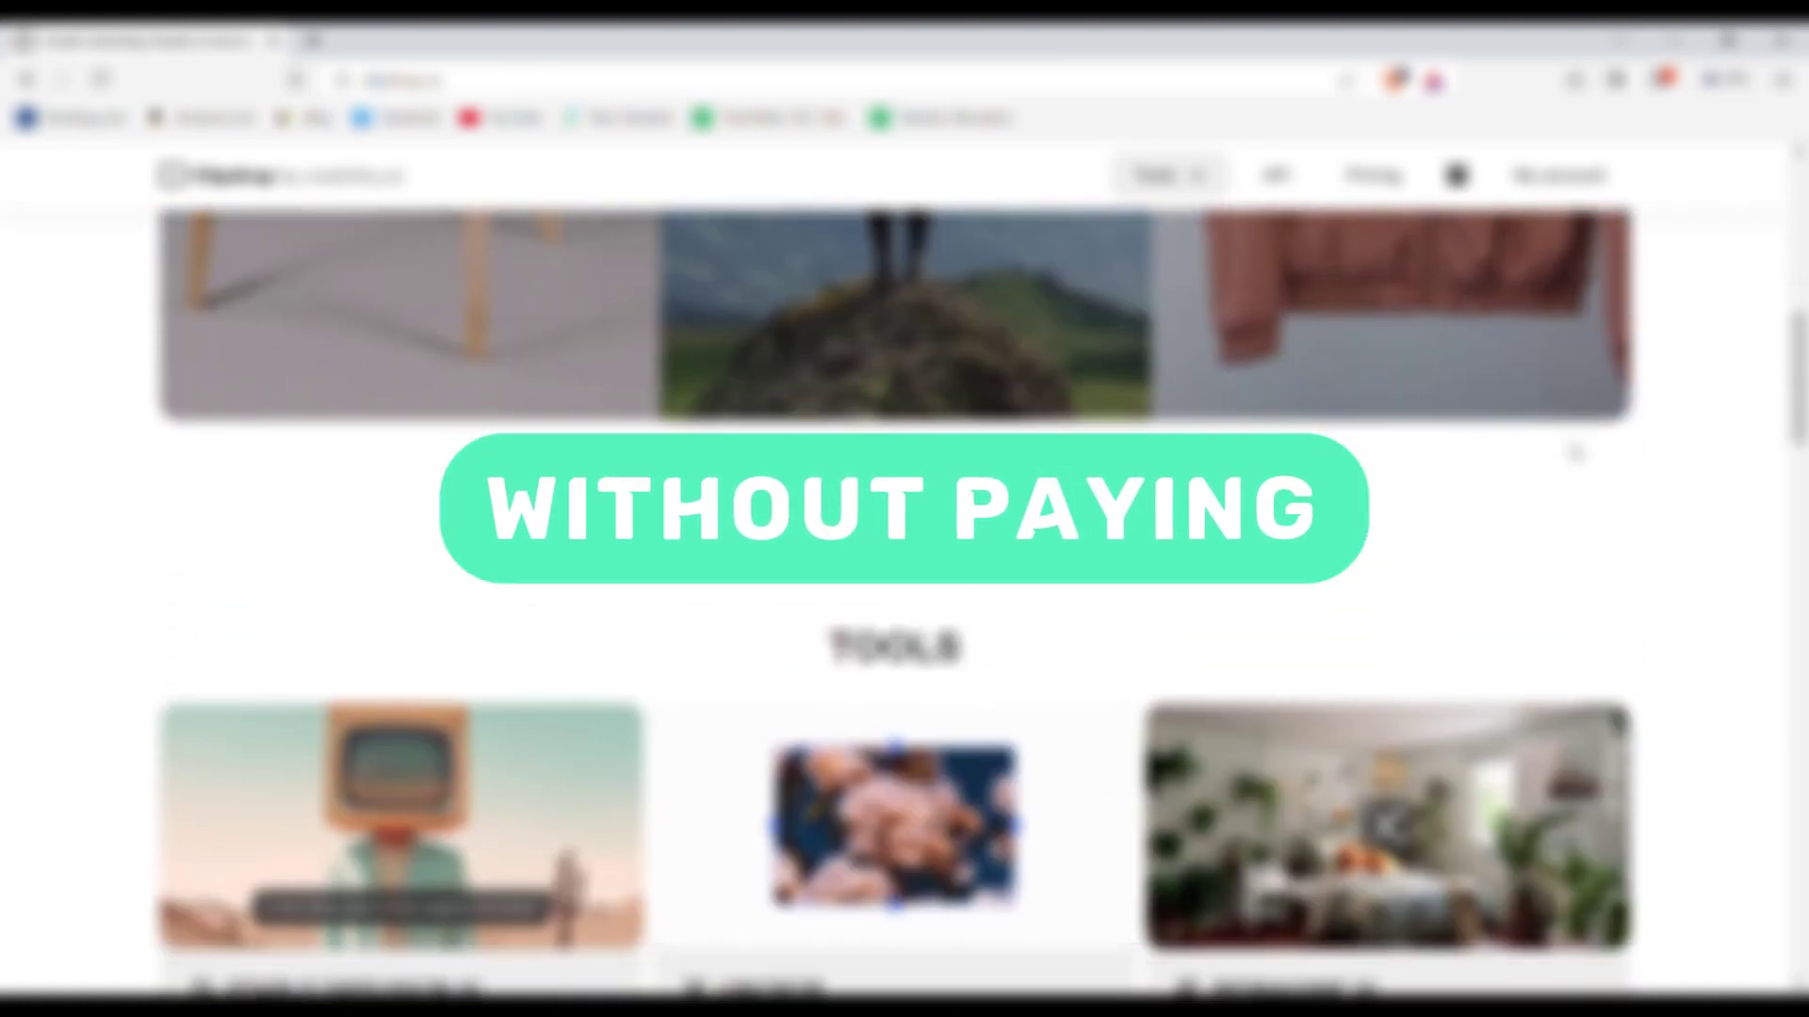
pyautogui.scroll(-8, 1573, 453)
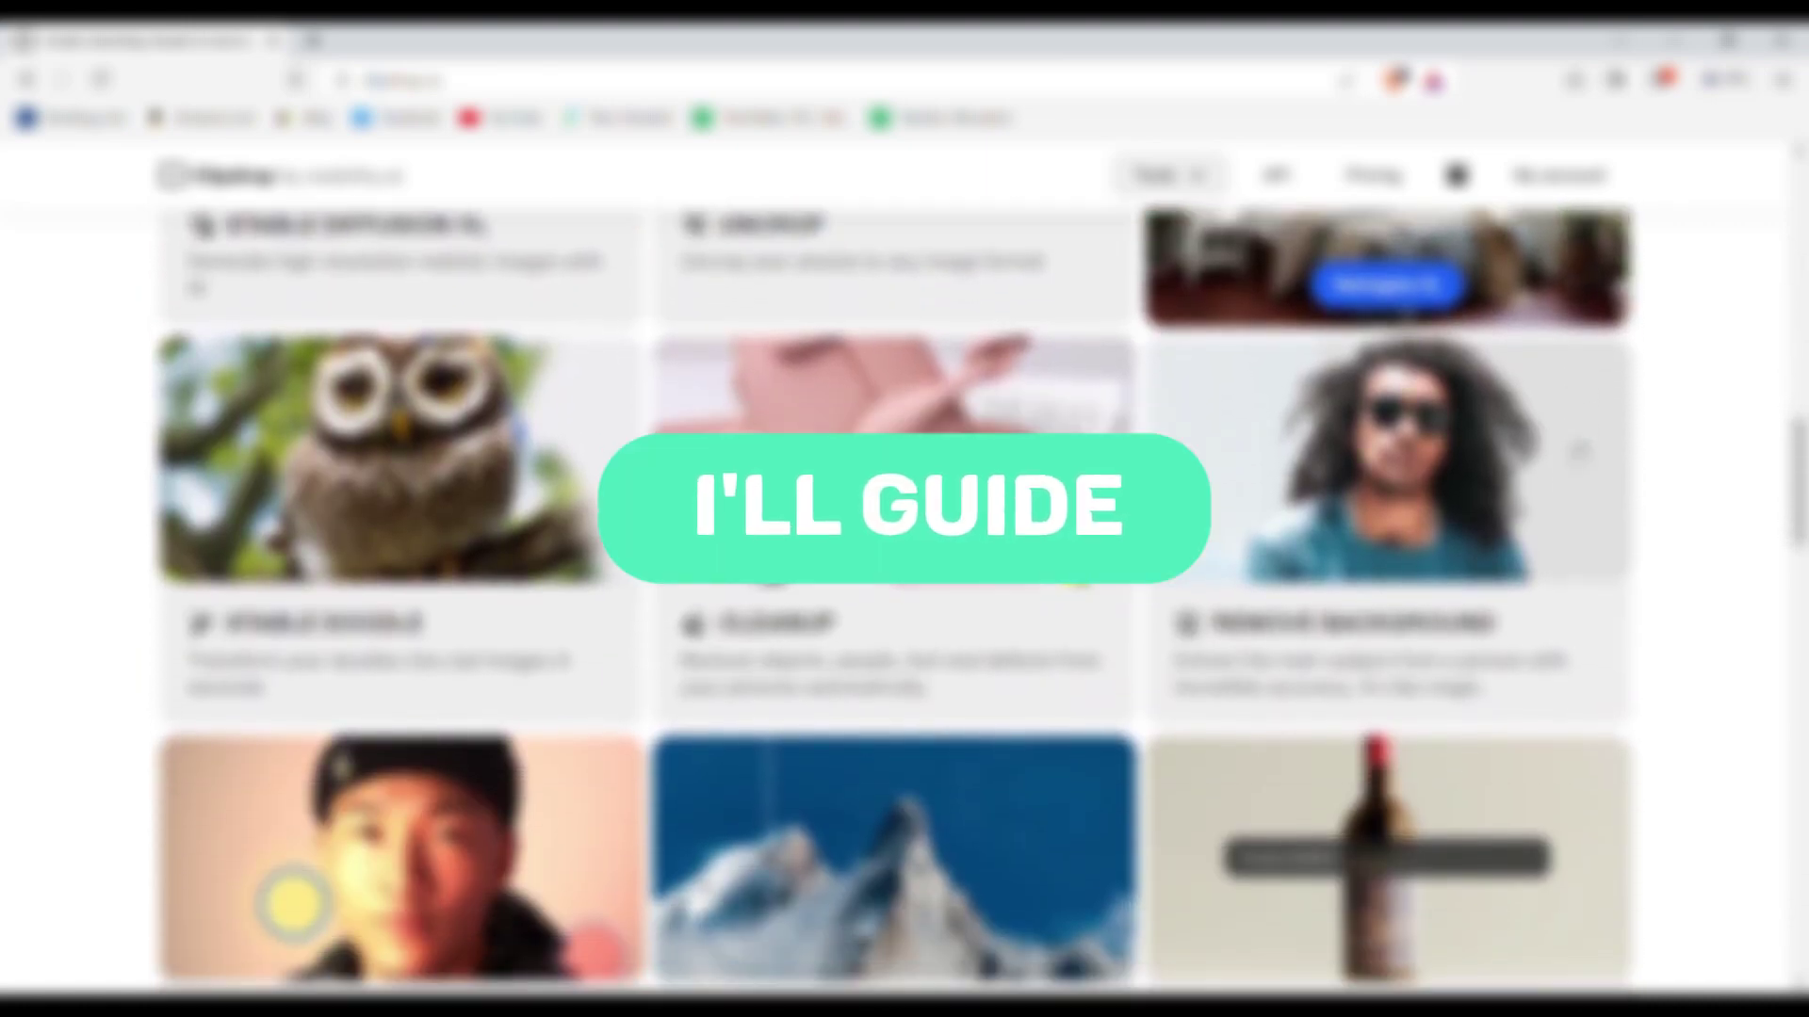
pyautogui.scroll(-8, 1579, 452)
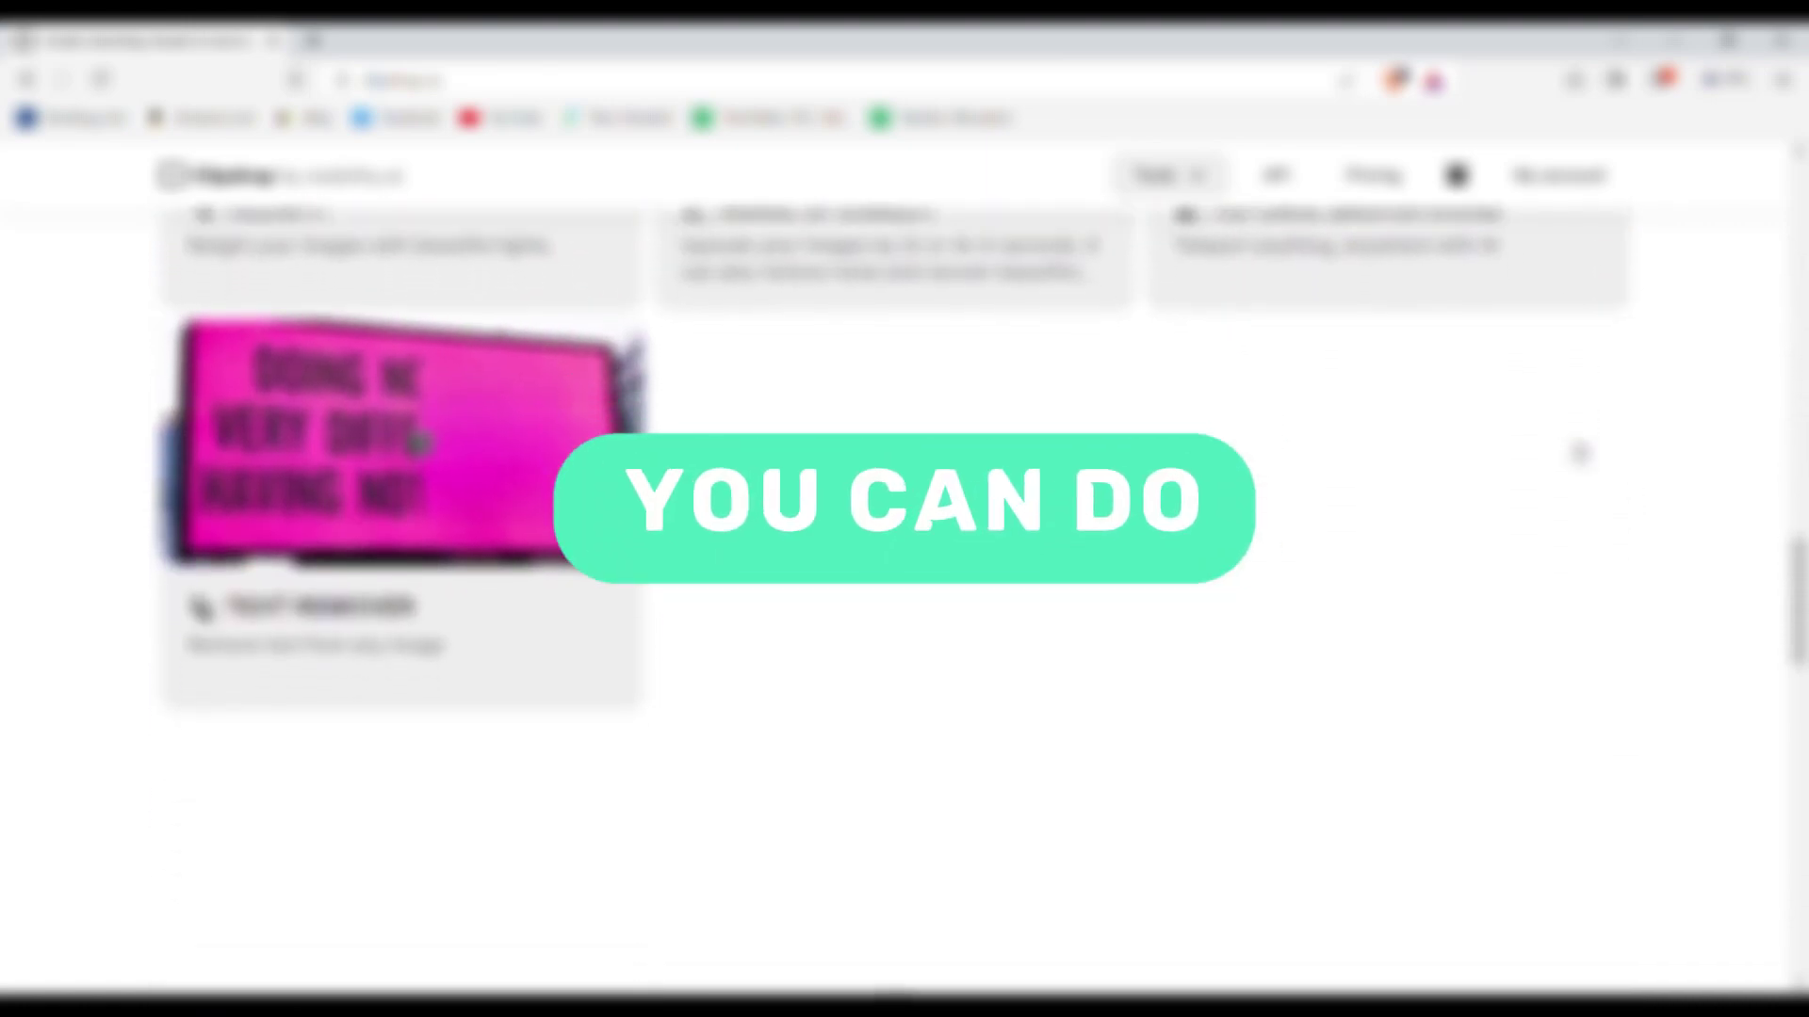
pyautogui.scroll(5, 1578, 452)
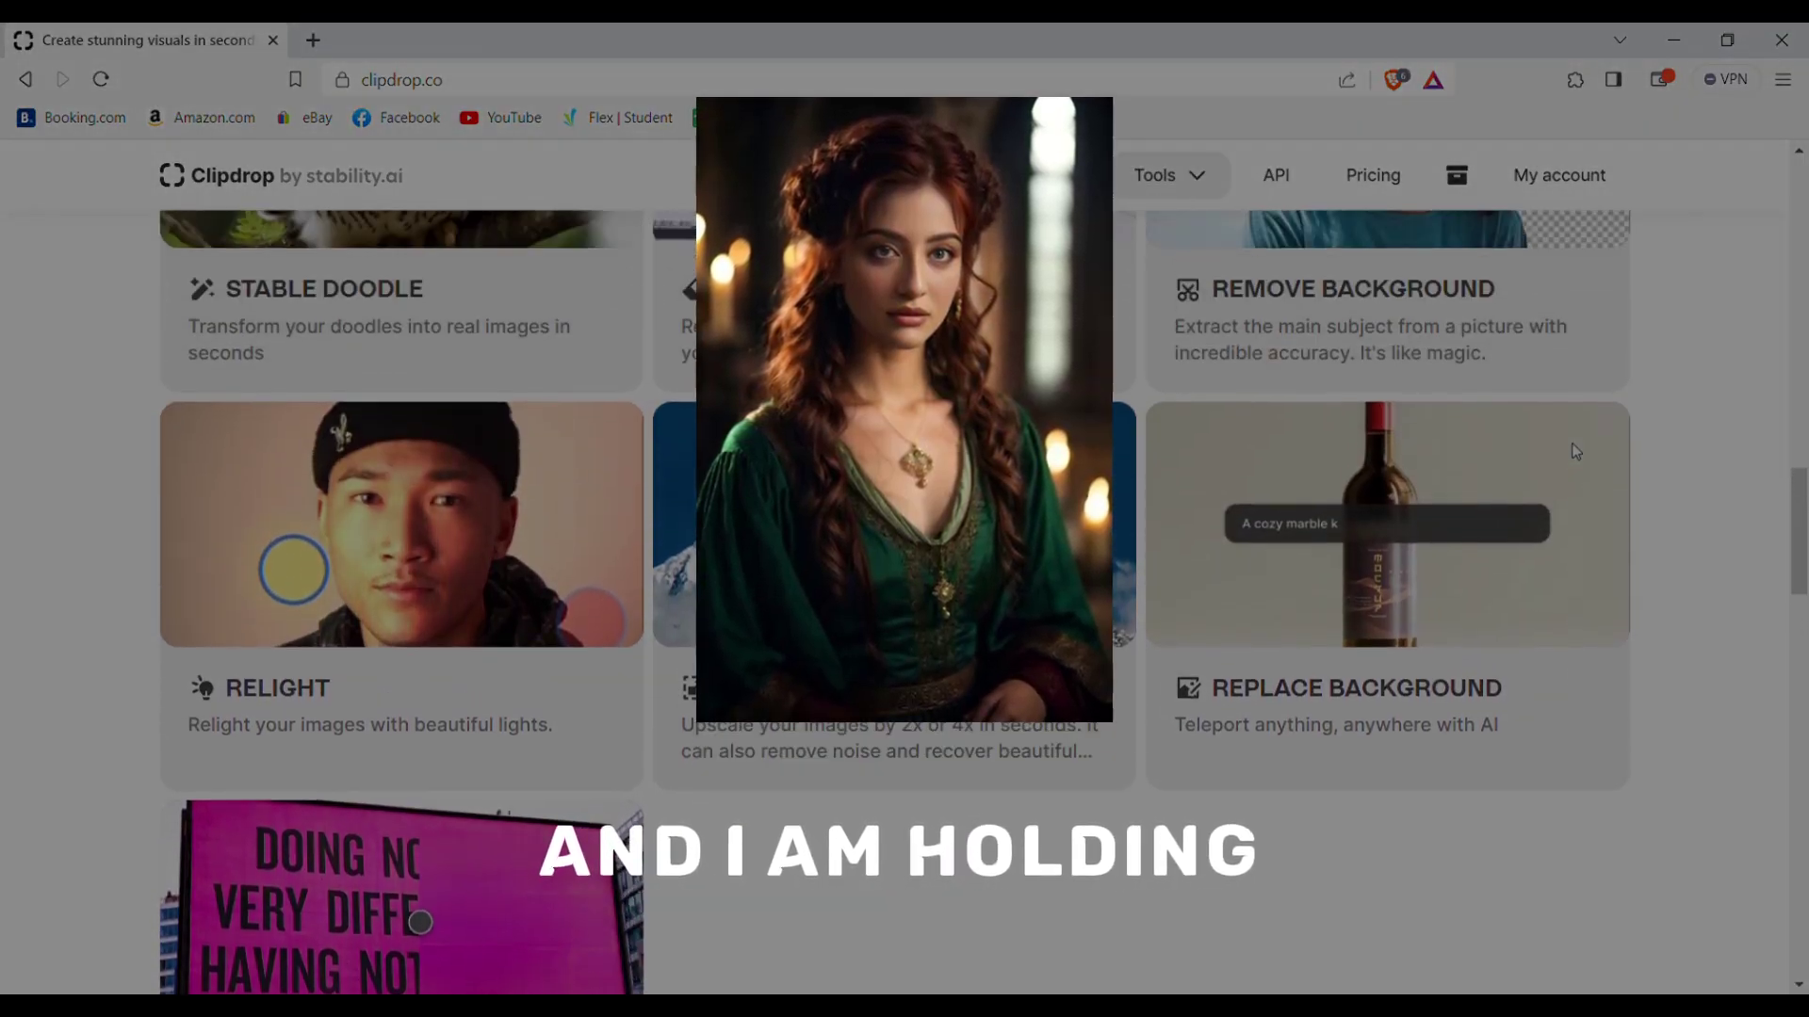
pyautogui.scroll(7, 1575, 452)
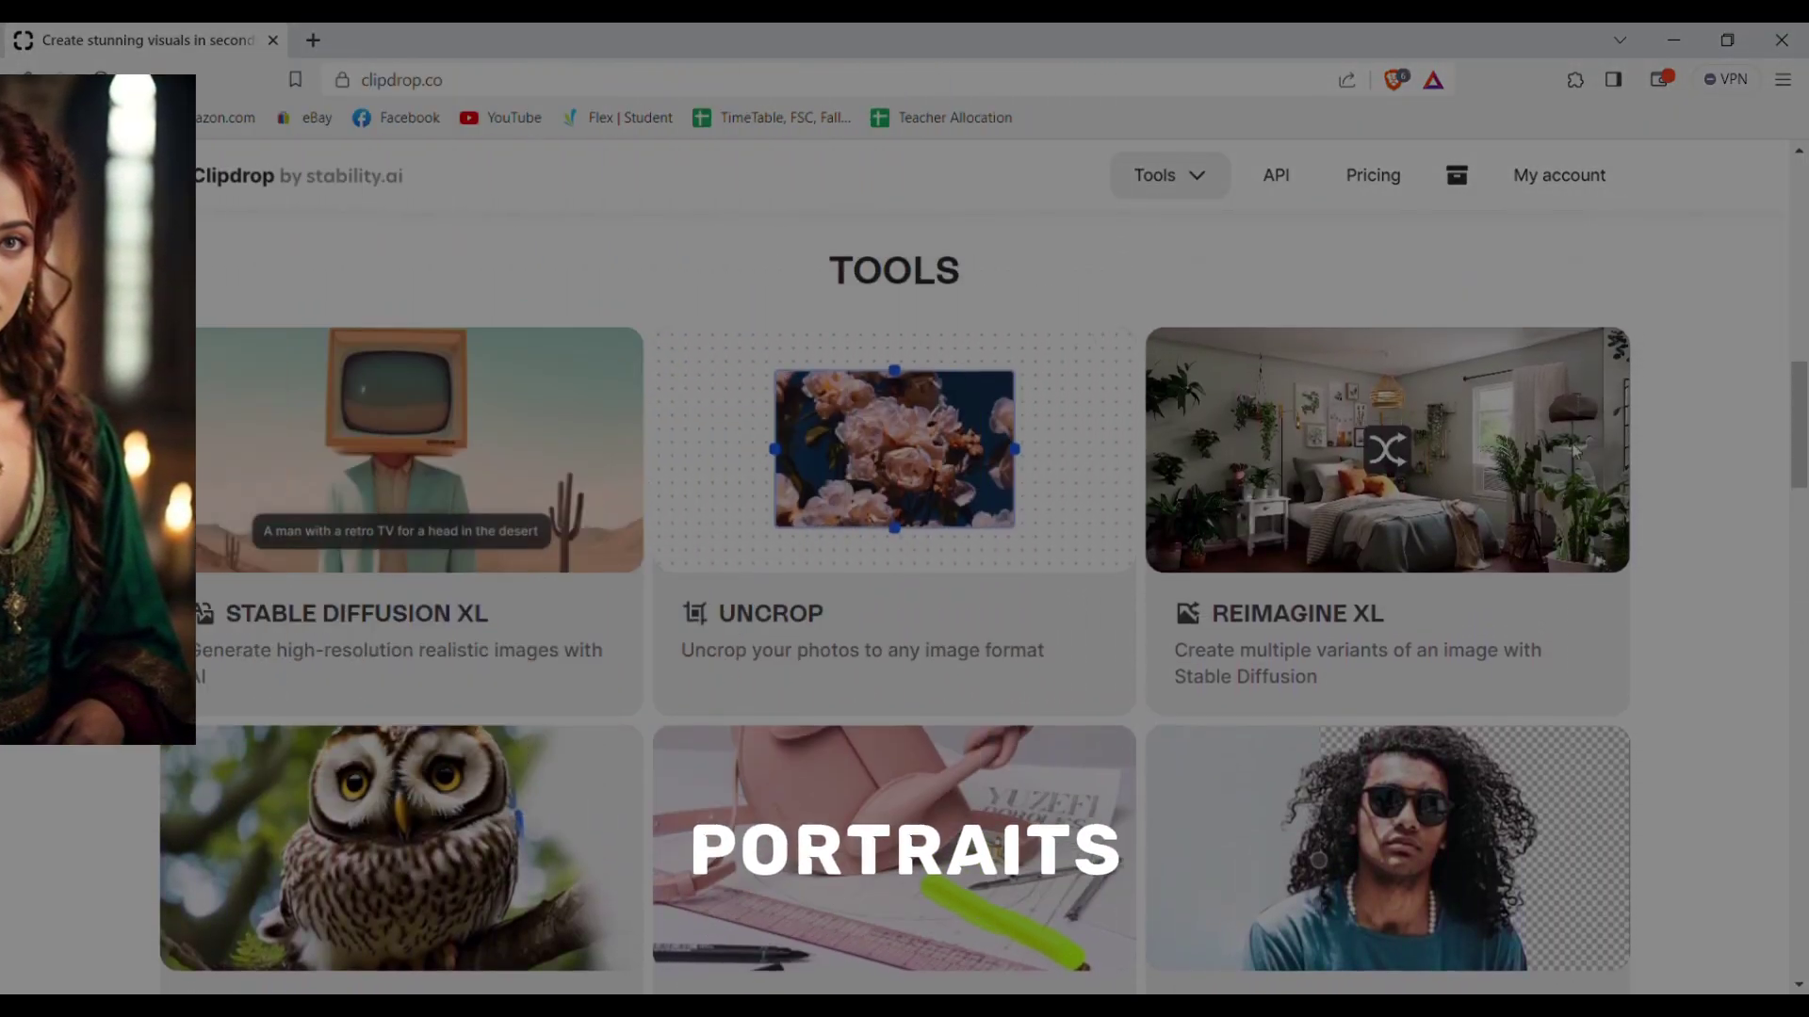
pyautogui.scroll(5, 1572, 448)
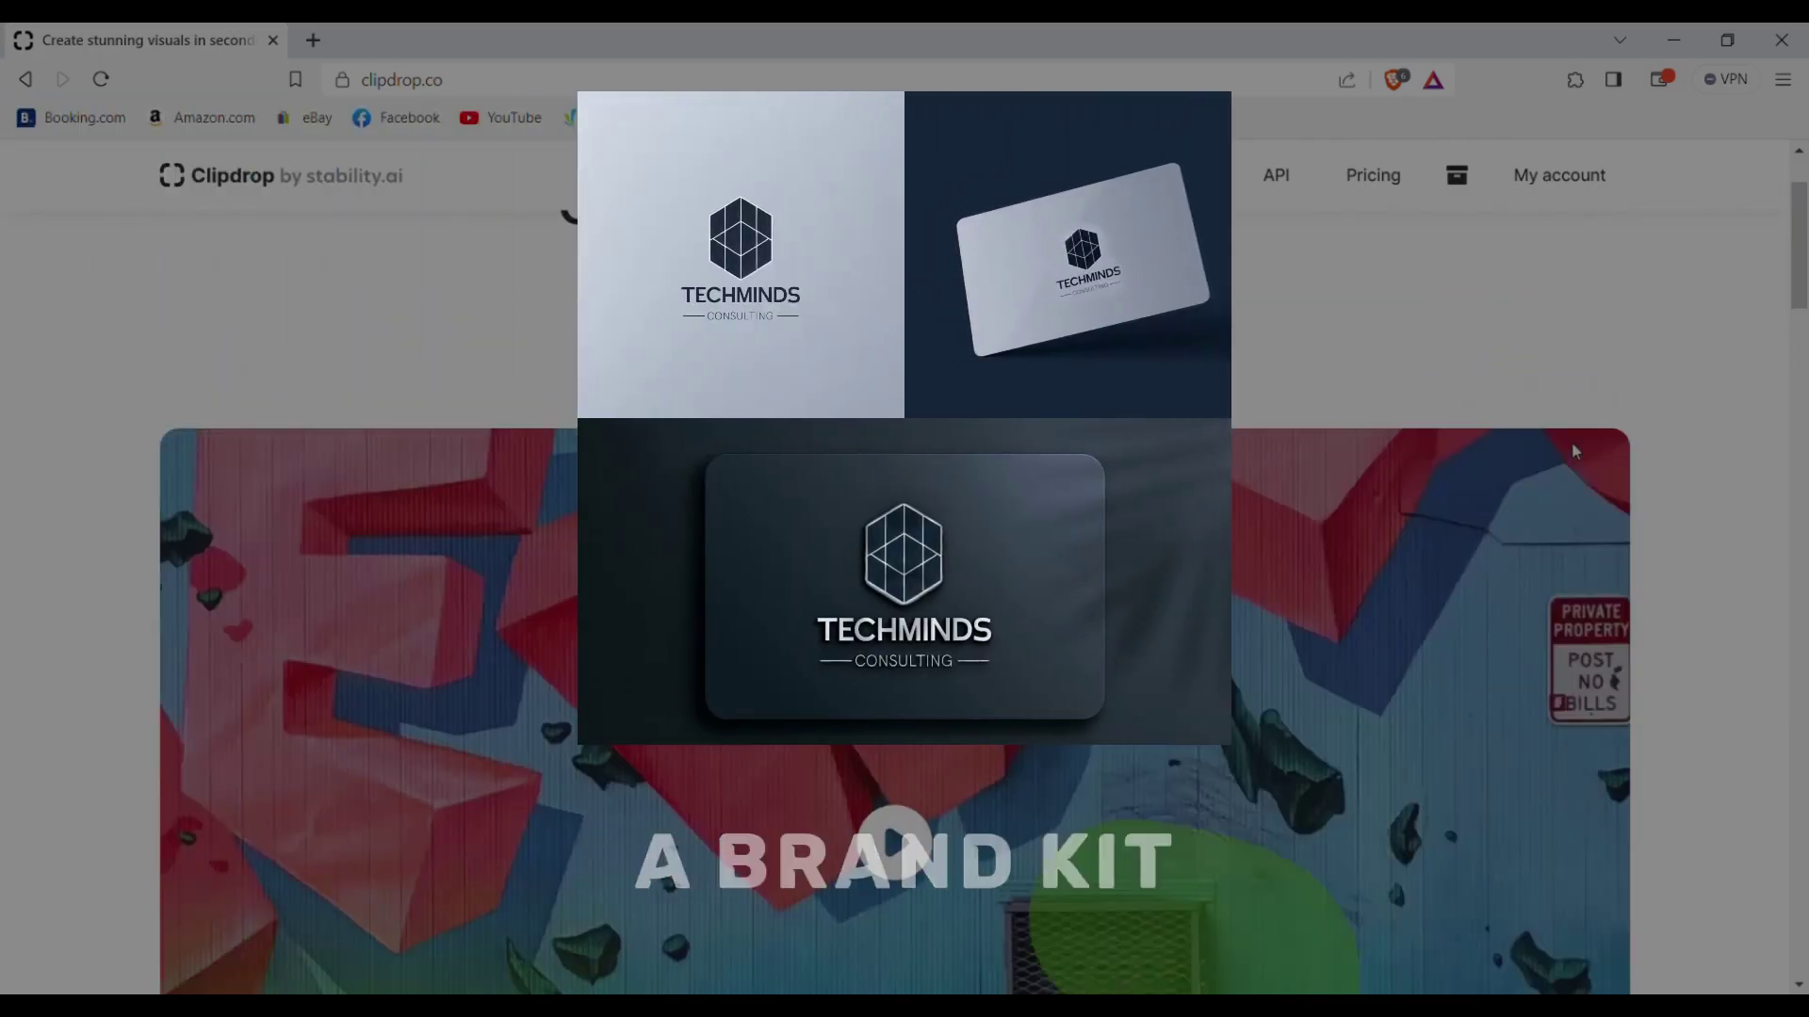
pyautogui.scroll(2, 1571, 443)
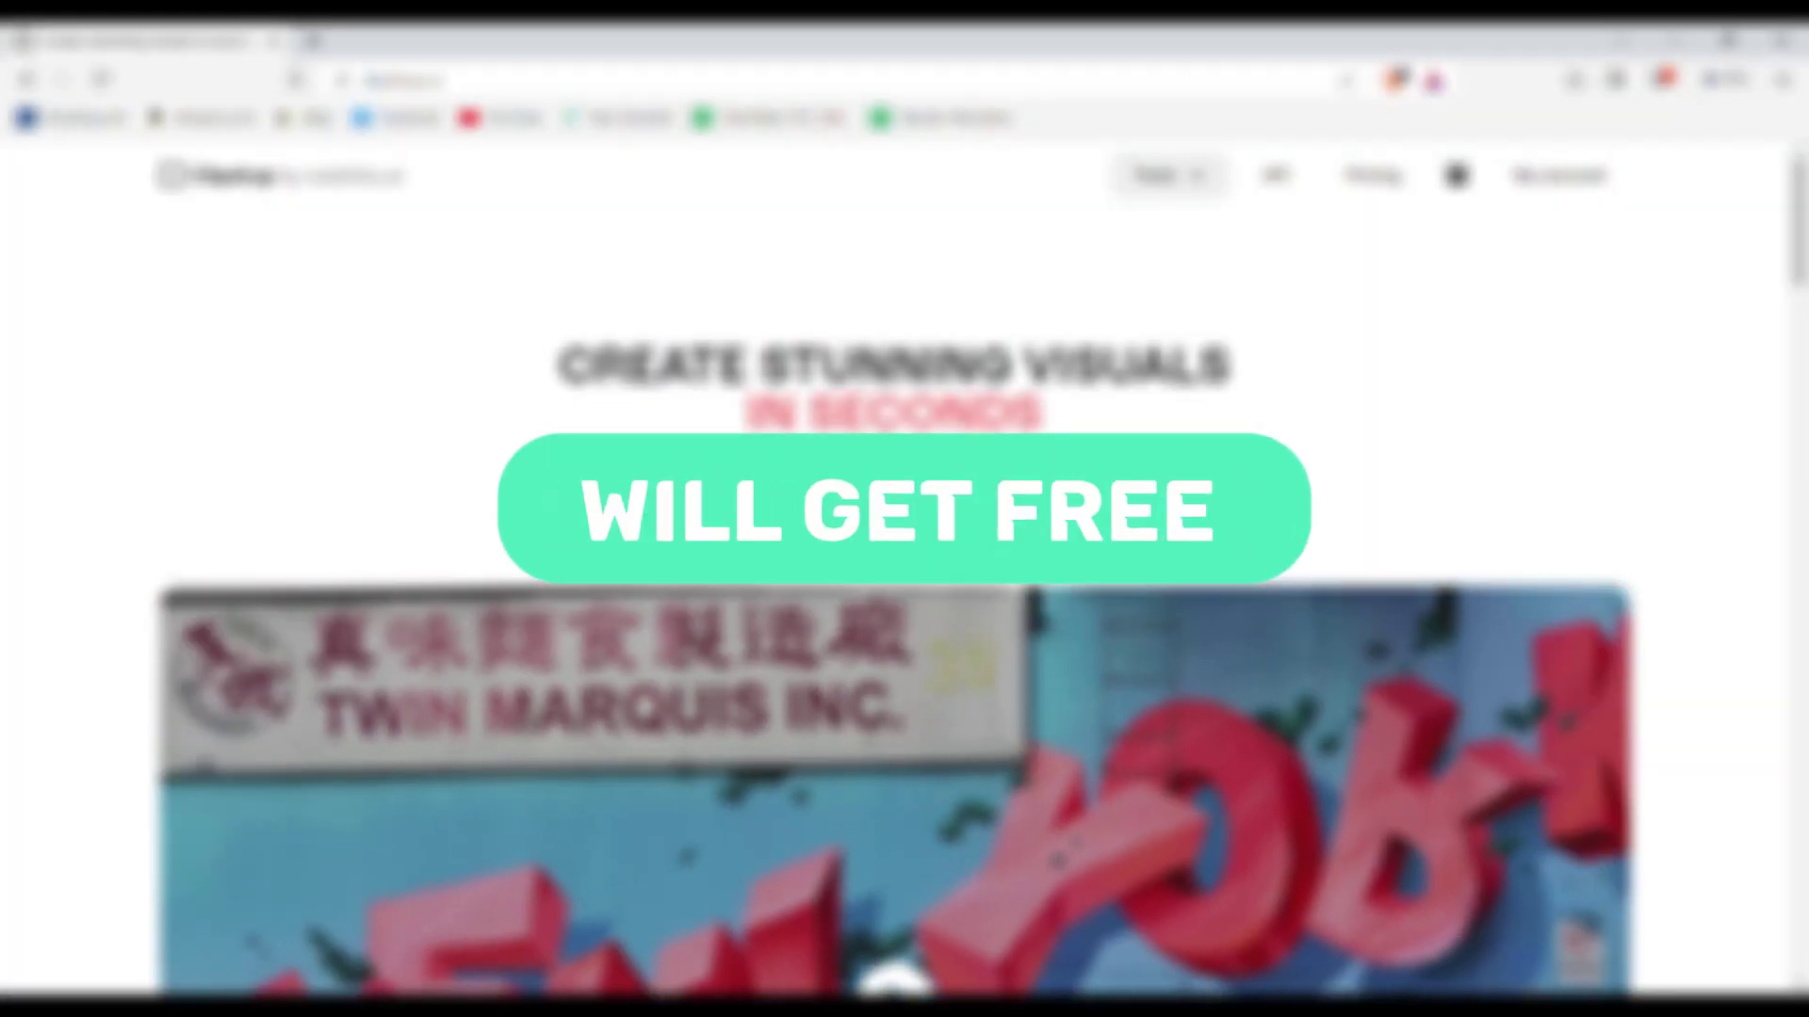
pyautogui.scroll(-5, 893, 509)
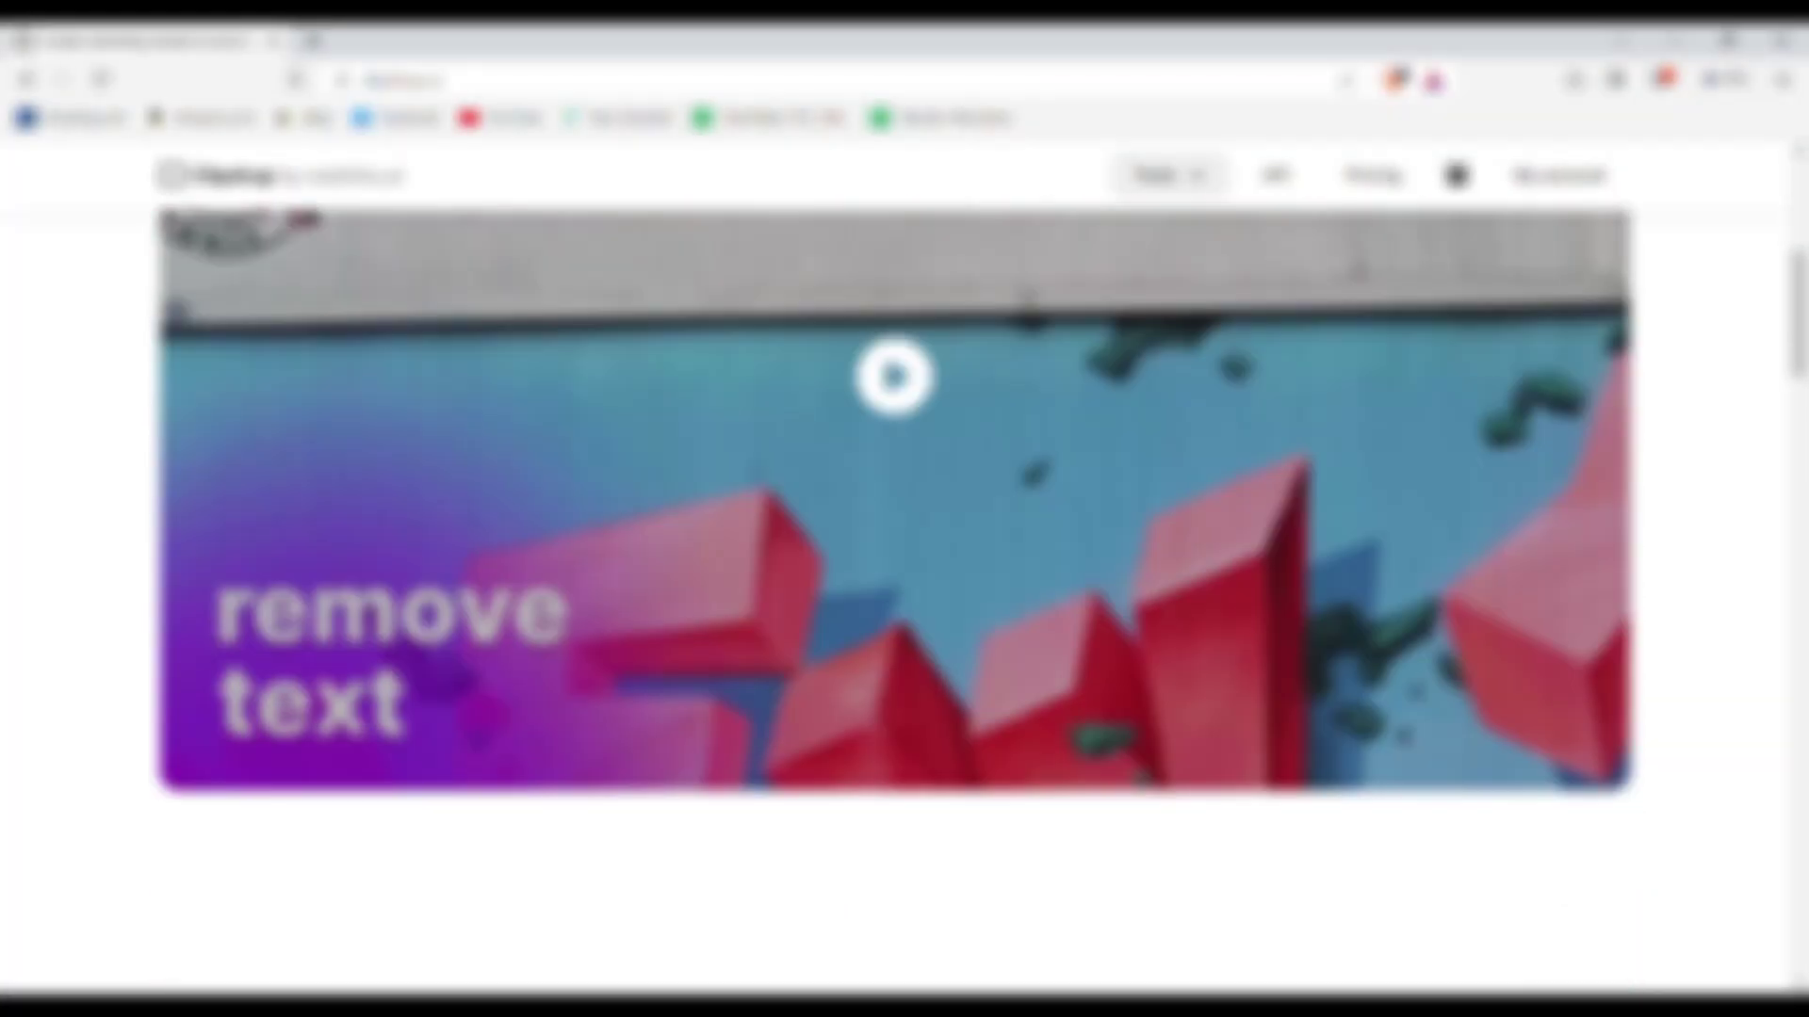
pyautogui.scroll(-6, 893, 509)
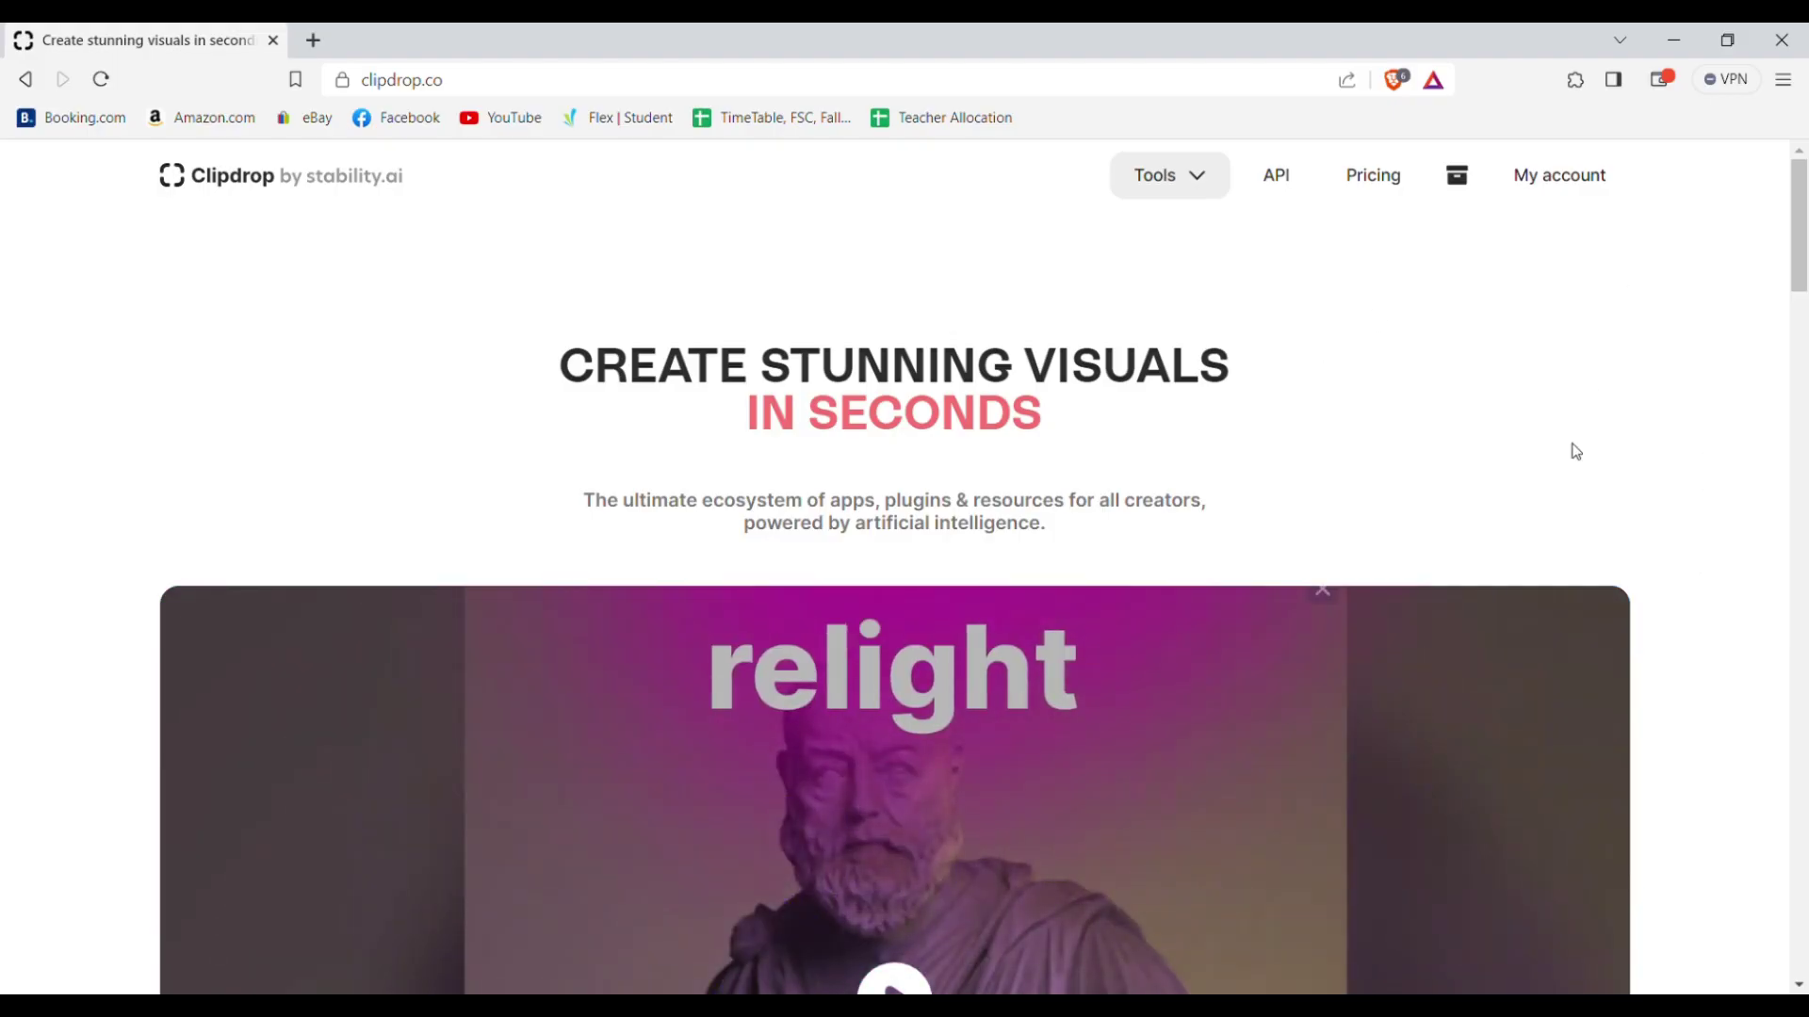
pyautogui.scroll(-10, 1576, 452)
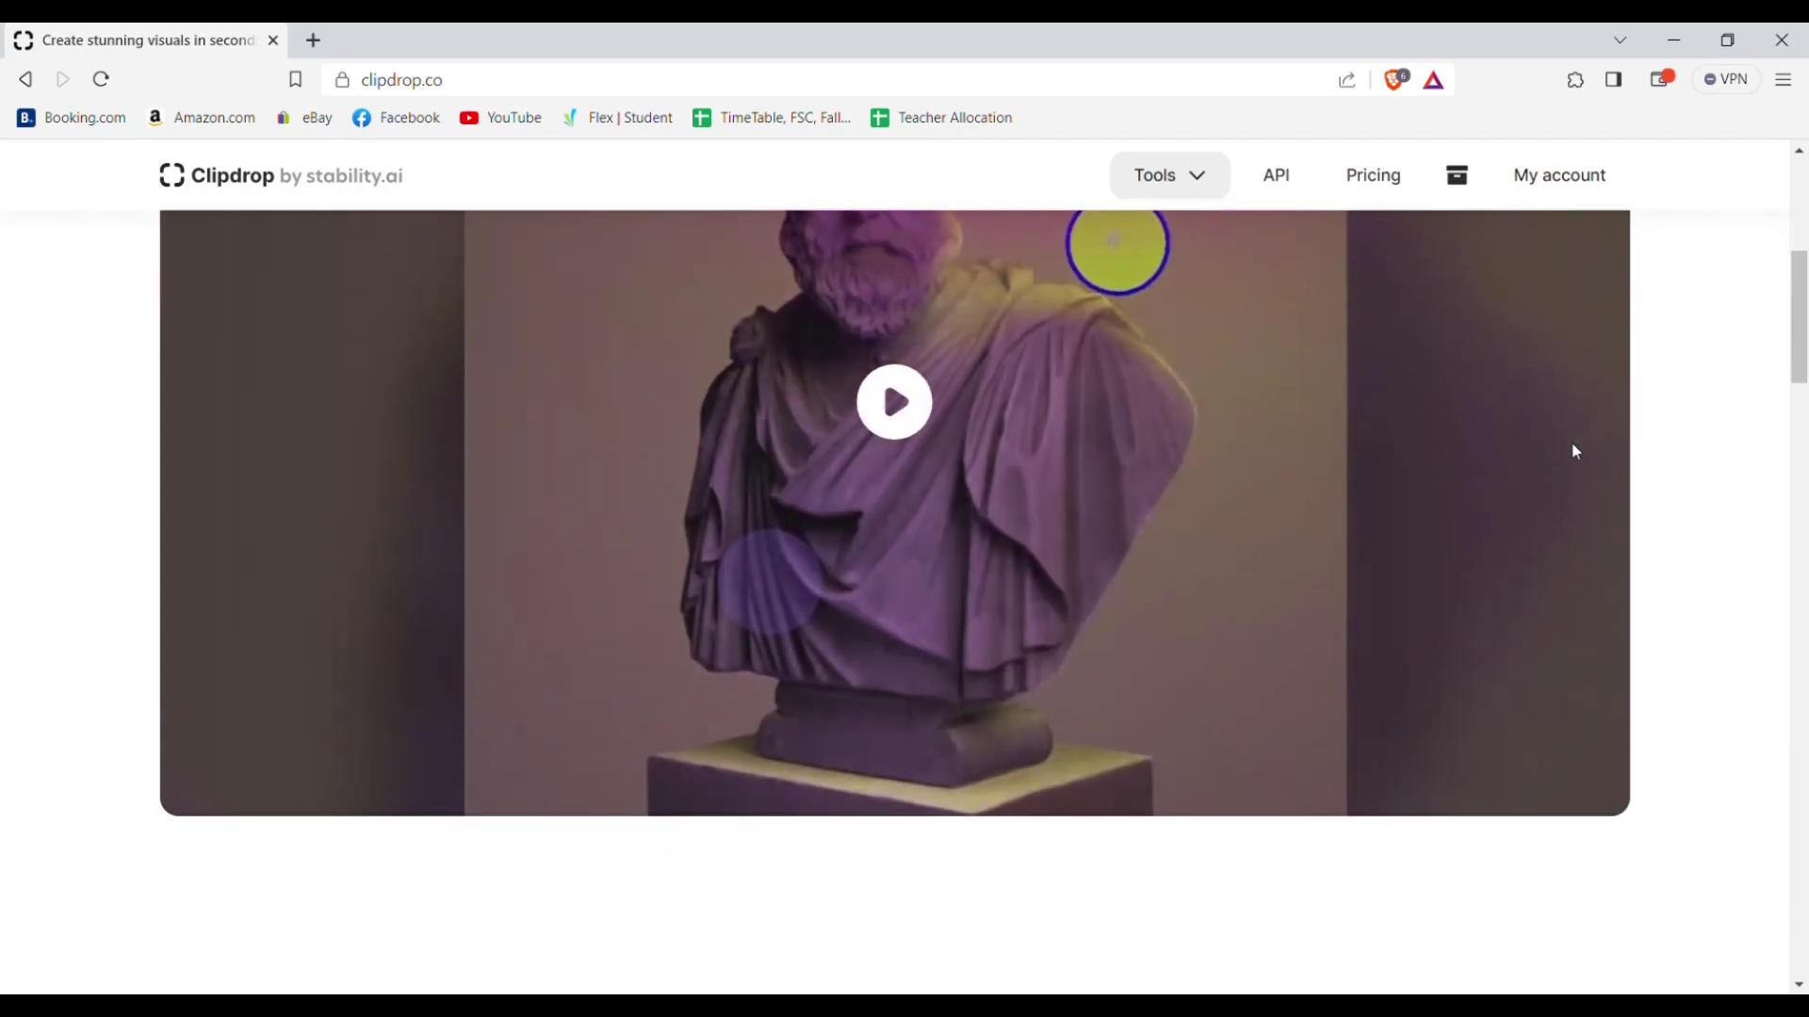
pyautogui.scroll(-9, 1576, 452)
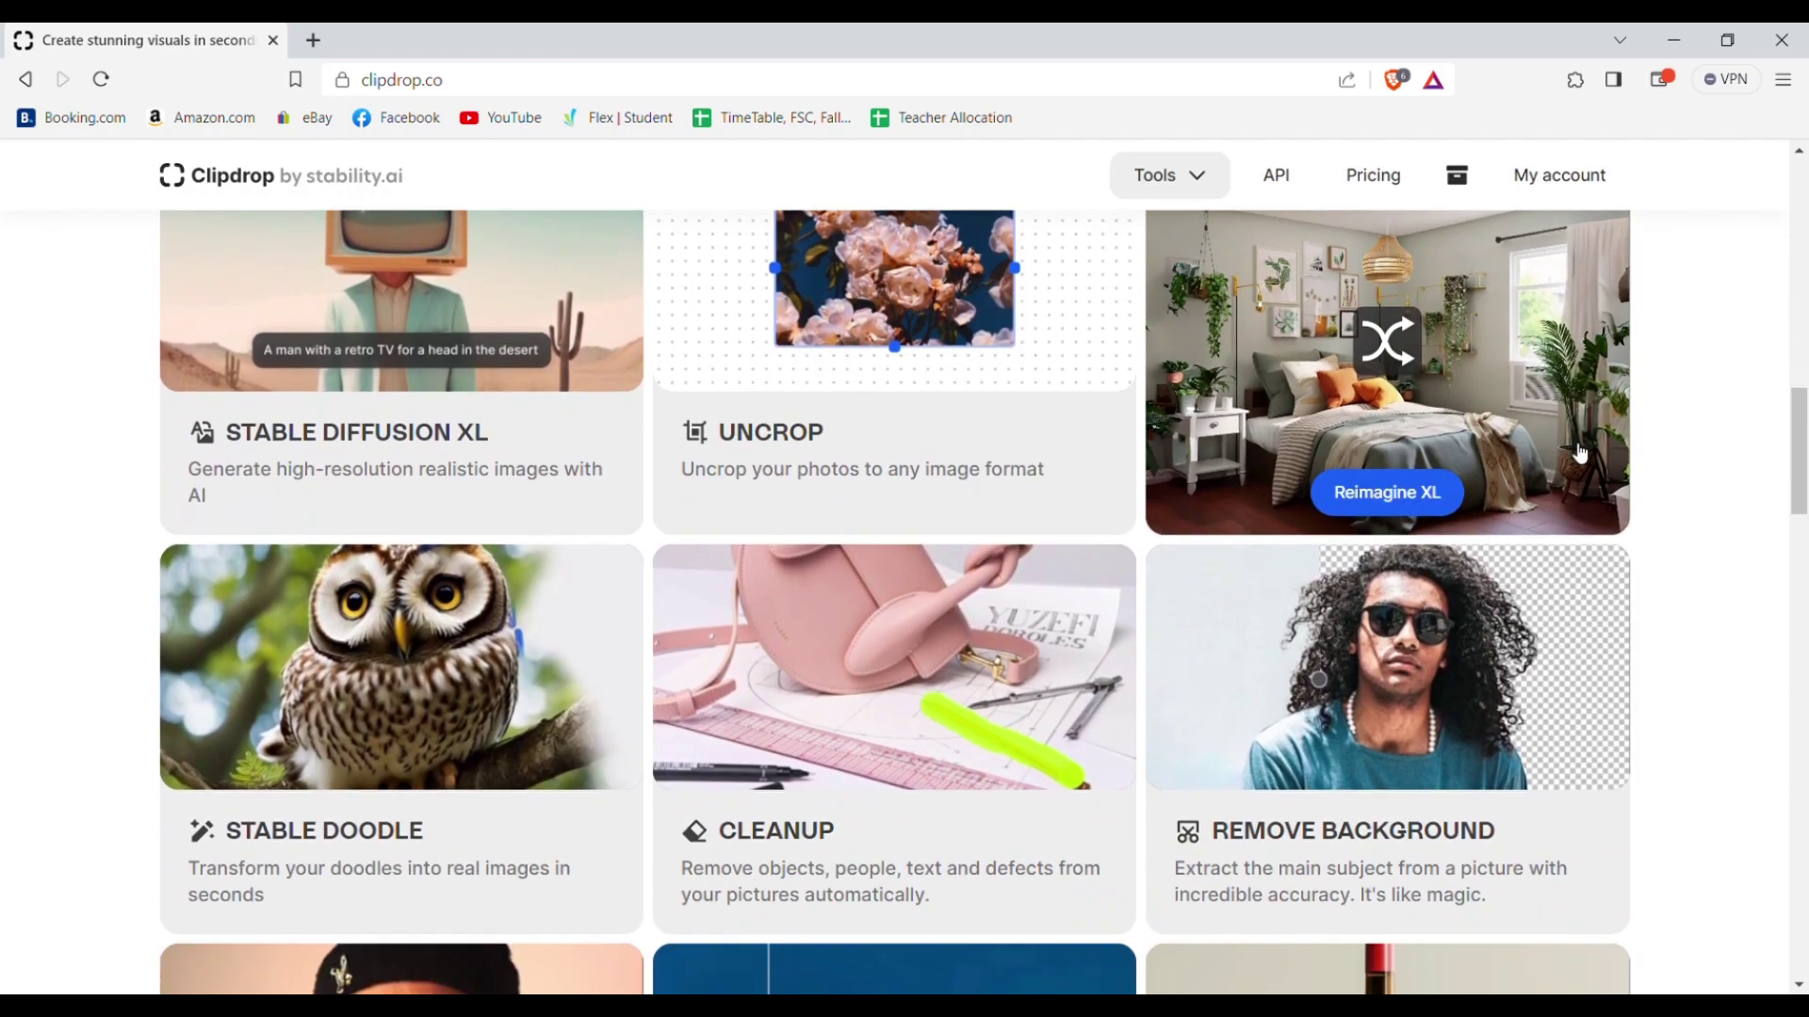
pyautogui.scroll(-10, 1581, 454)
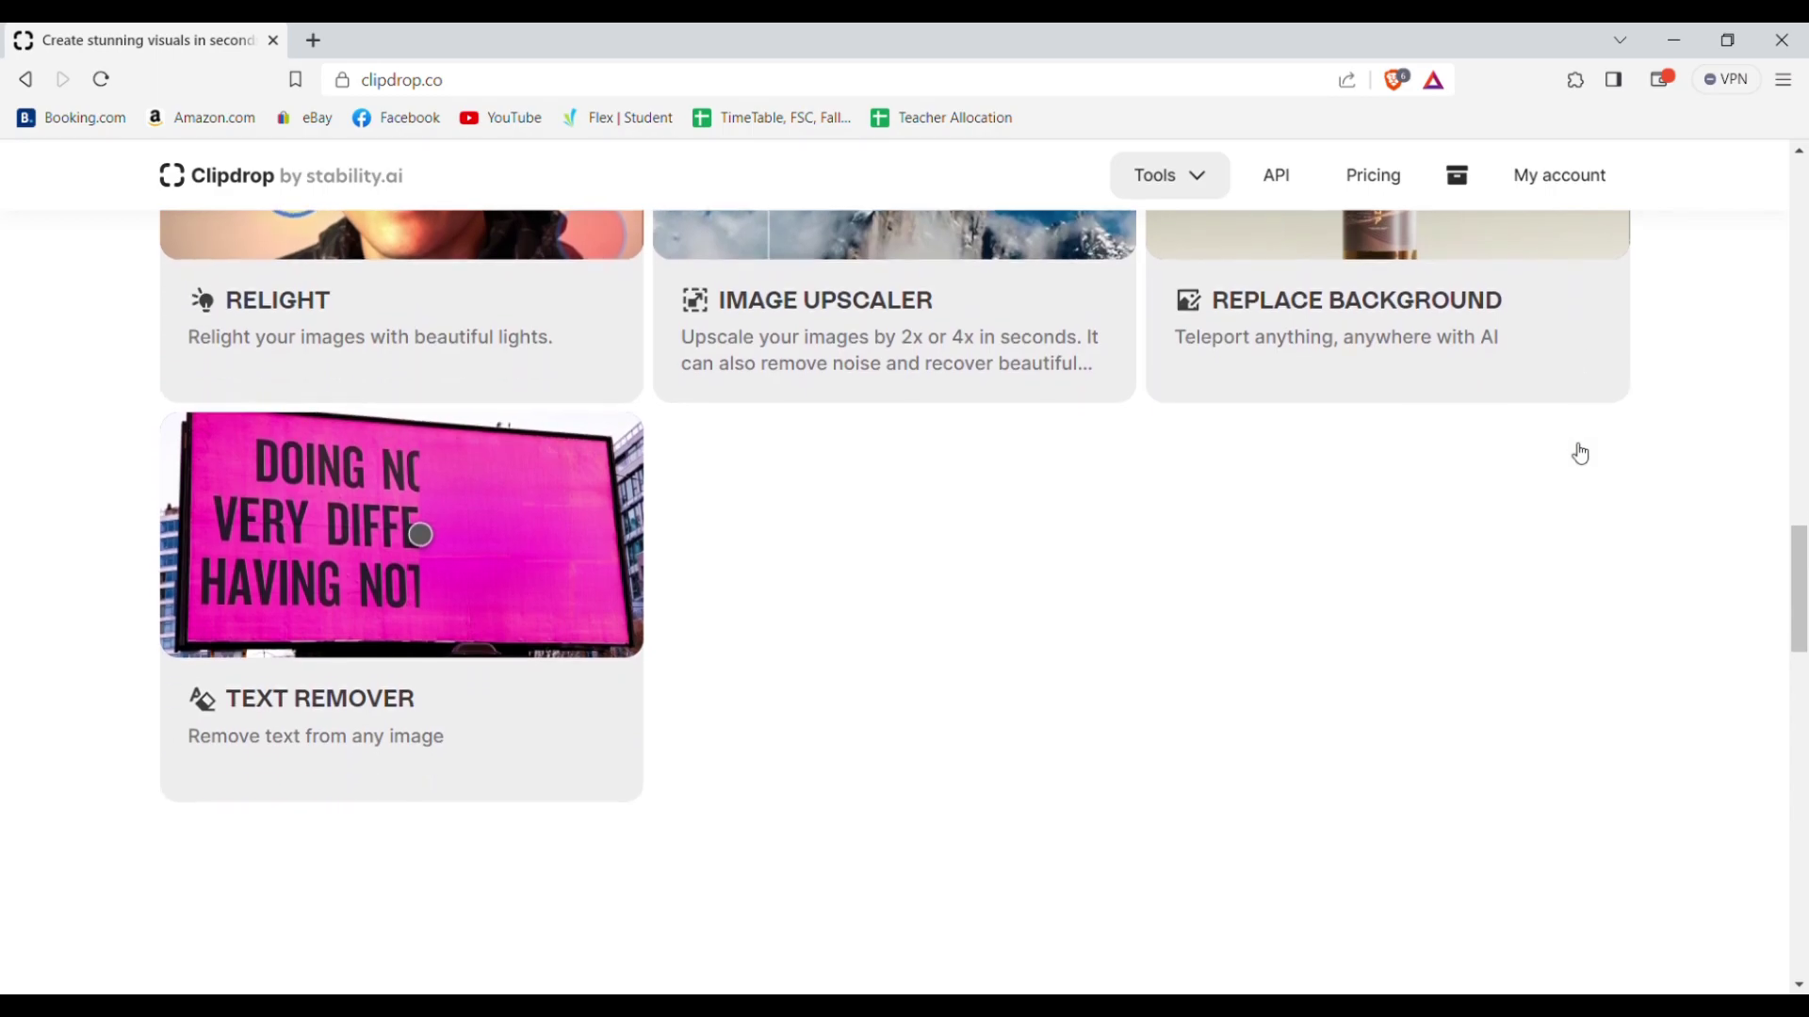
pyautogui.scroll(20, 1576, 452)
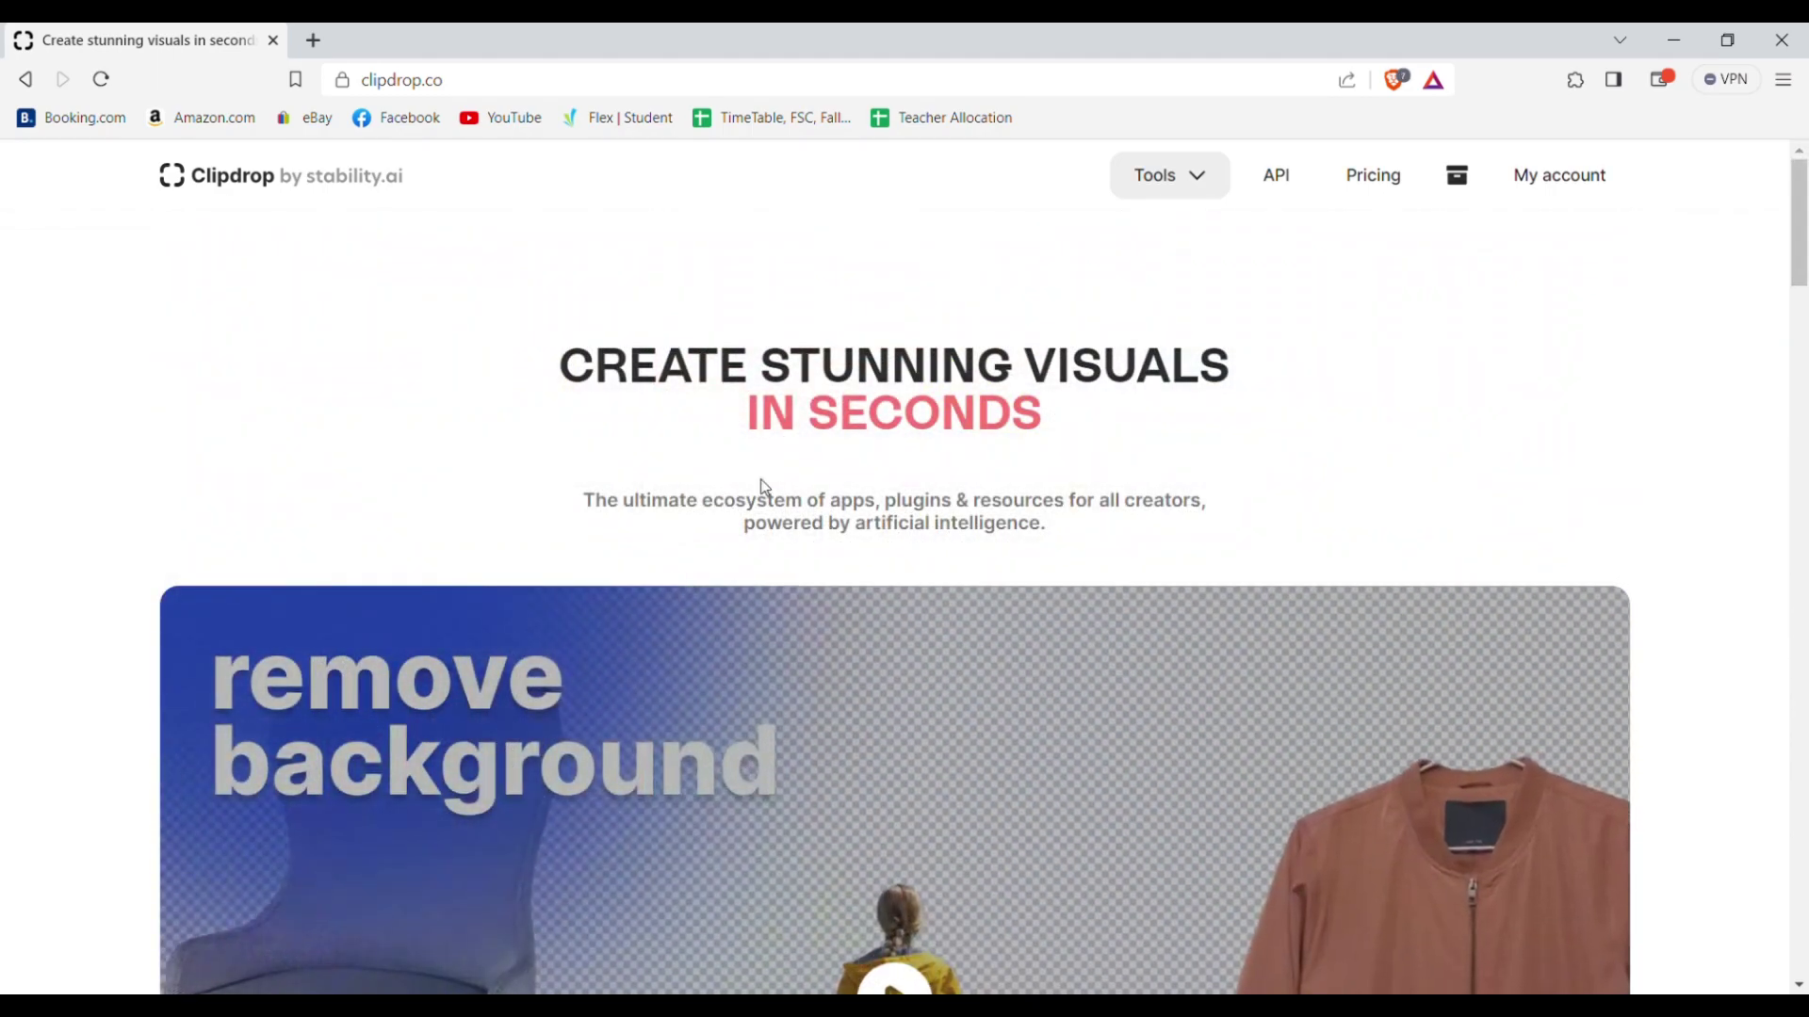
pyautogui.scroll(-12, 748, 472)
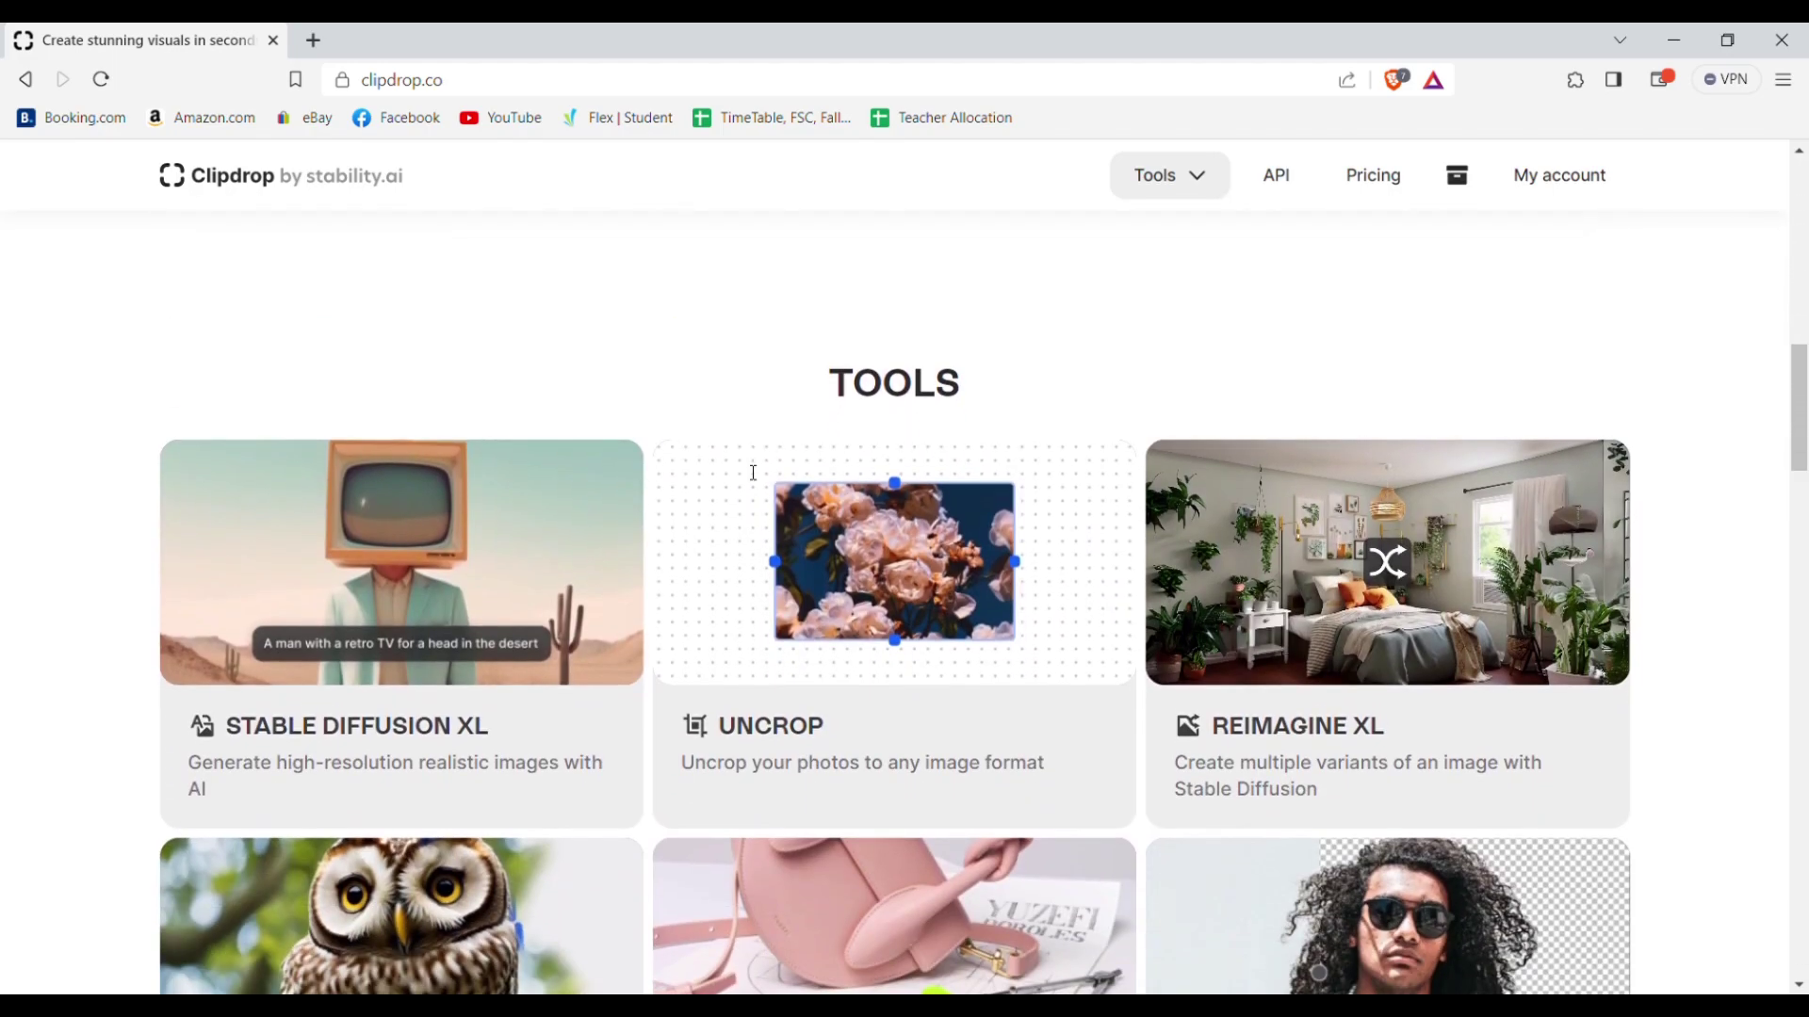
pyautogui.moveTo(485, 599)
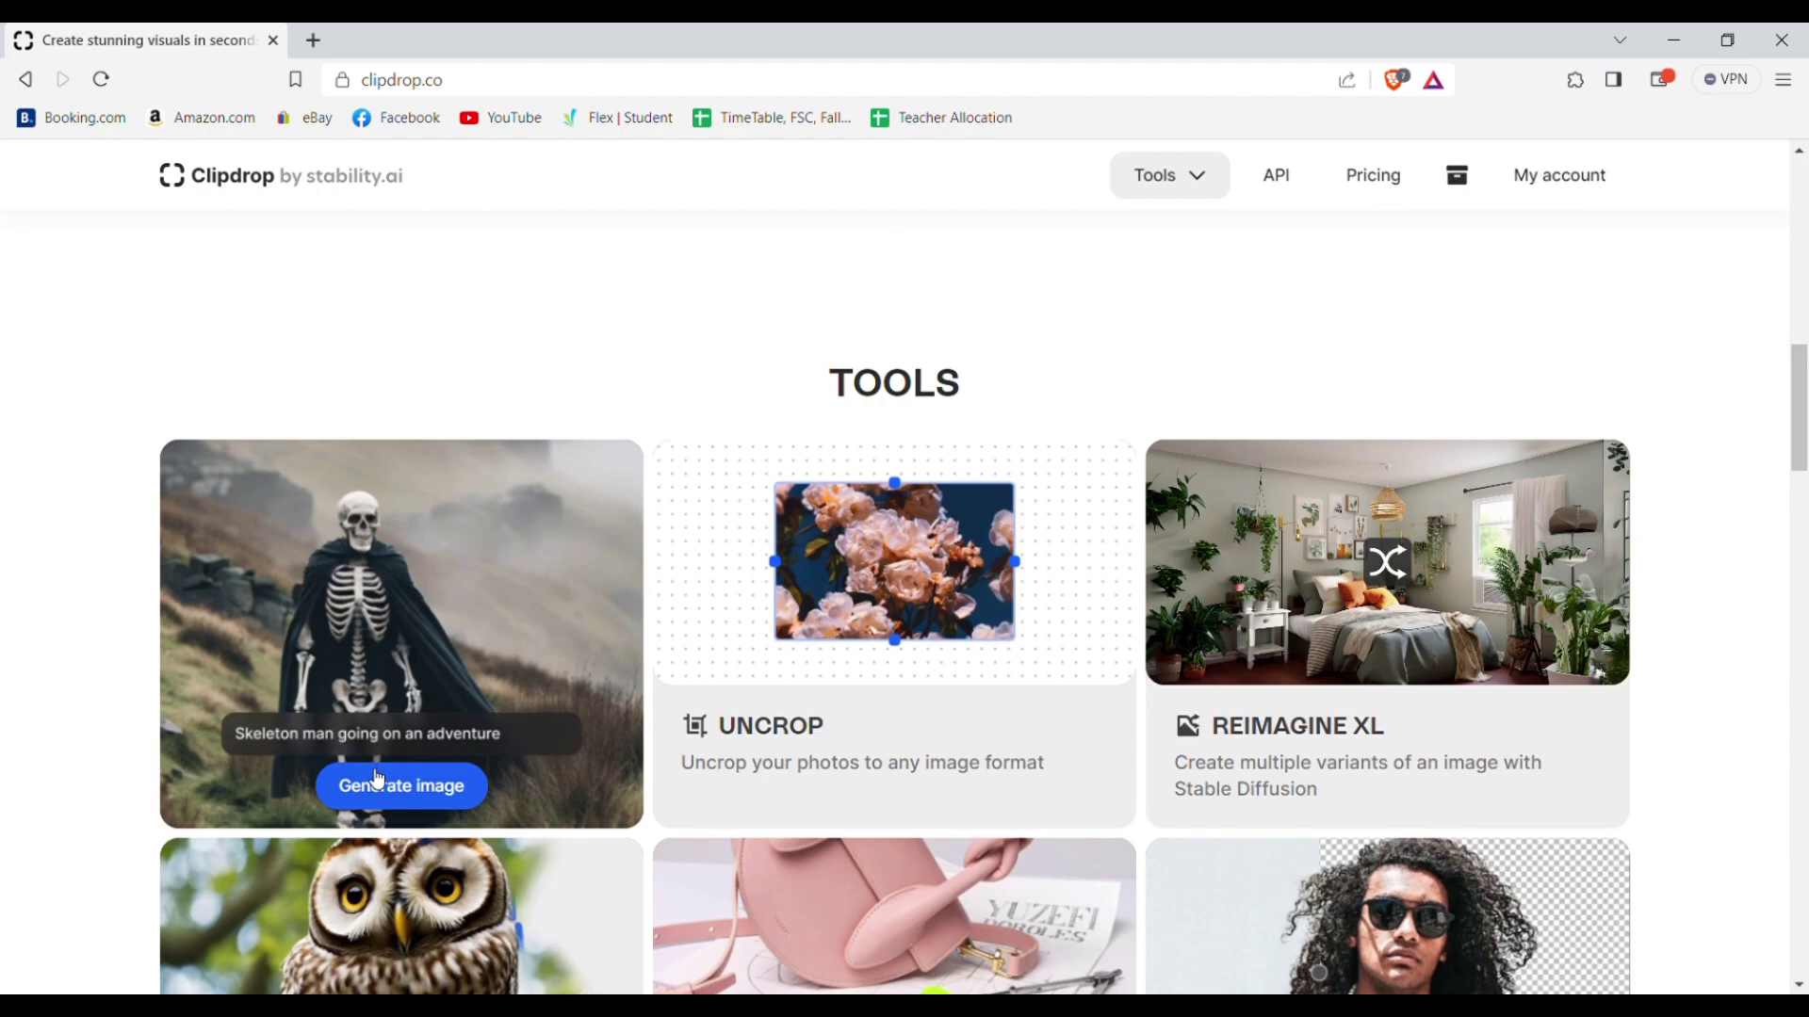
pyautogui.click(381, 789)
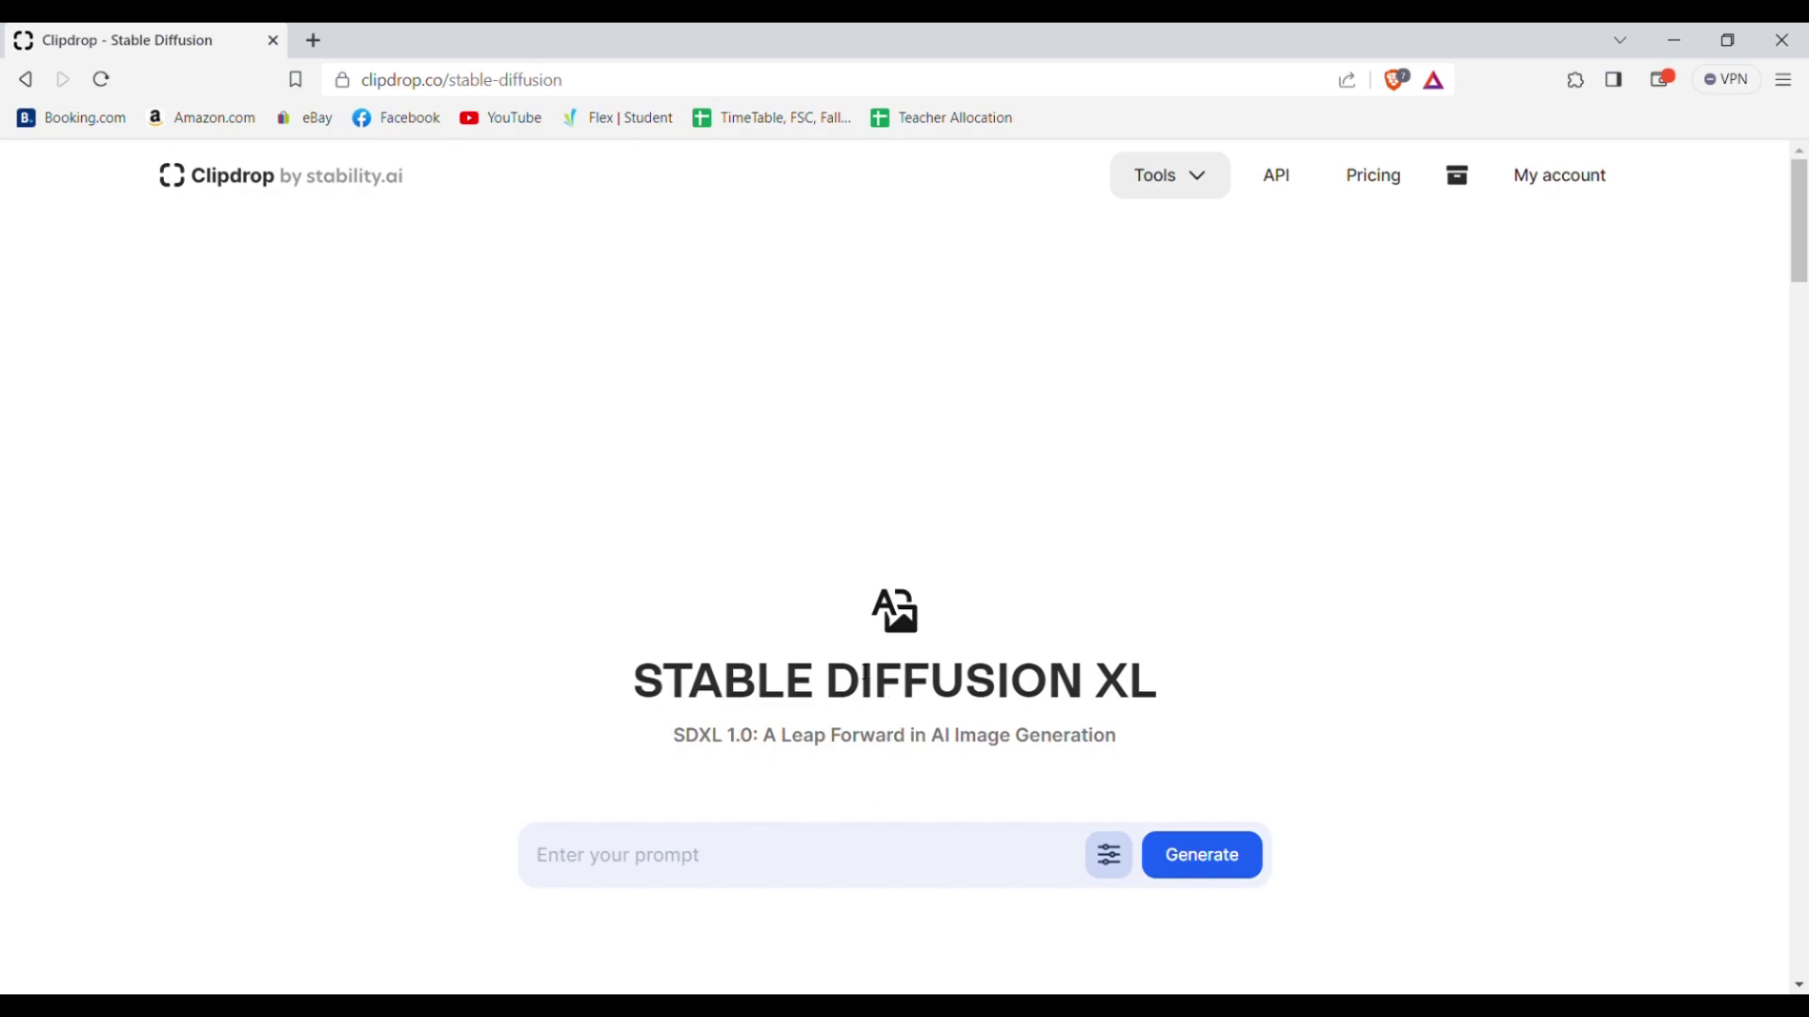
# Start the prompt with 'produce' and accept the suggested Wes Anderson smoking-jacket scene
pyautogui.scroll(-4, 865, 678)
pyautogui.scroll(2, 864, 670)
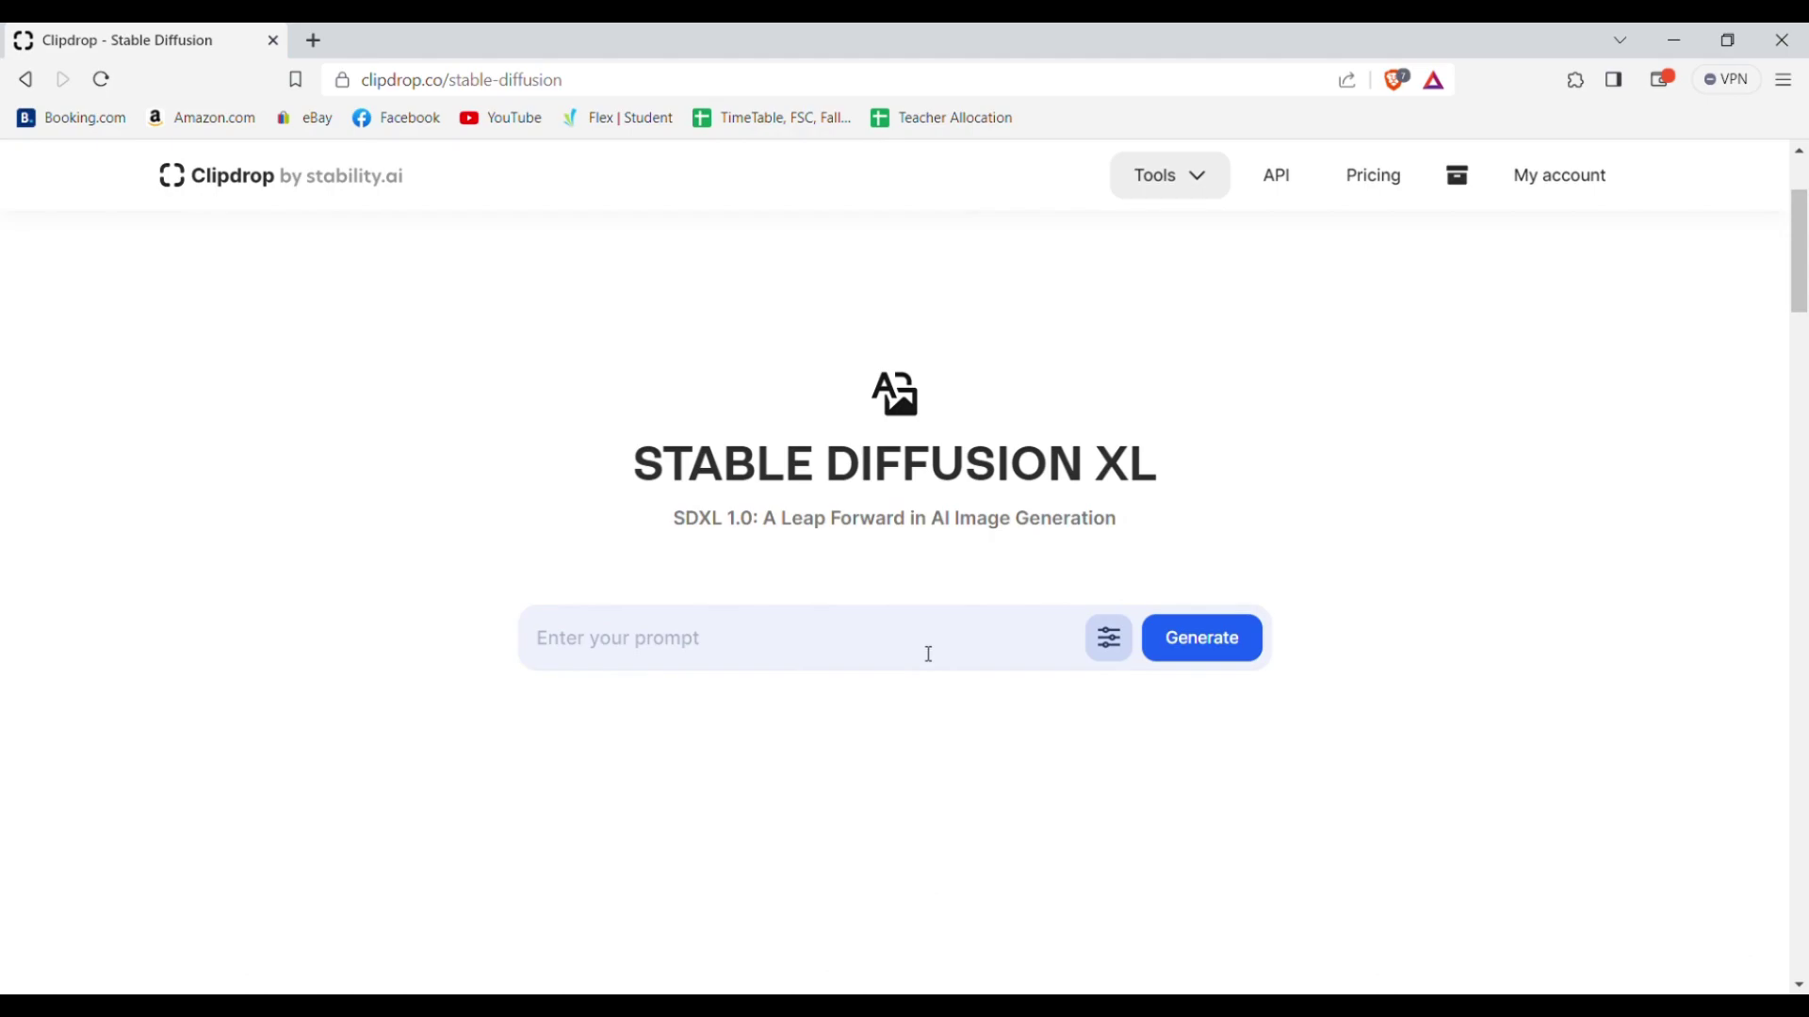
pyautogui.click(807, 667)
pyautogui.write('produce')
pyautogui.press('Tab')
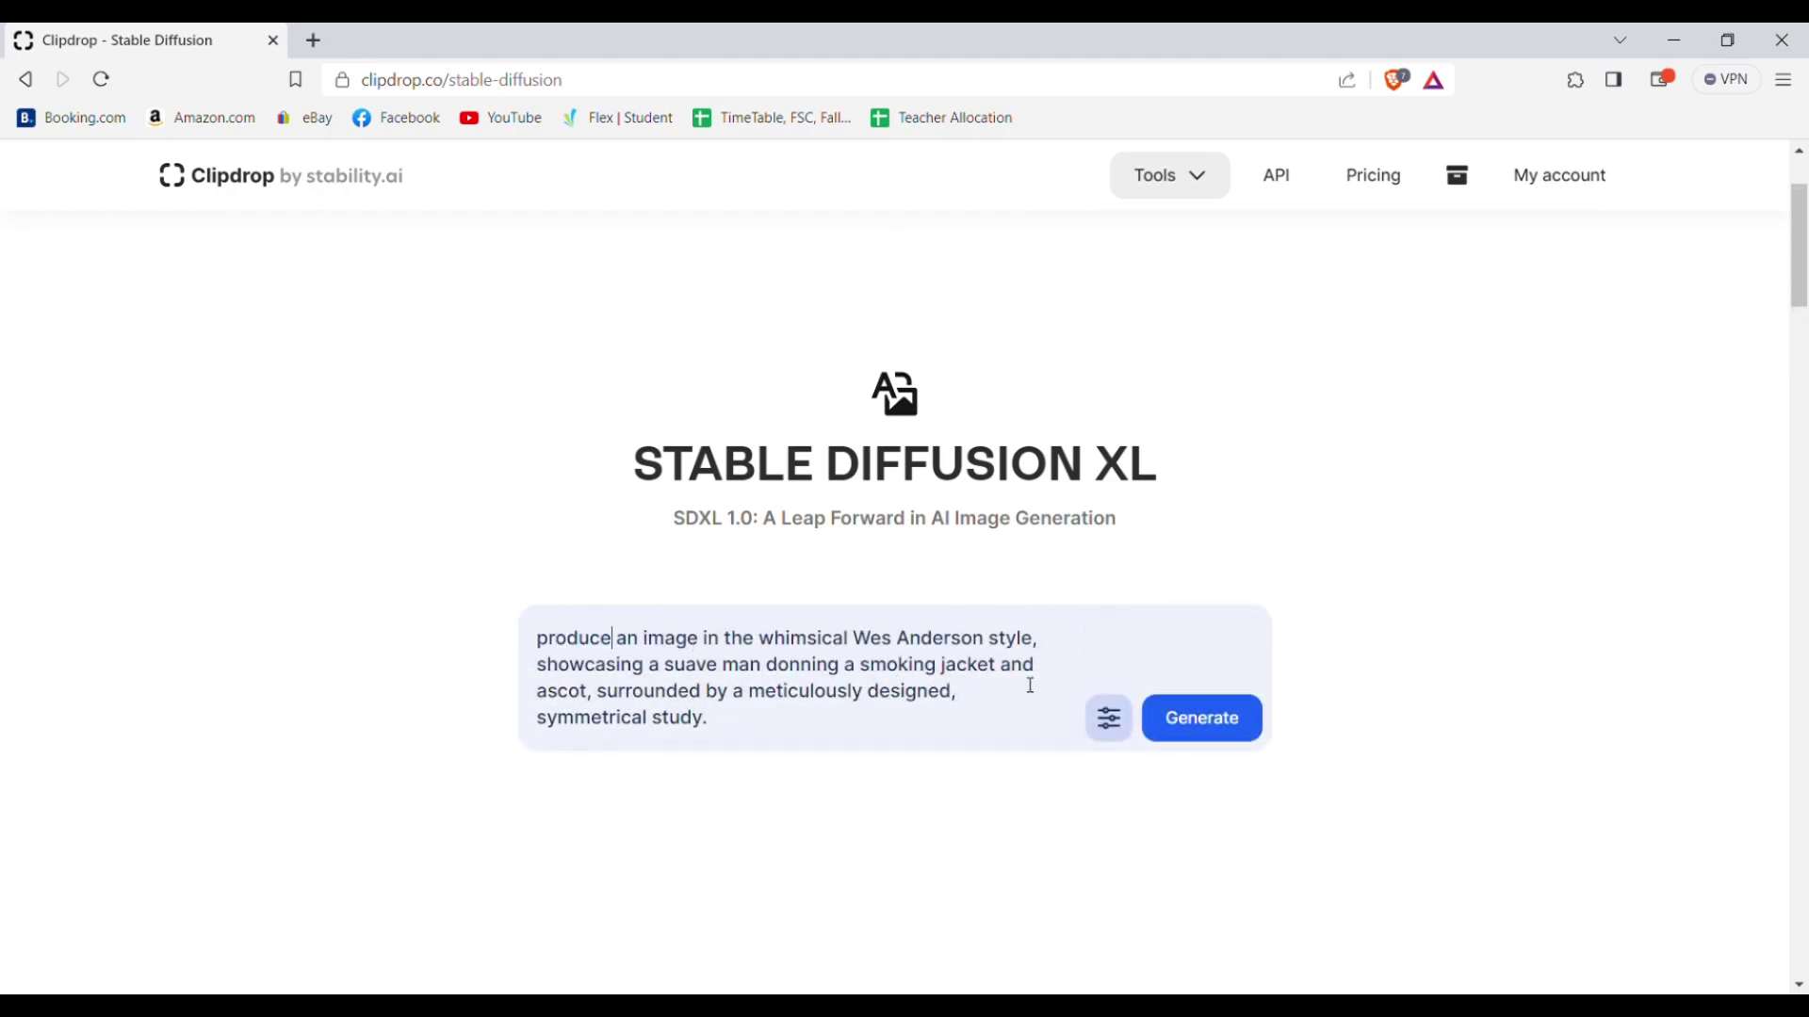
# Choose Portrait (4:5) as the aspect ratio in the generation settings
pyautogui.click(1097, 733)
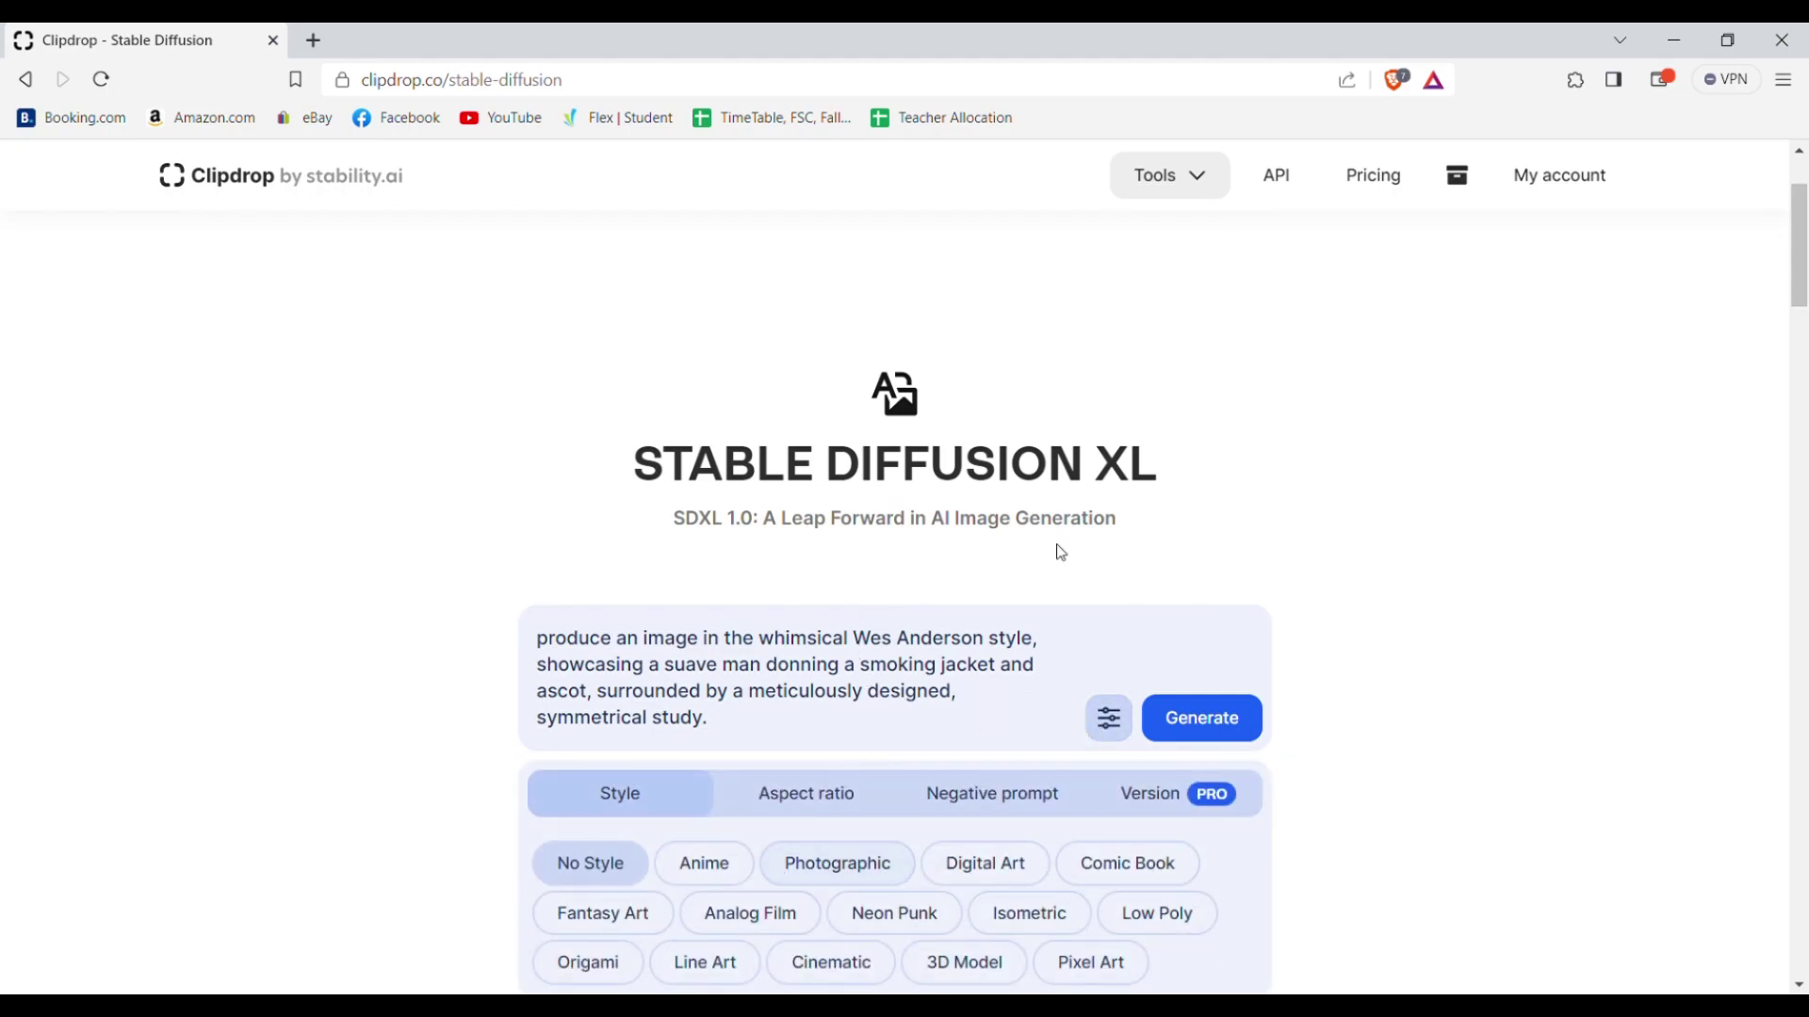
pyautogui.scroll(-3, 1032, 591)
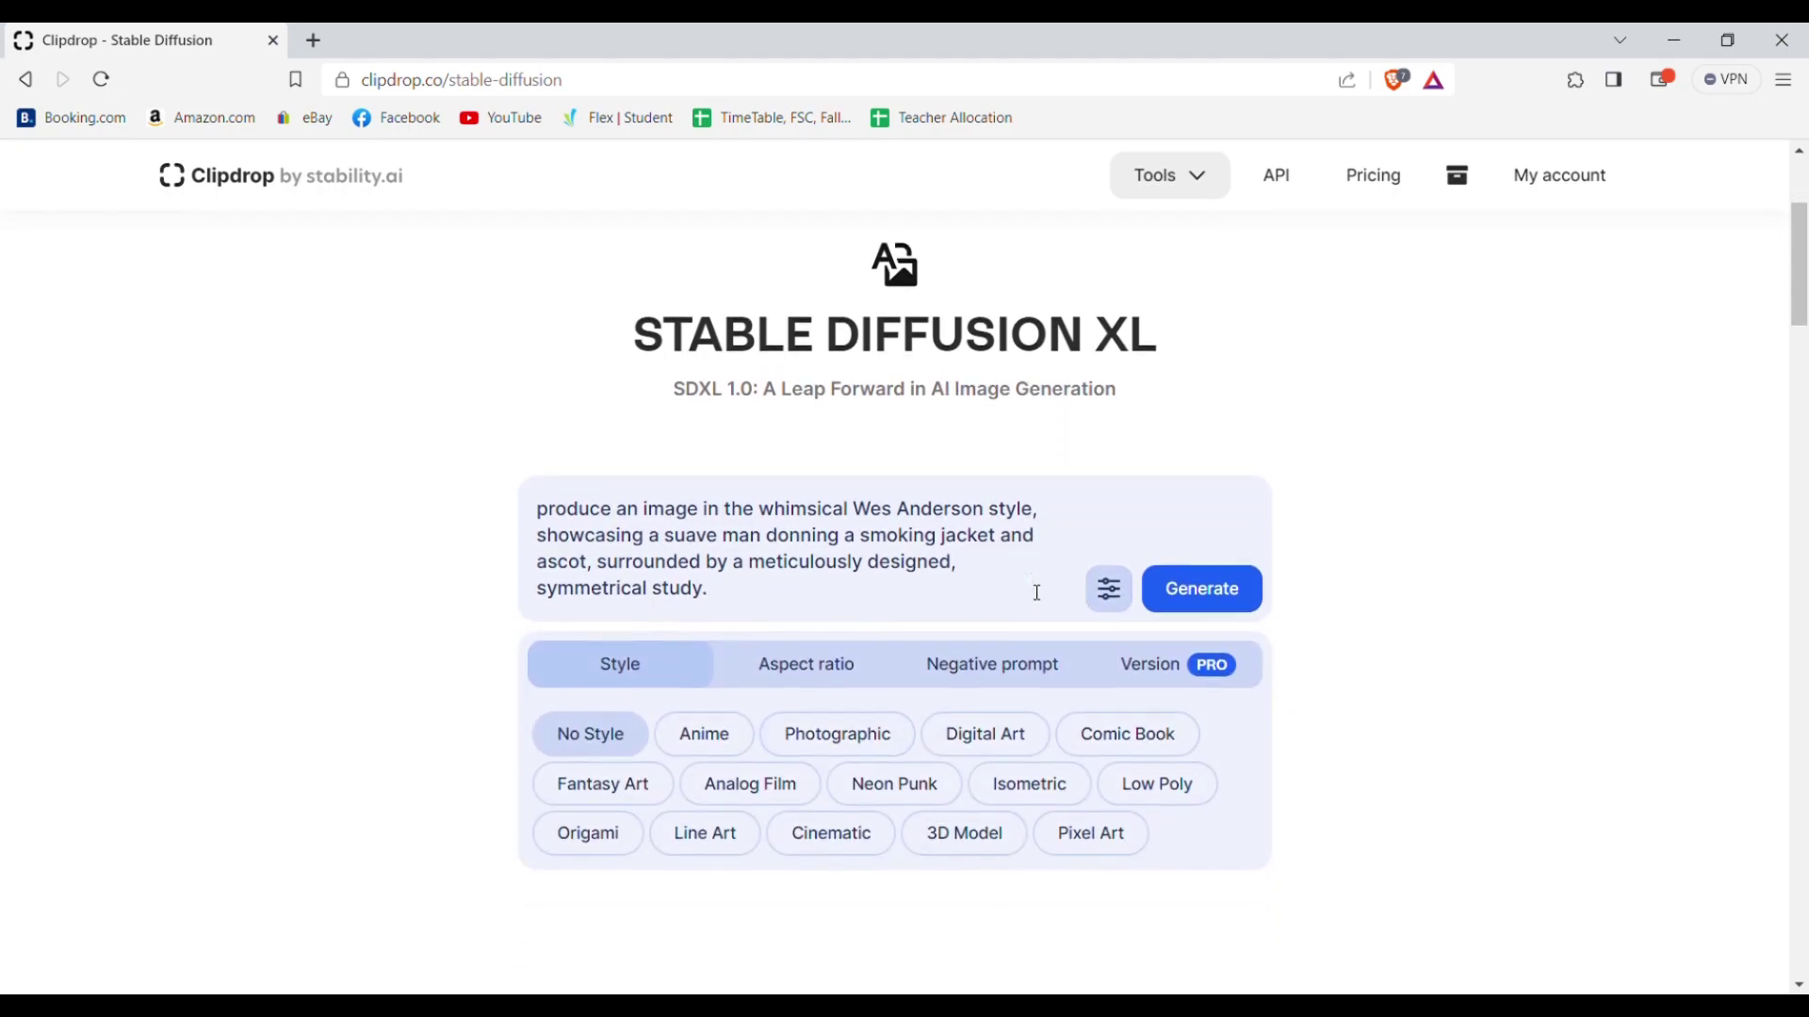
pyautogui.scroll(1, 1031, 591)
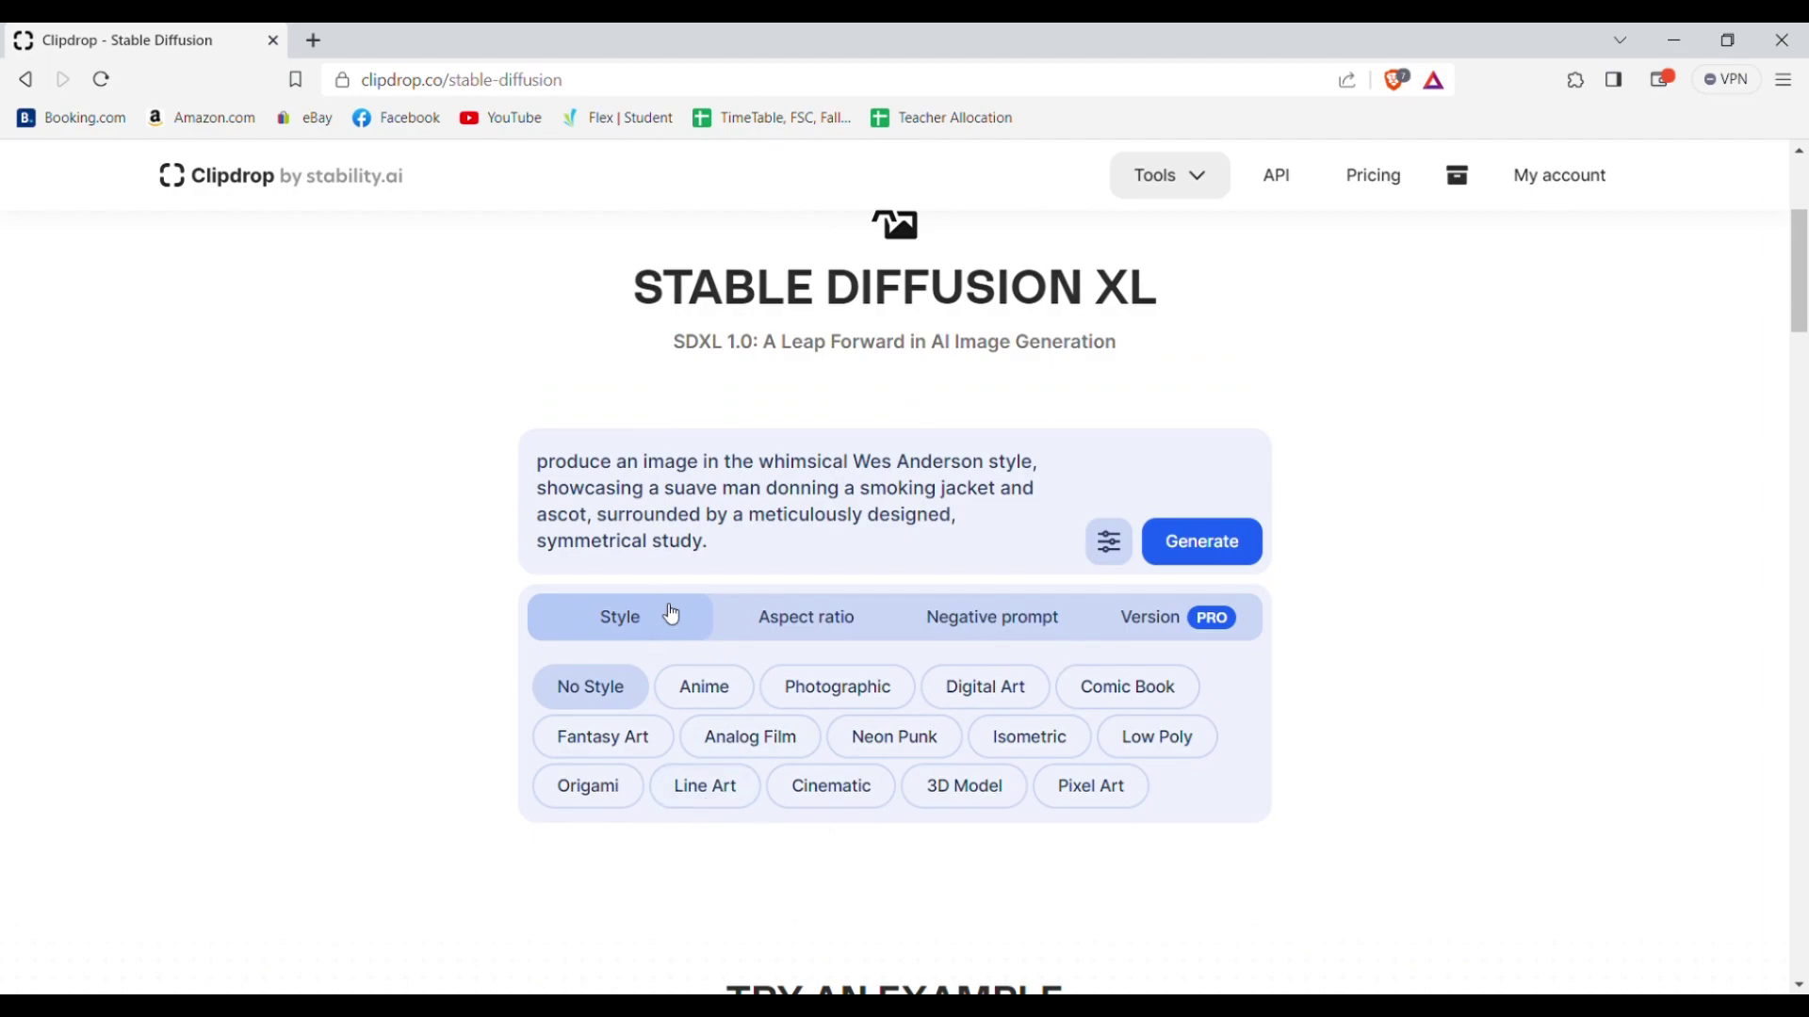
pyautogui.click(839, 706)
pyautogui.click(796, 618)
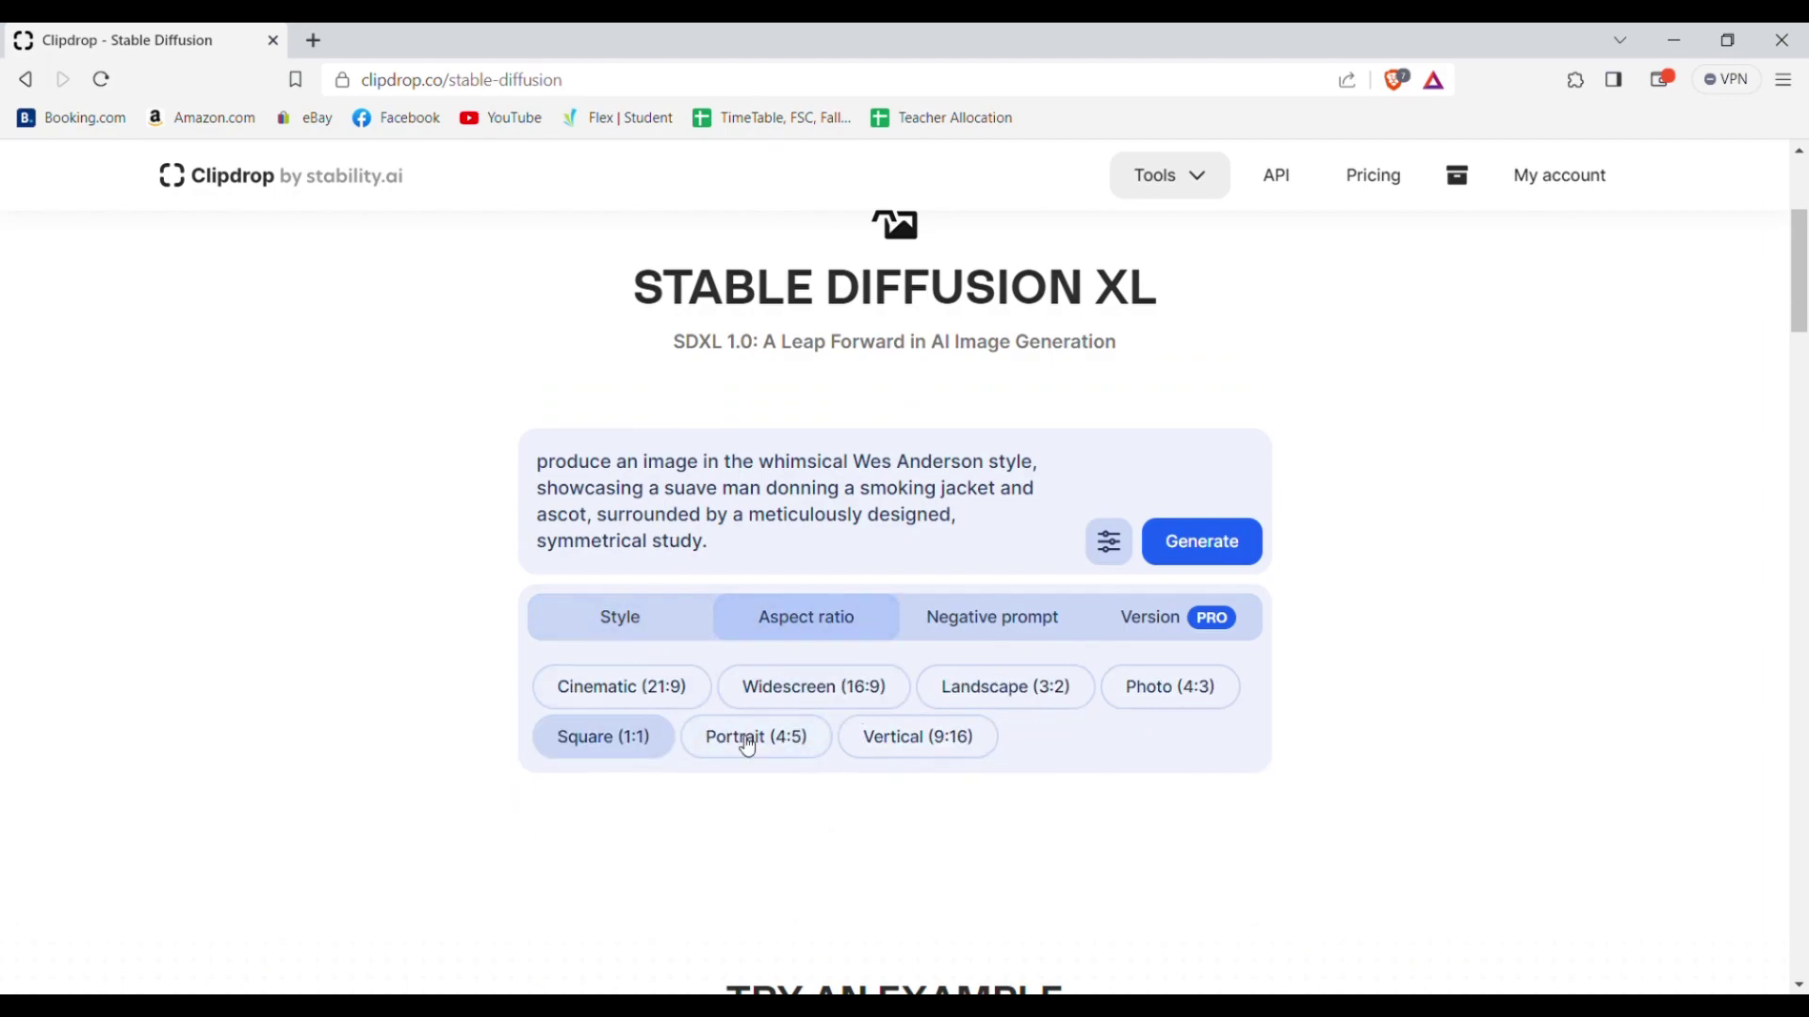
pyautogui.click(775, 749)
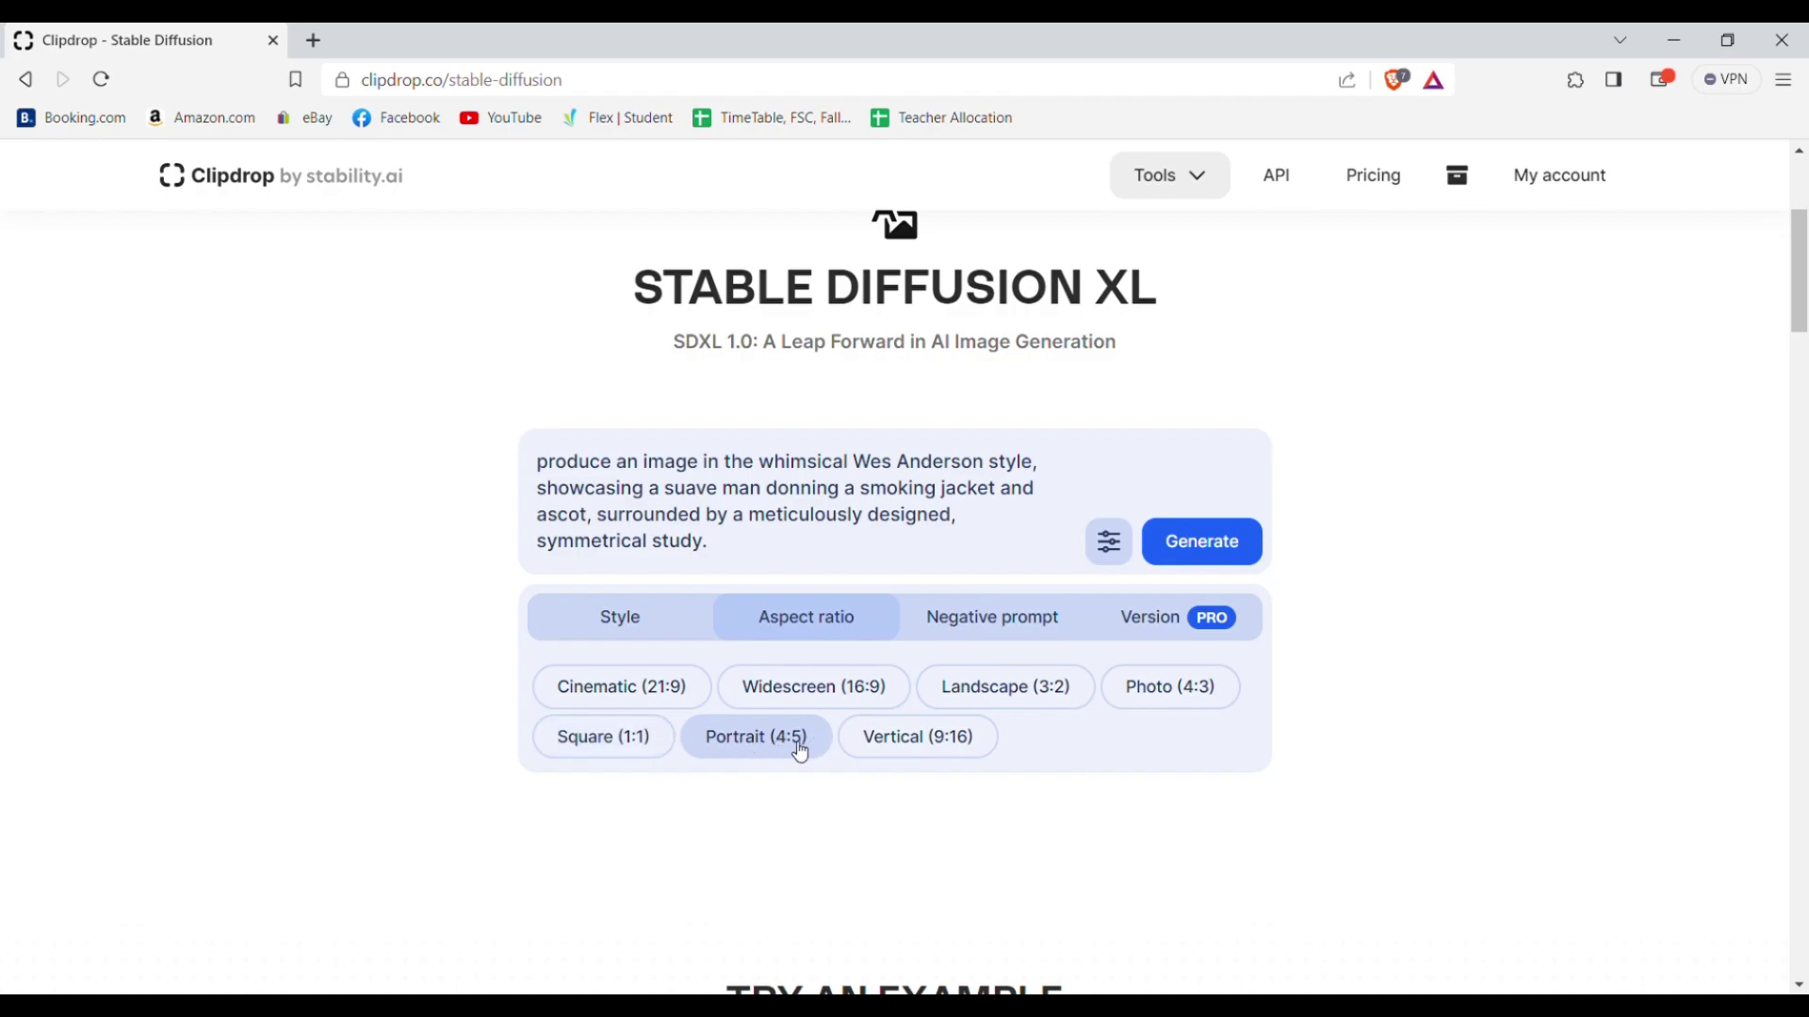
# Generate the portraits, compare them, and download the brown-suit library one
pyautogui.click(1201, 543)
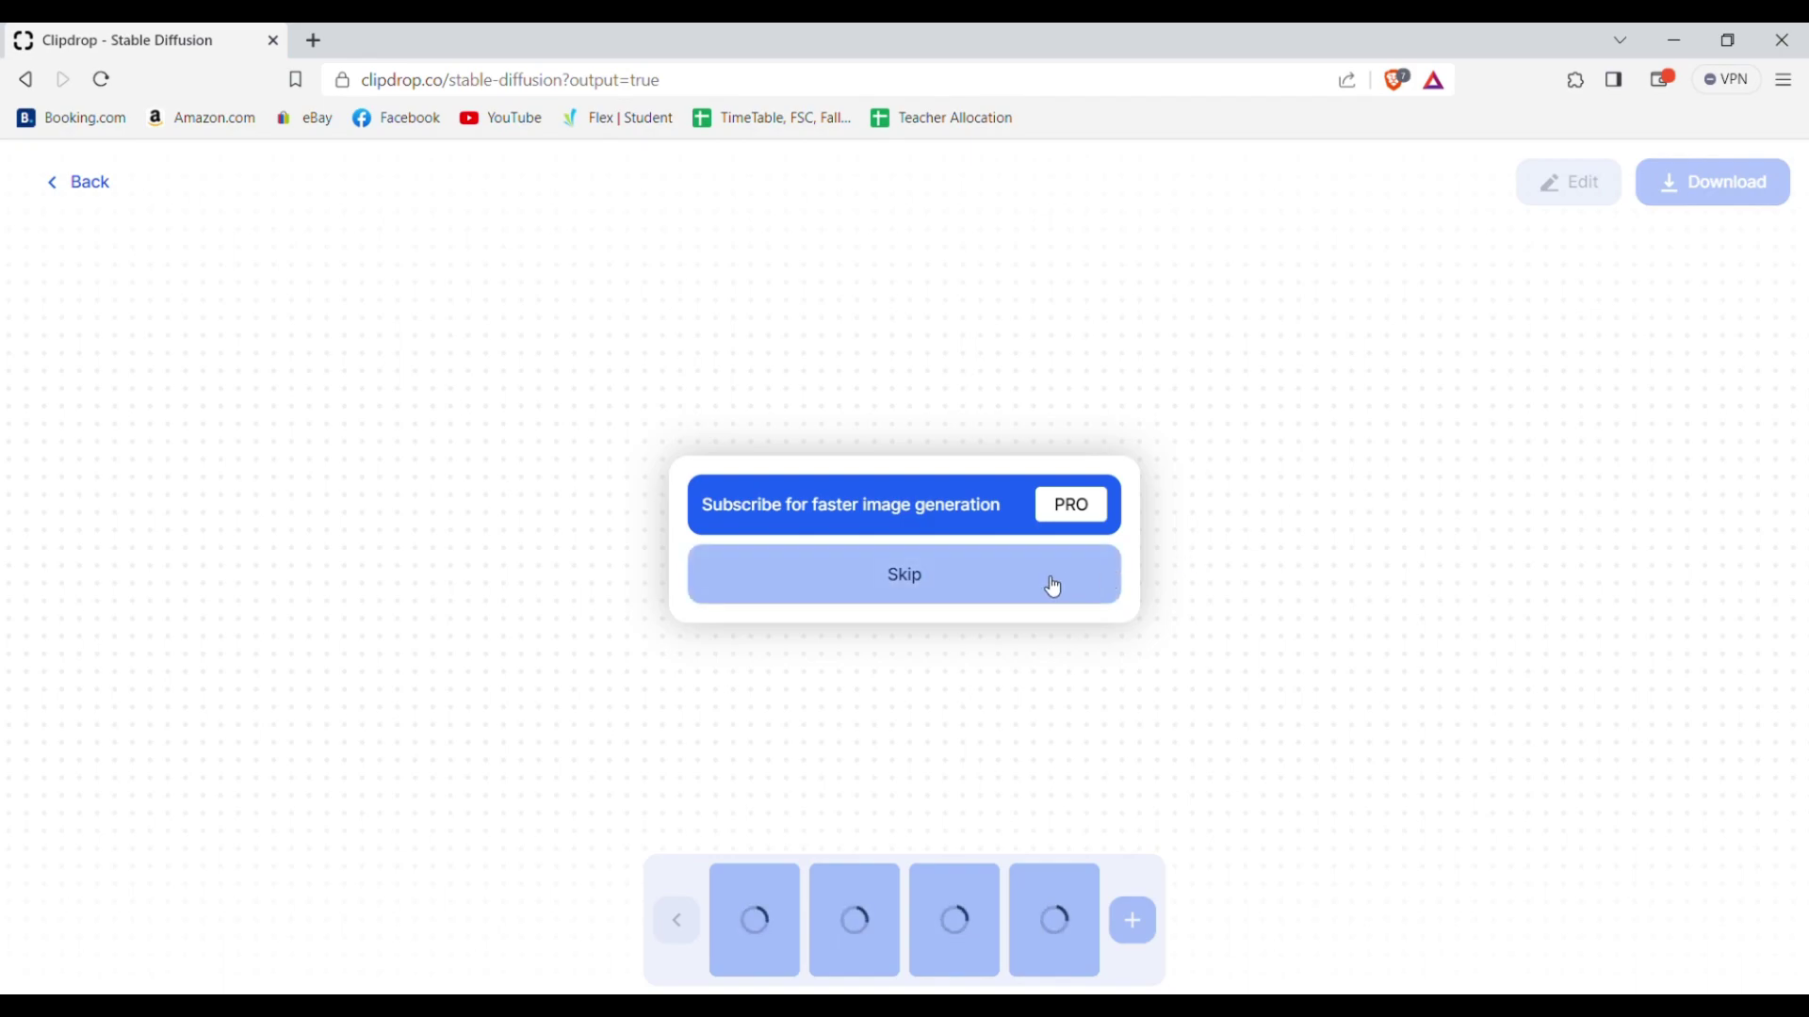
pyautogui.click(921, 580)
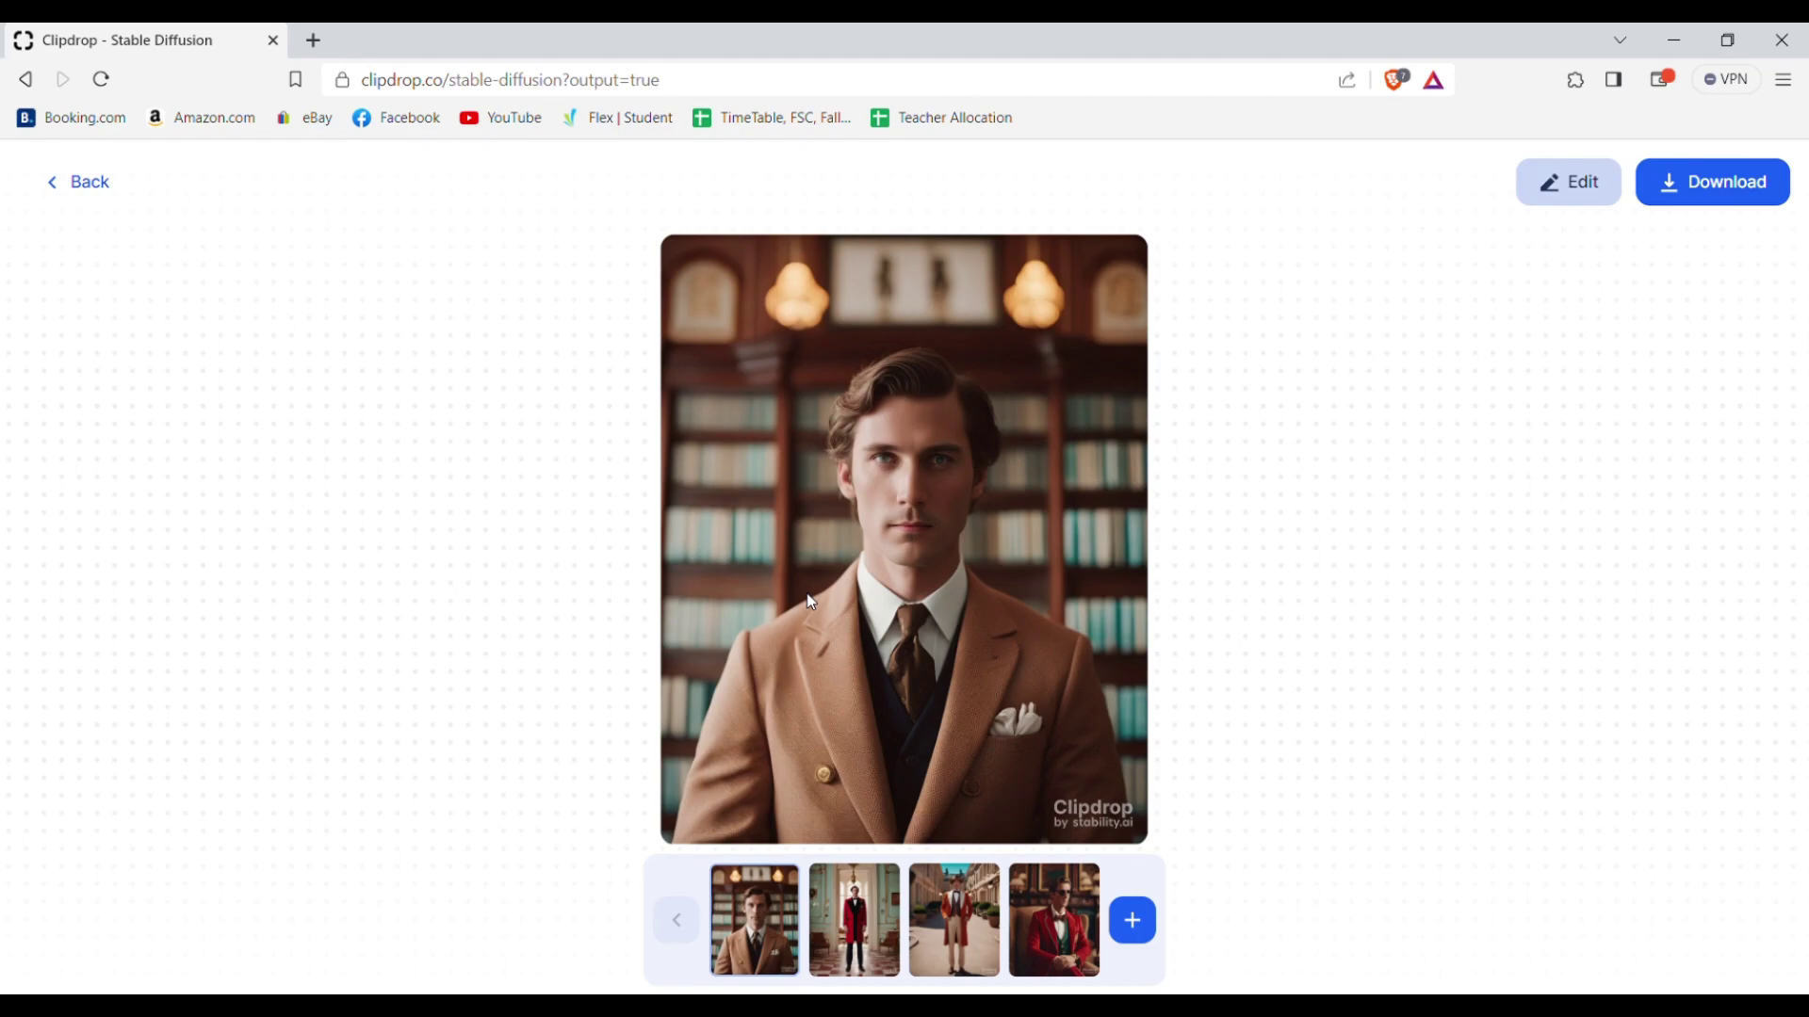
pyautogui.click(843, 884)
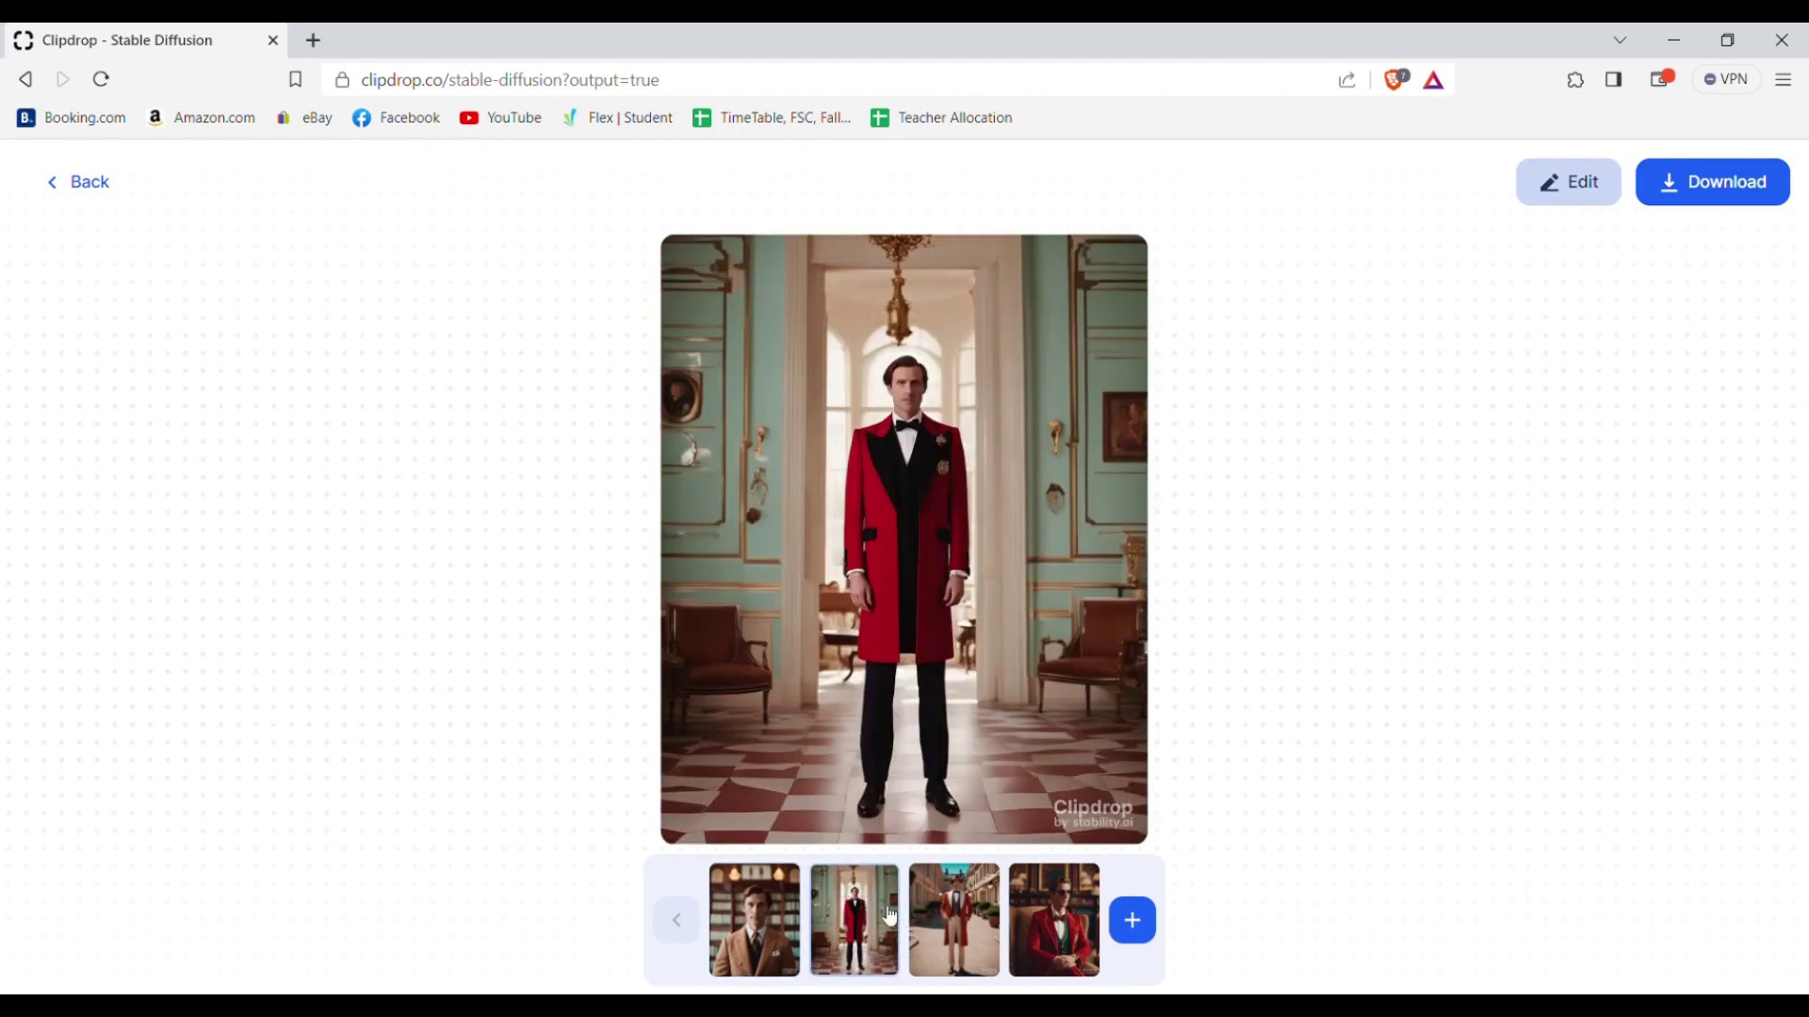
pyautogui.click(934, 940)
pyautogui.click(1063, 933)
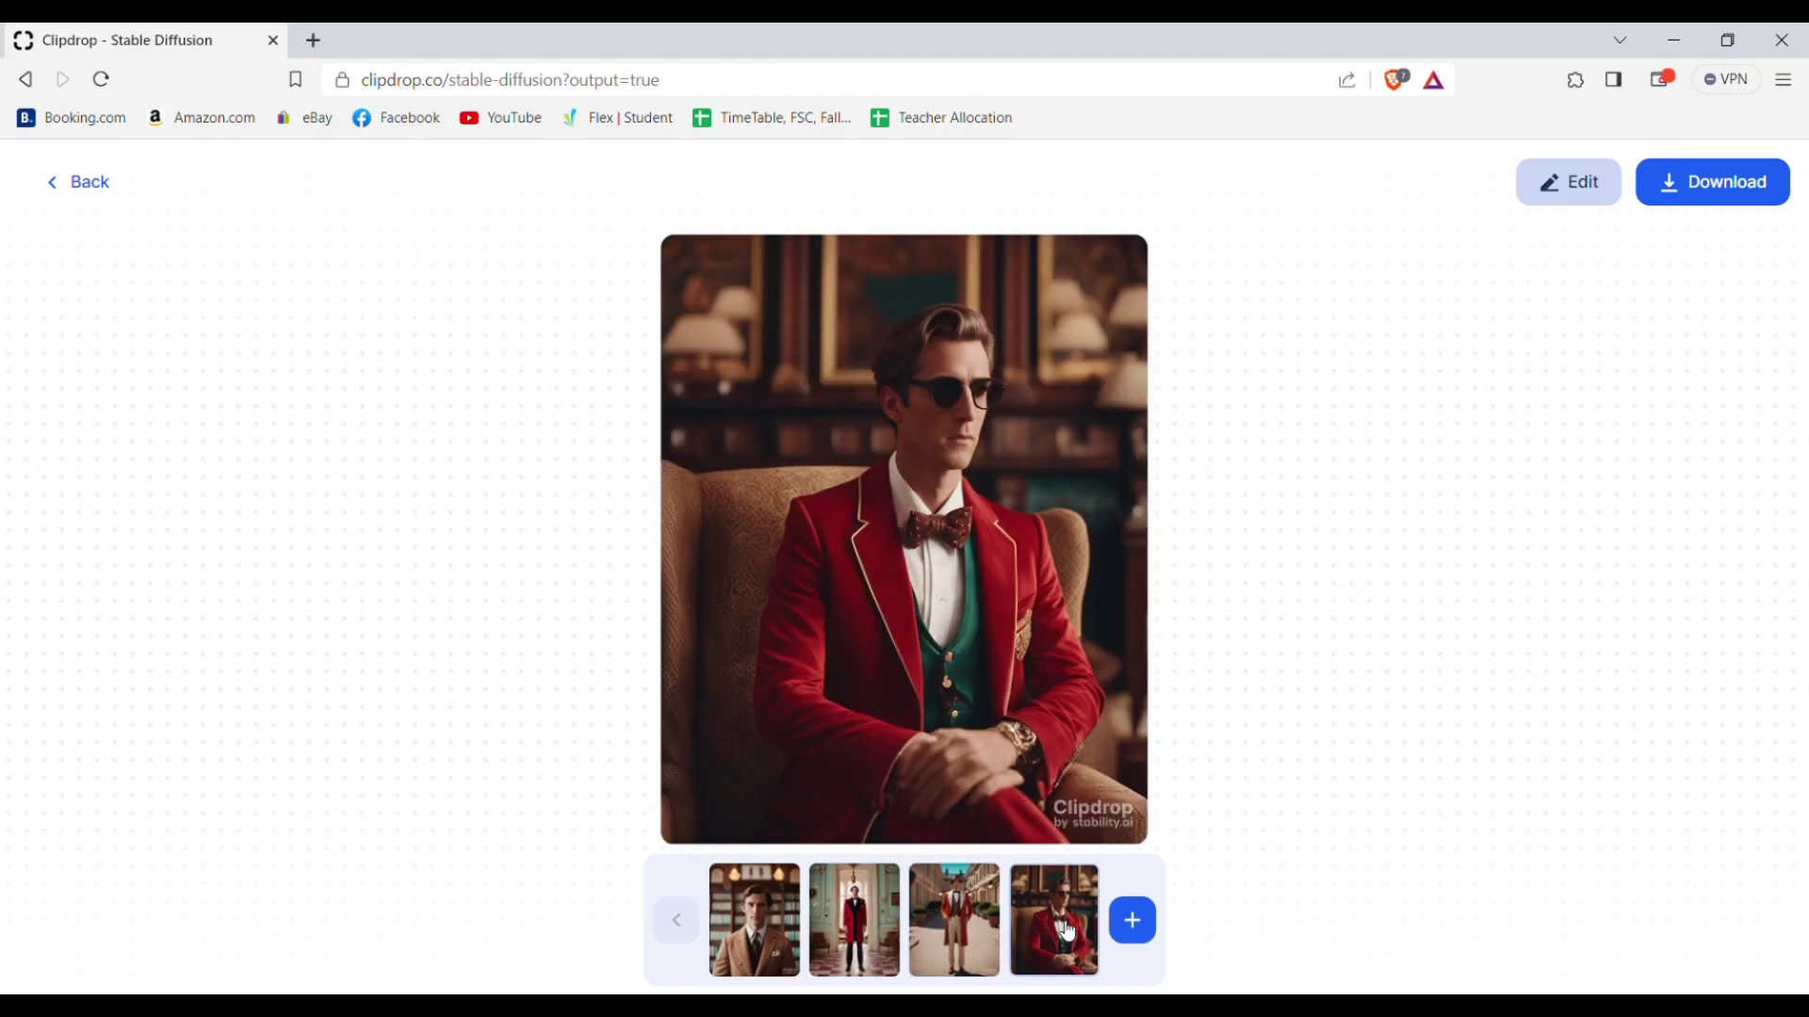
pyautogui.click(760, 930)
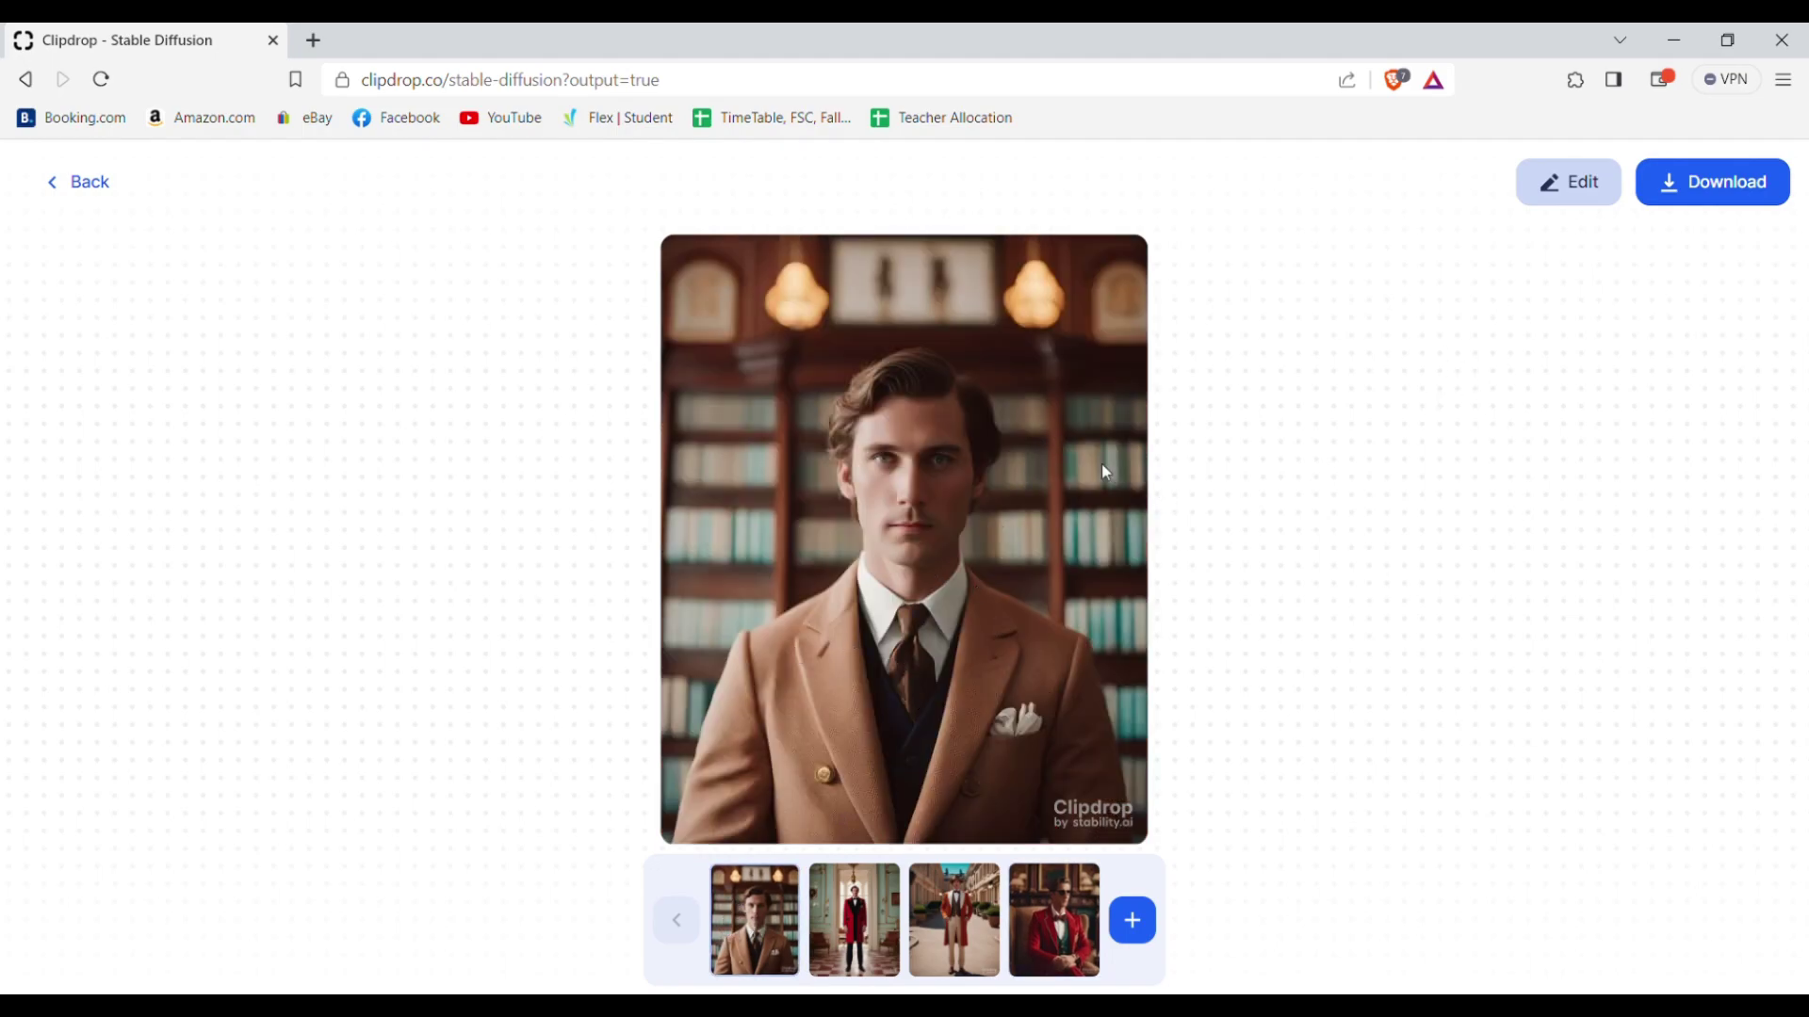
pyautogui.click(1725, 204)
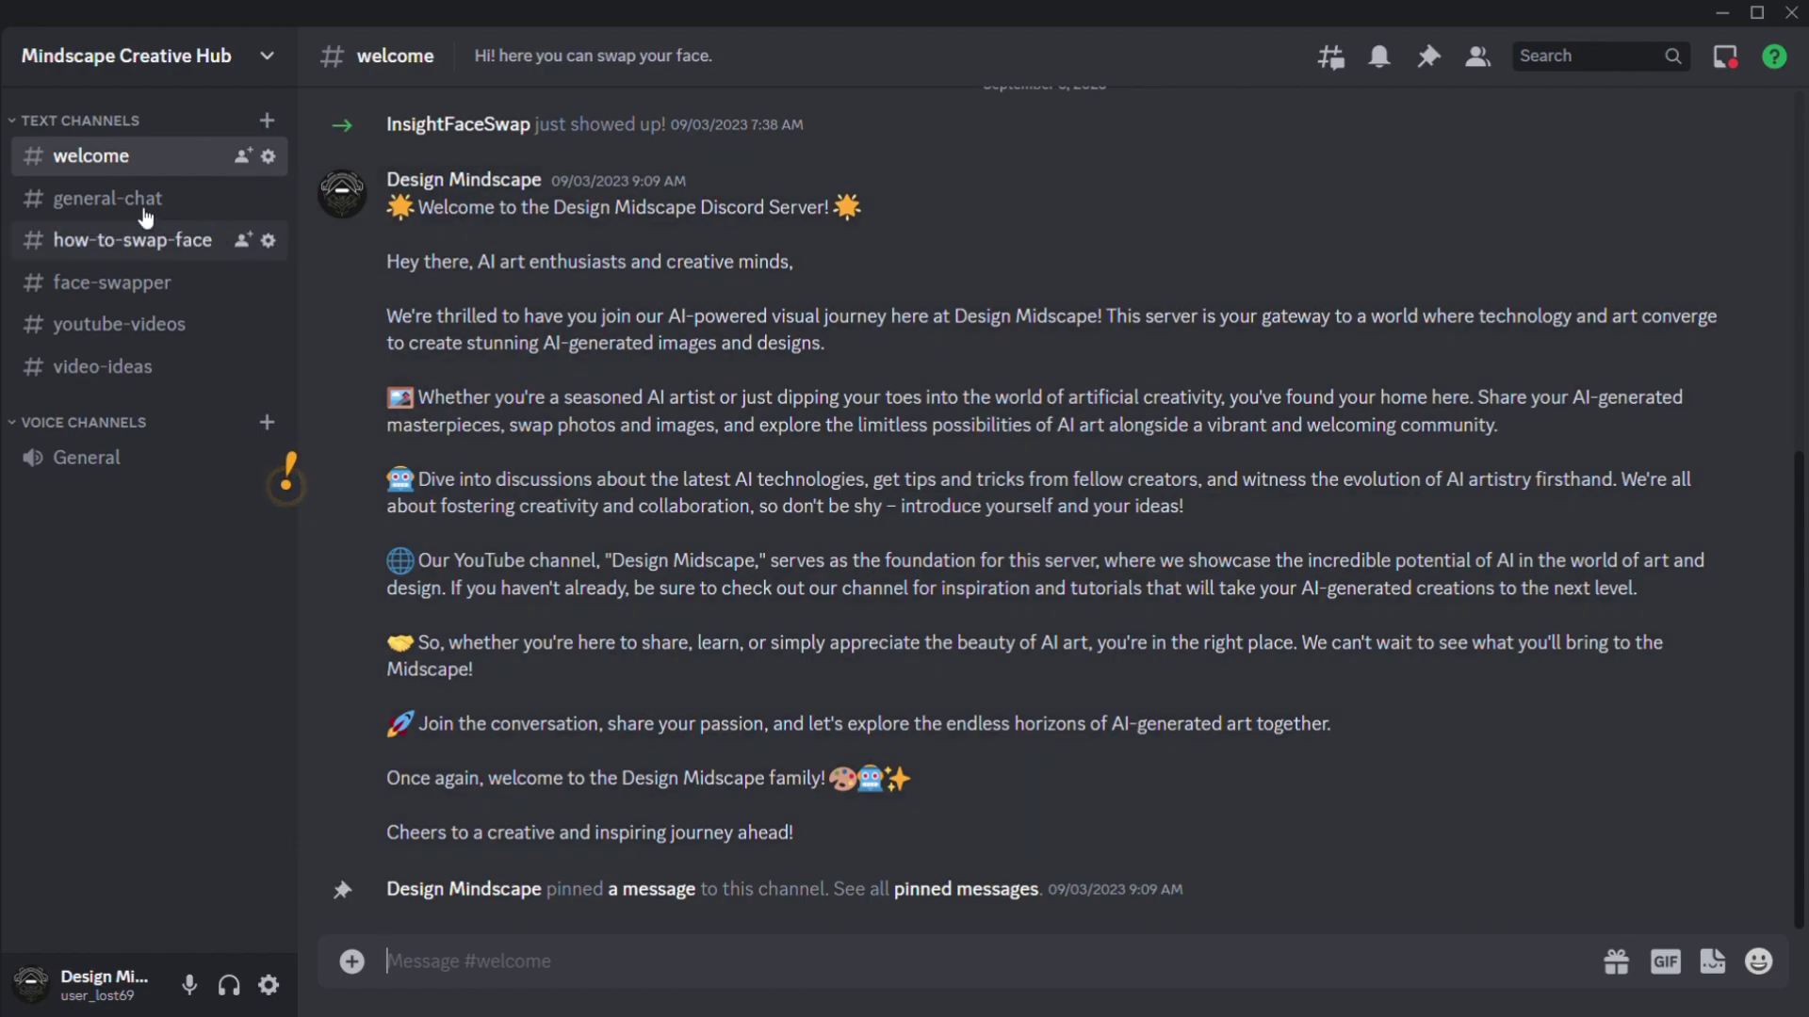
# Send /saveid in #face-swapper with face.PNG attached and idname 'swap'
pyautogui.click(141, 299)
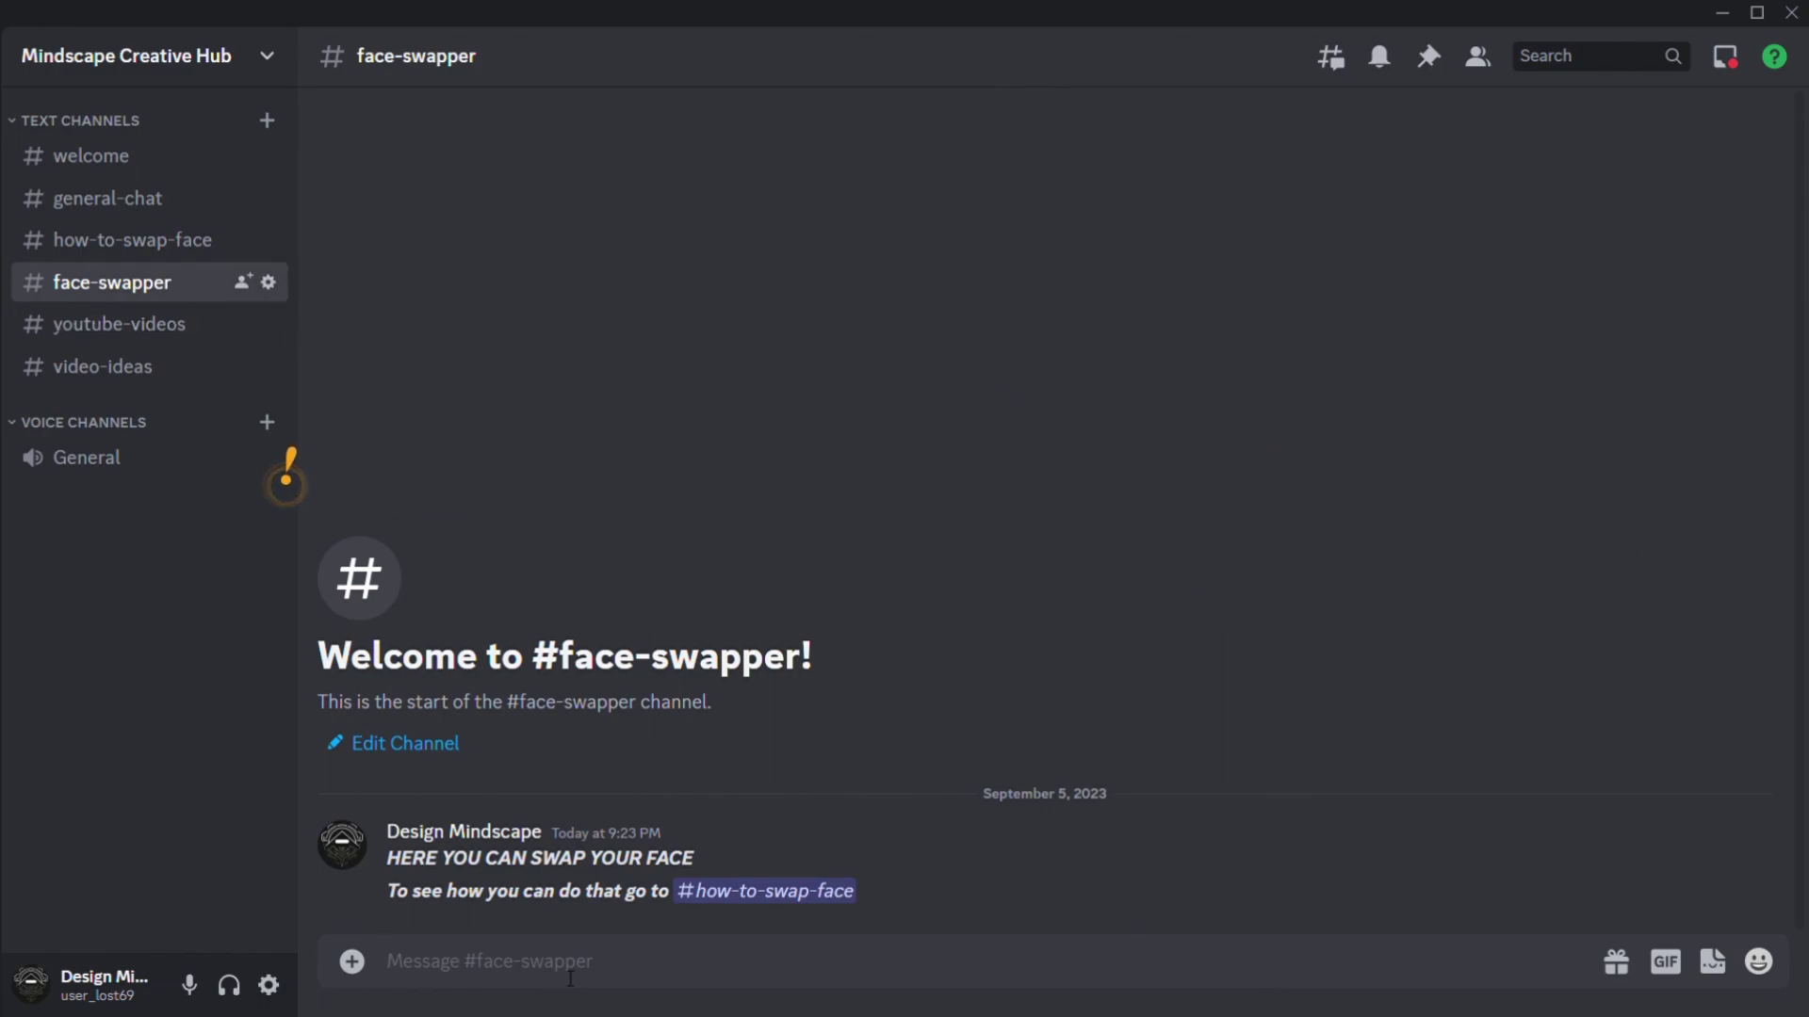
pyautogui.write('/')
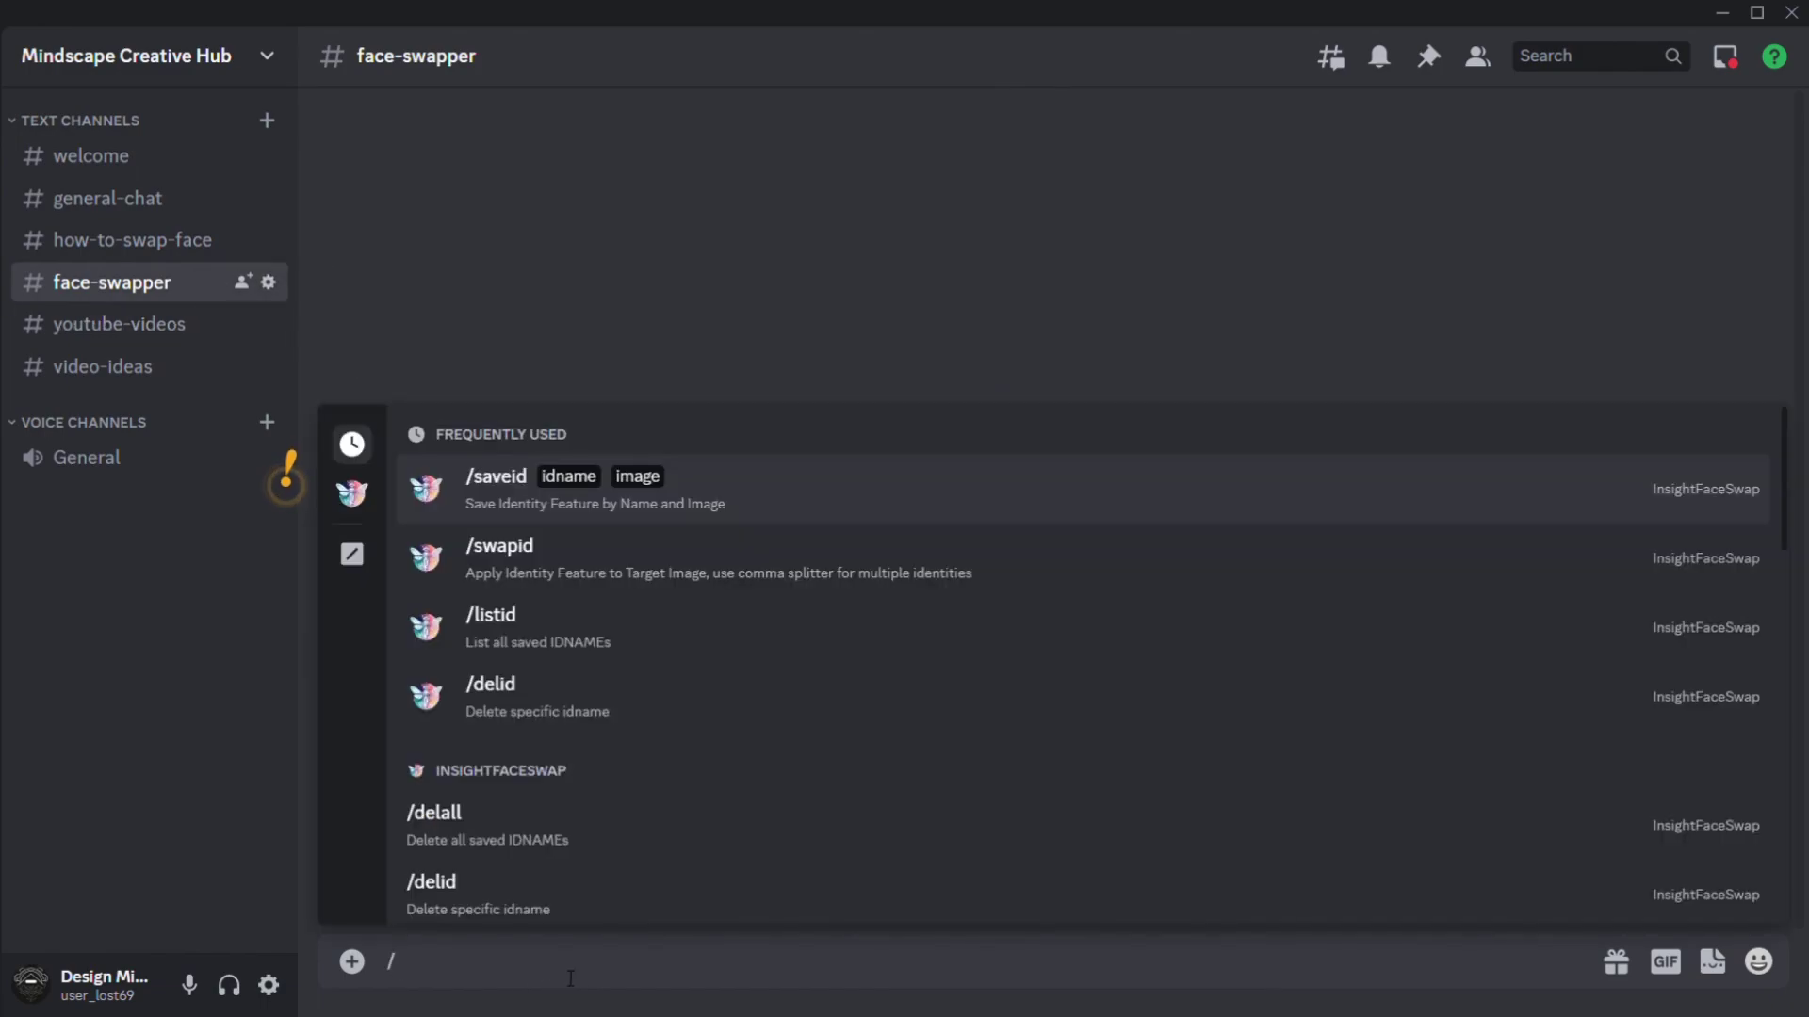
pyautogui.write('s')
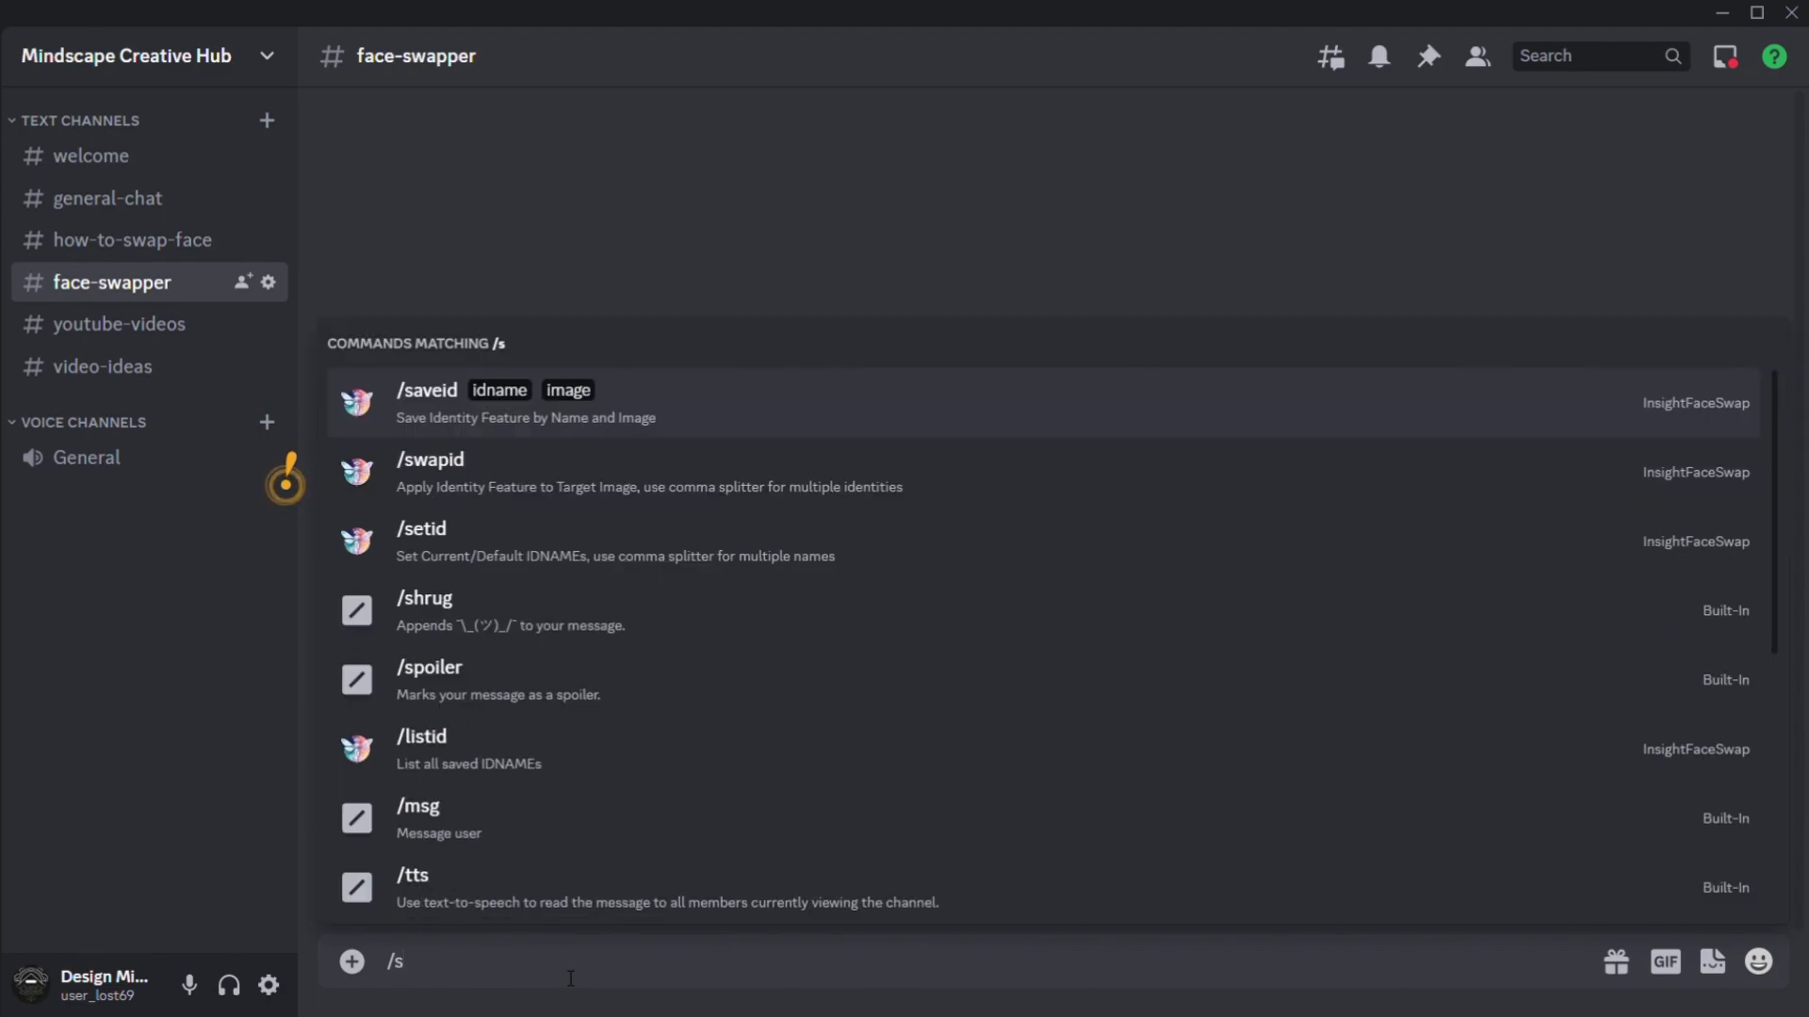
pyautogui.write('w')
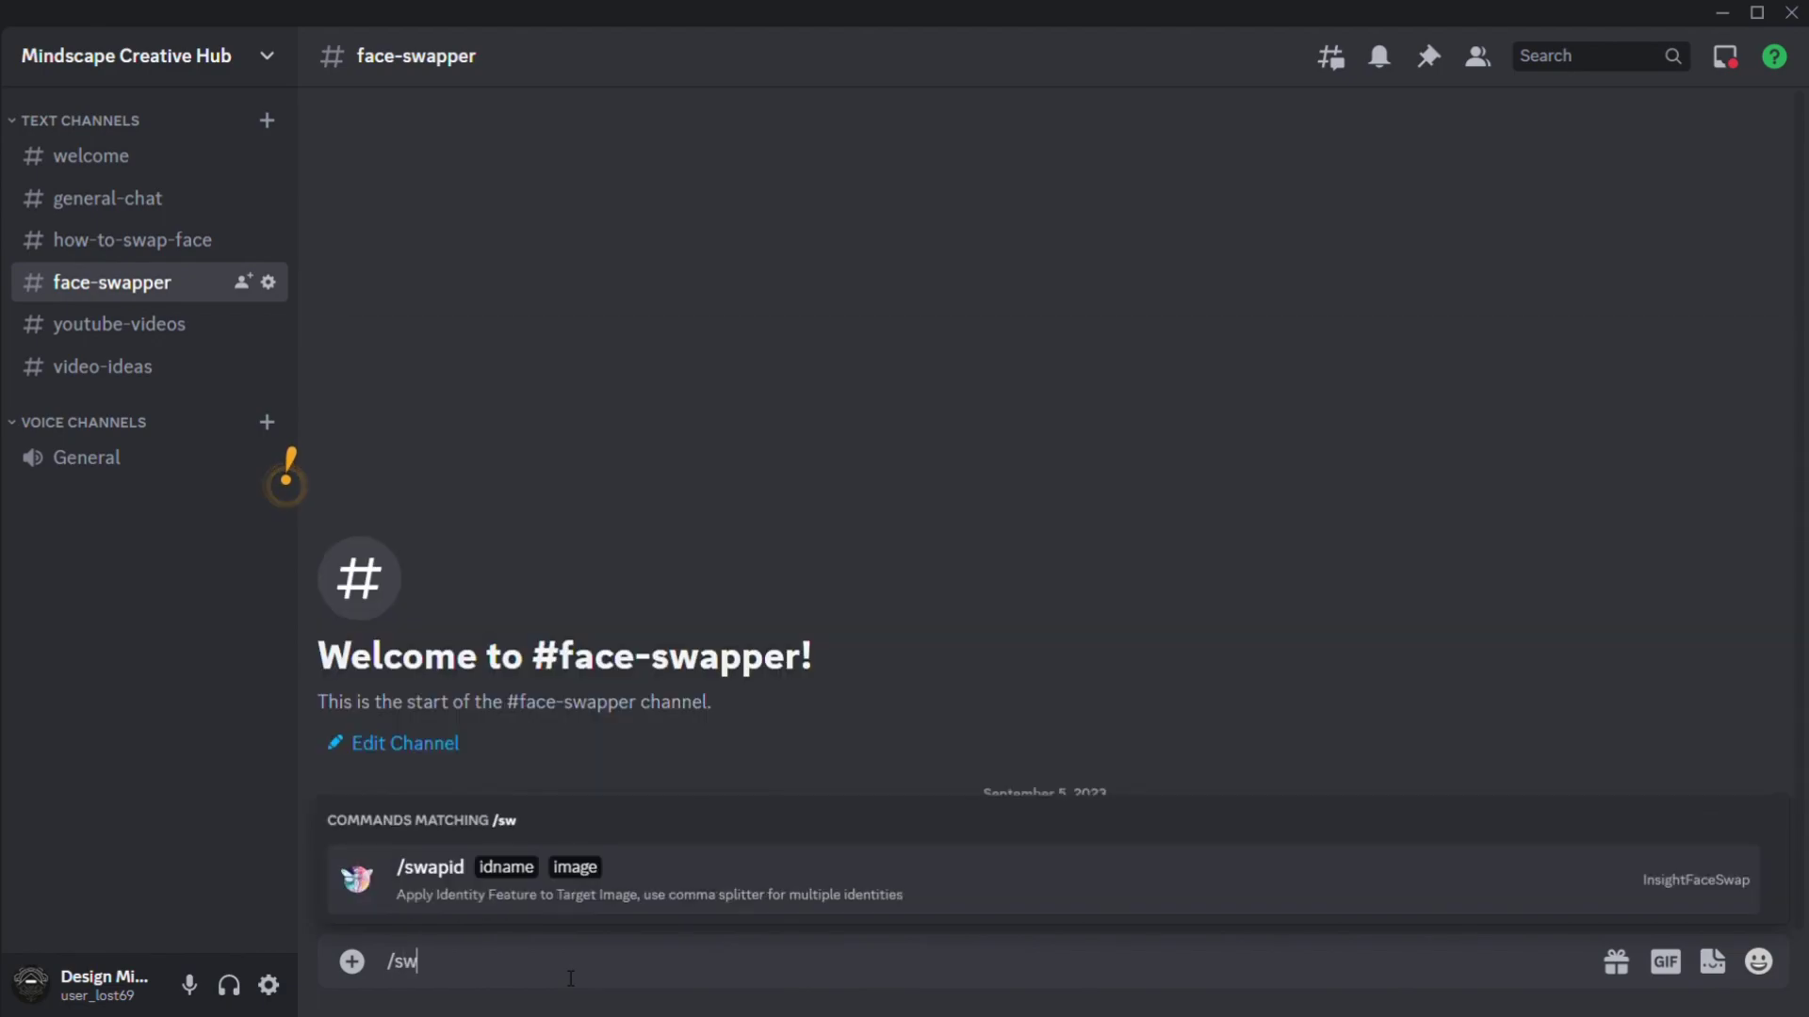
pyautogui.press('BackSpace')
pyautogui.write('a')
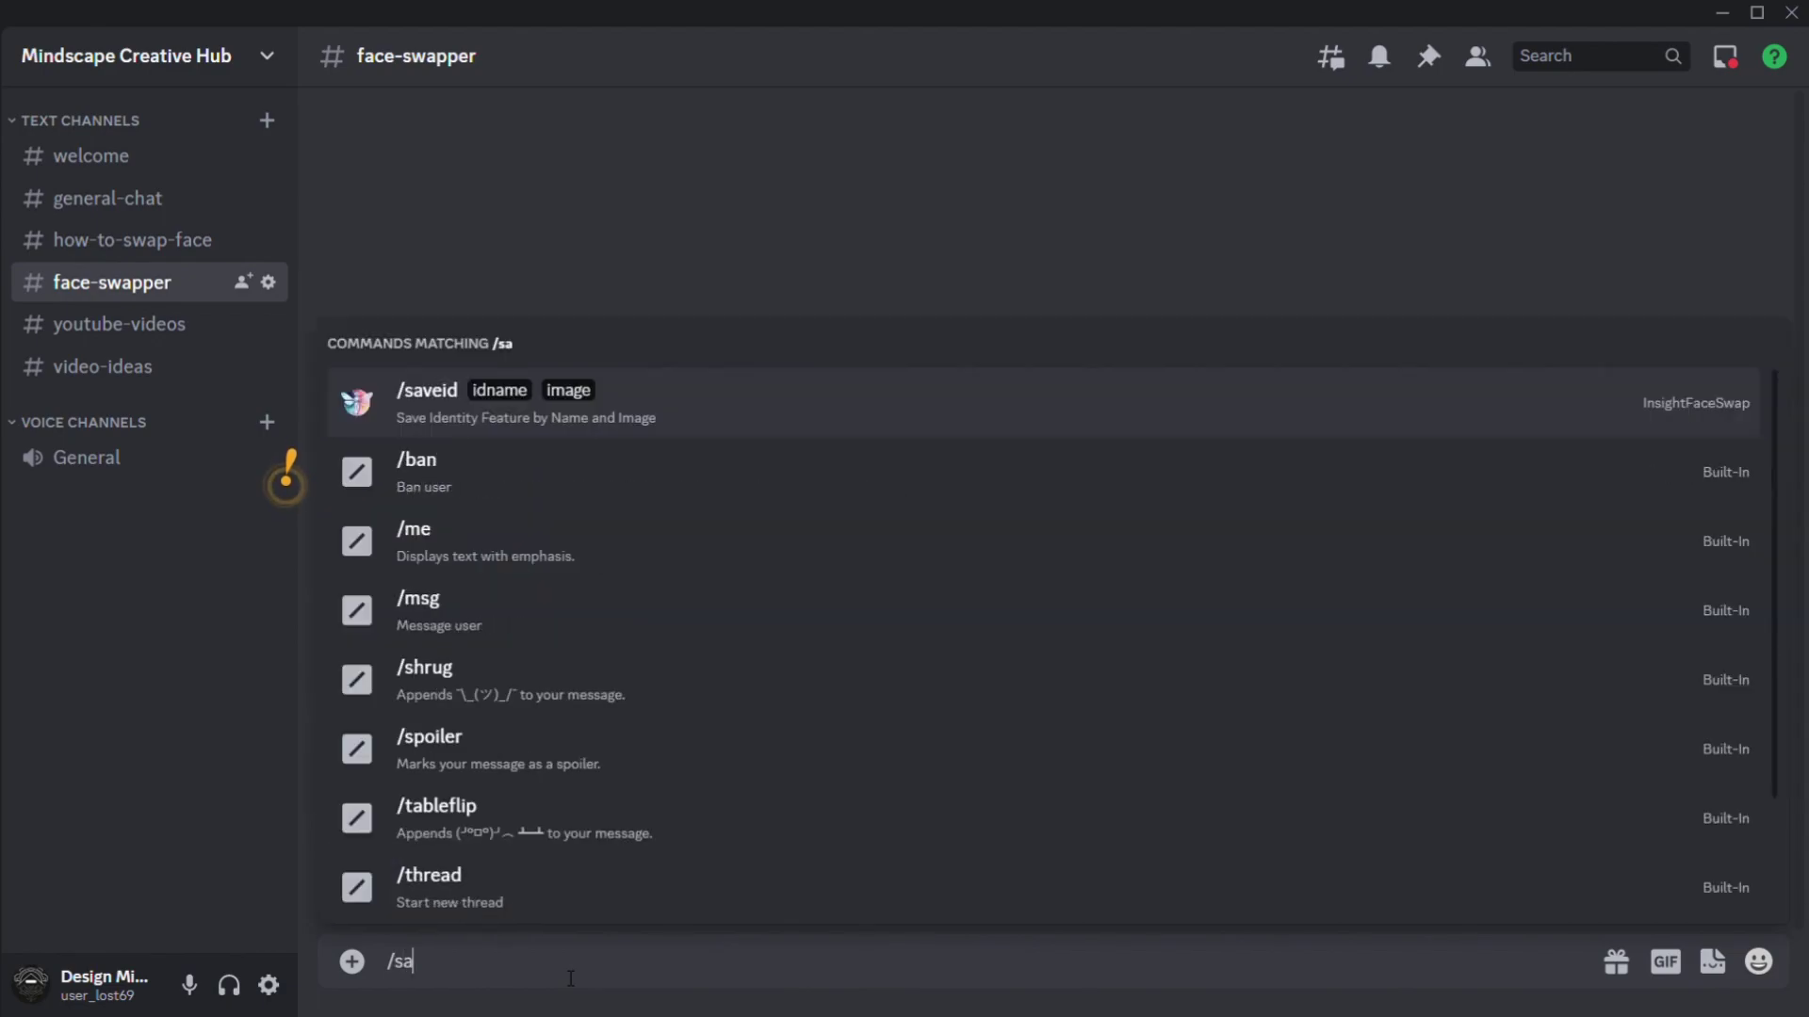
pyautogui.write('v')
pyautogui.press('Tab')
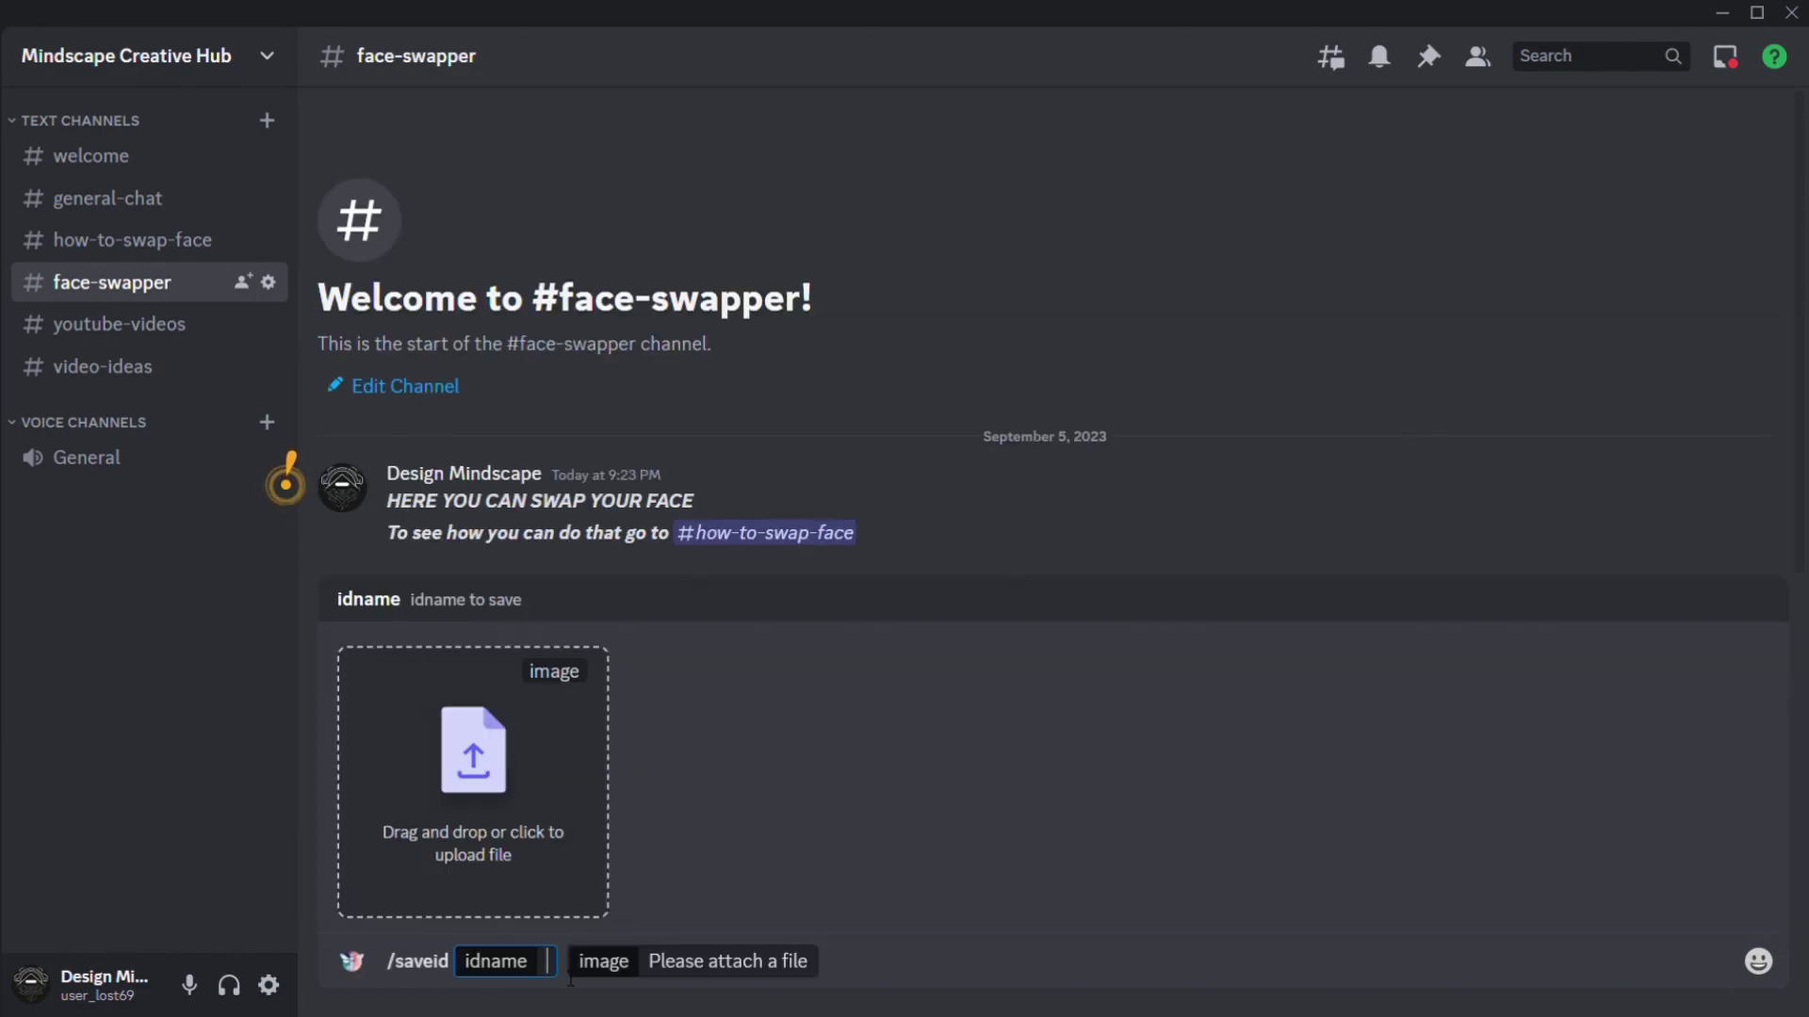
pyautogui.click(477, 811)
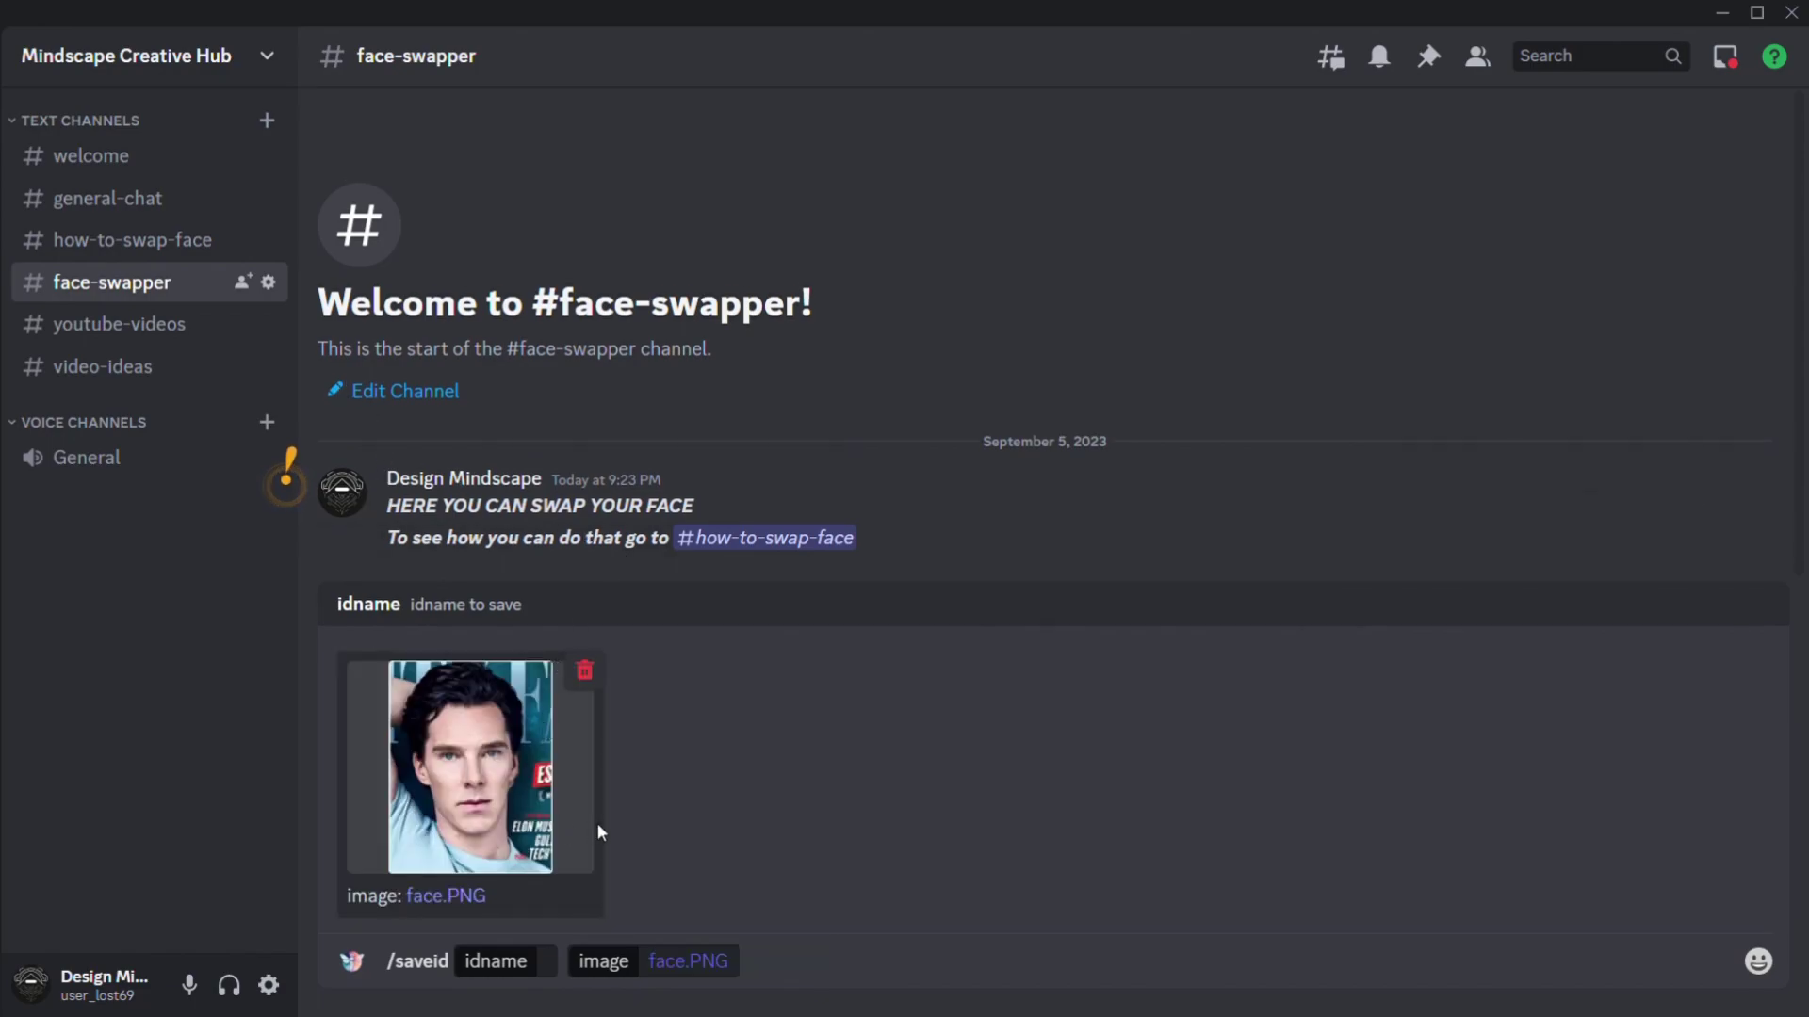
pyautogui.click(553, 971)
pyautogui.write('saw')
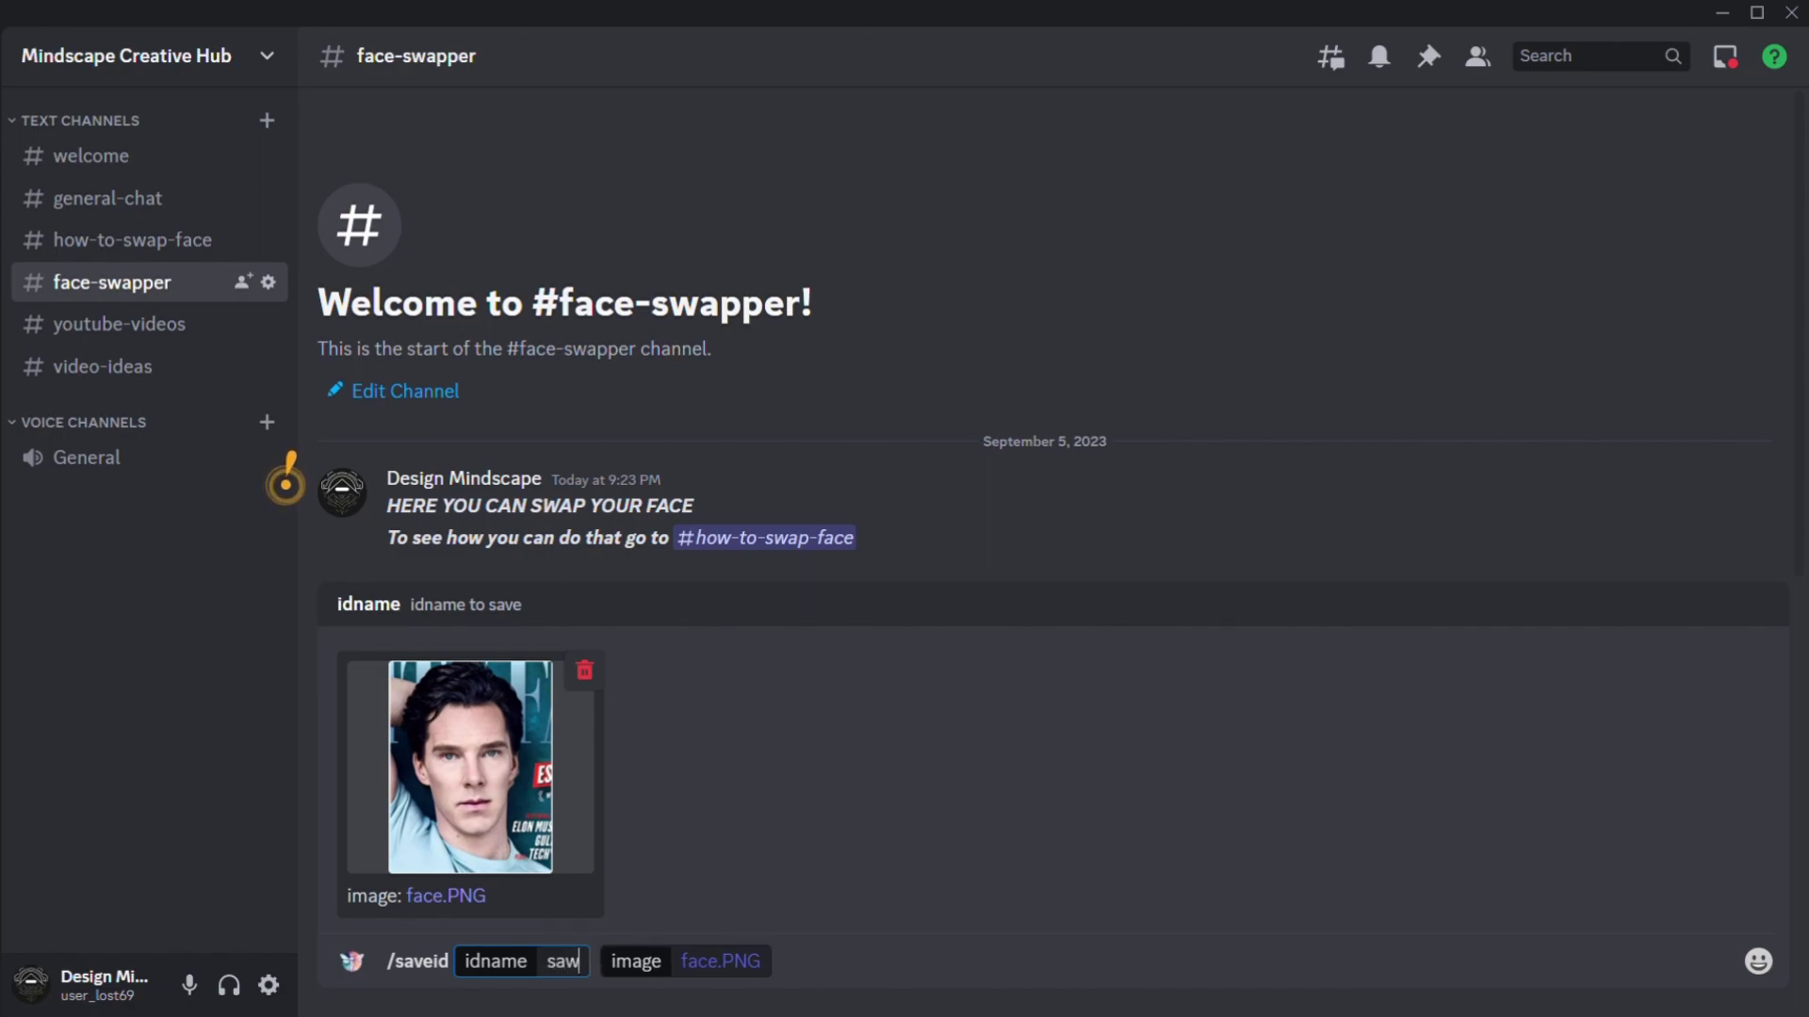
pyautogui.press('BackSpace')
pyautogui.press('BackSpace')
pyautogui.write('wap')
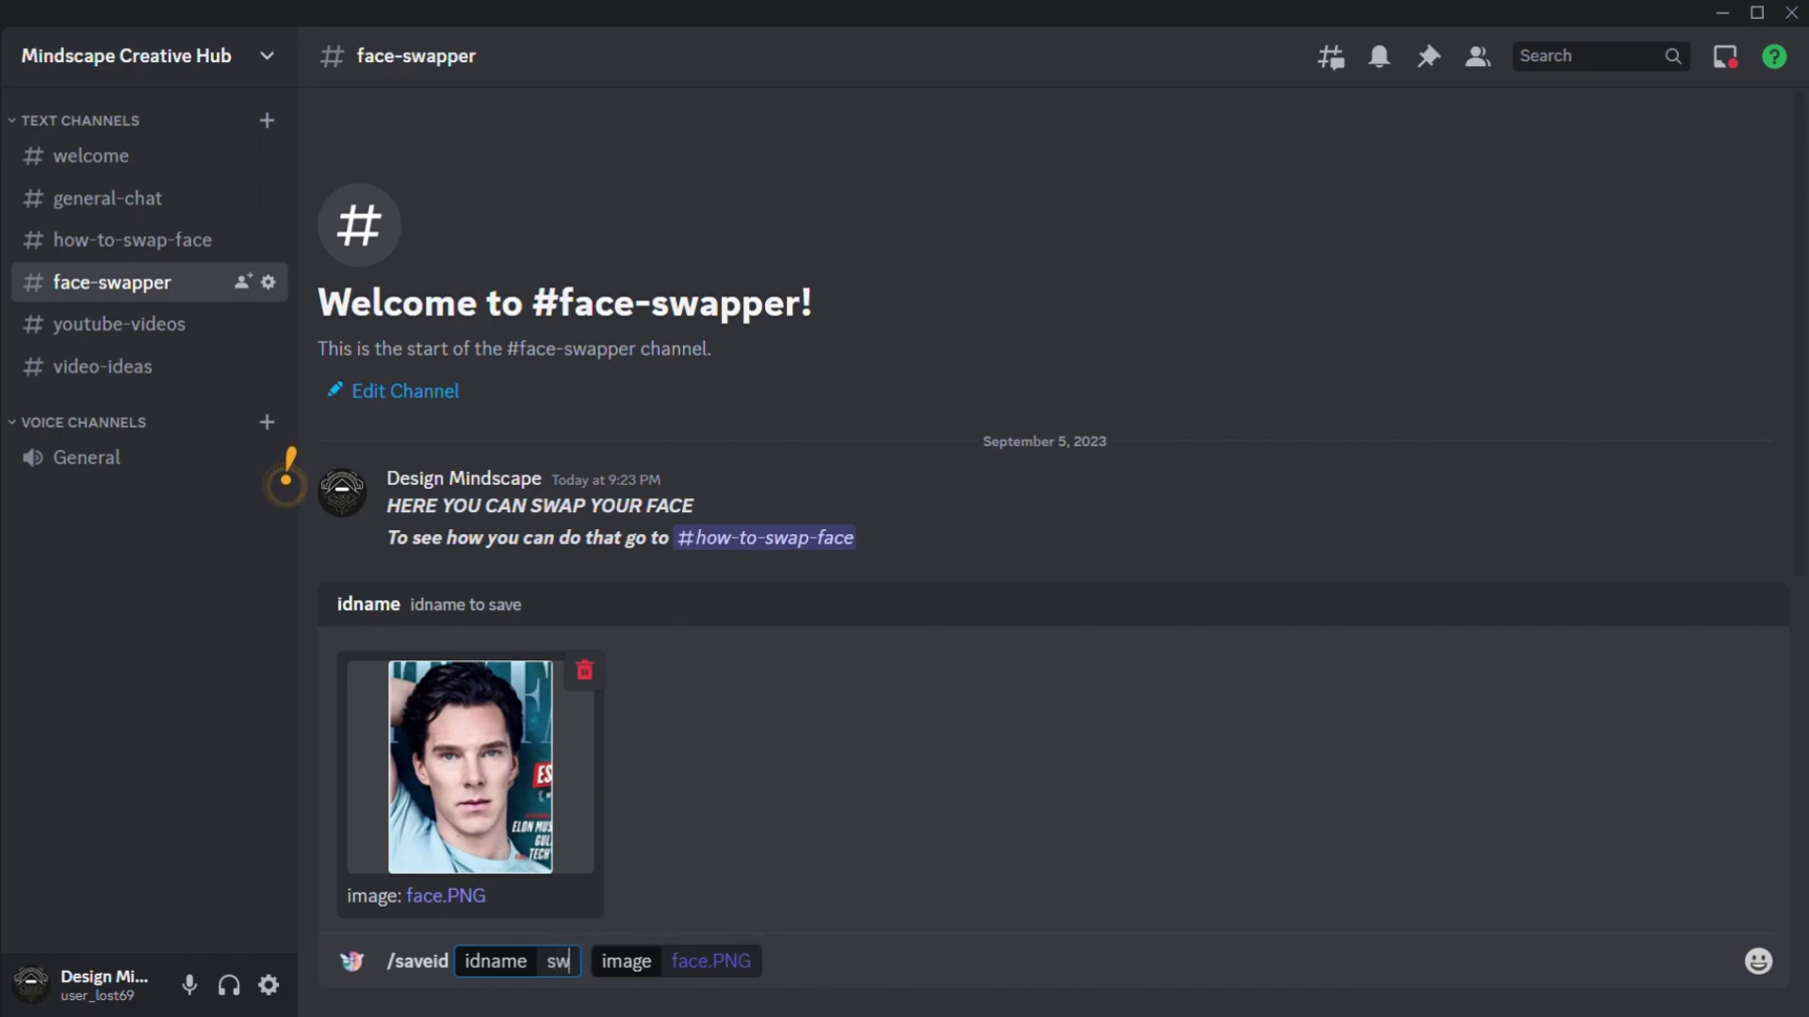
pyautogui.press('Return')
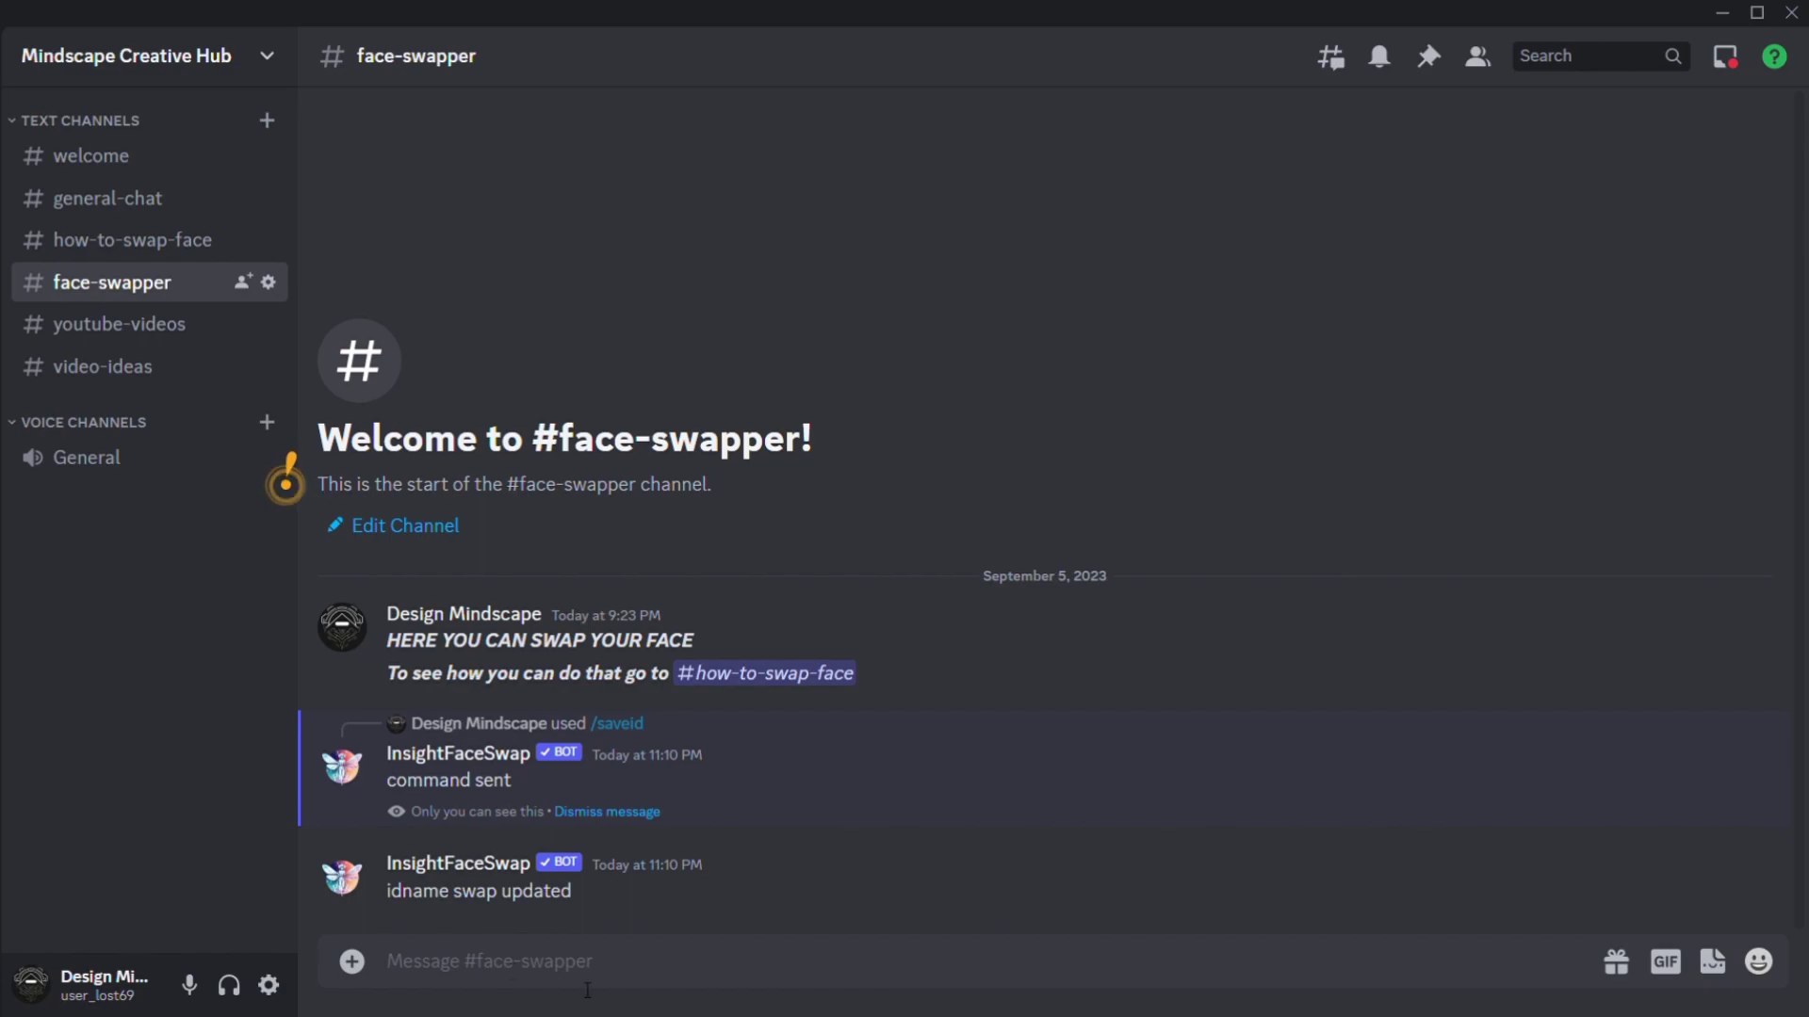
# Run /swapid on stable-diffusion-xl.jpg with idname 'swap' and enlarge the returned image
pyautogui.write('/')
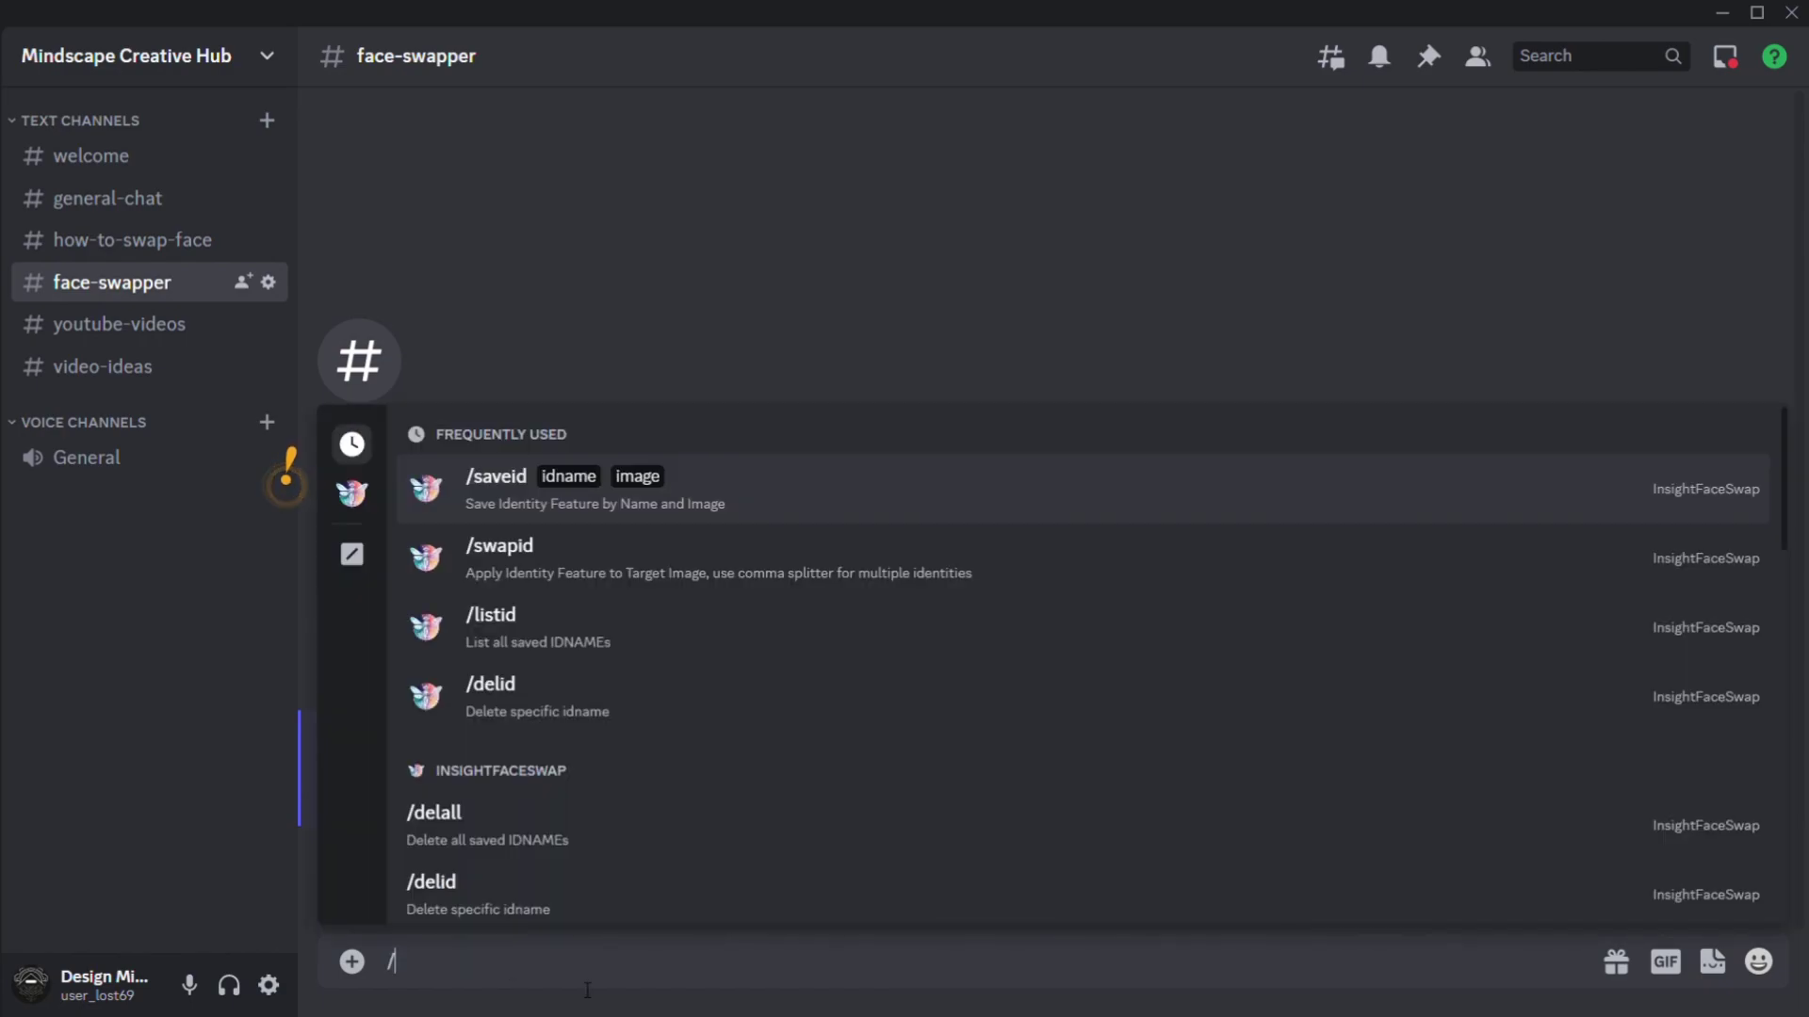
pyautogui.press('Down')
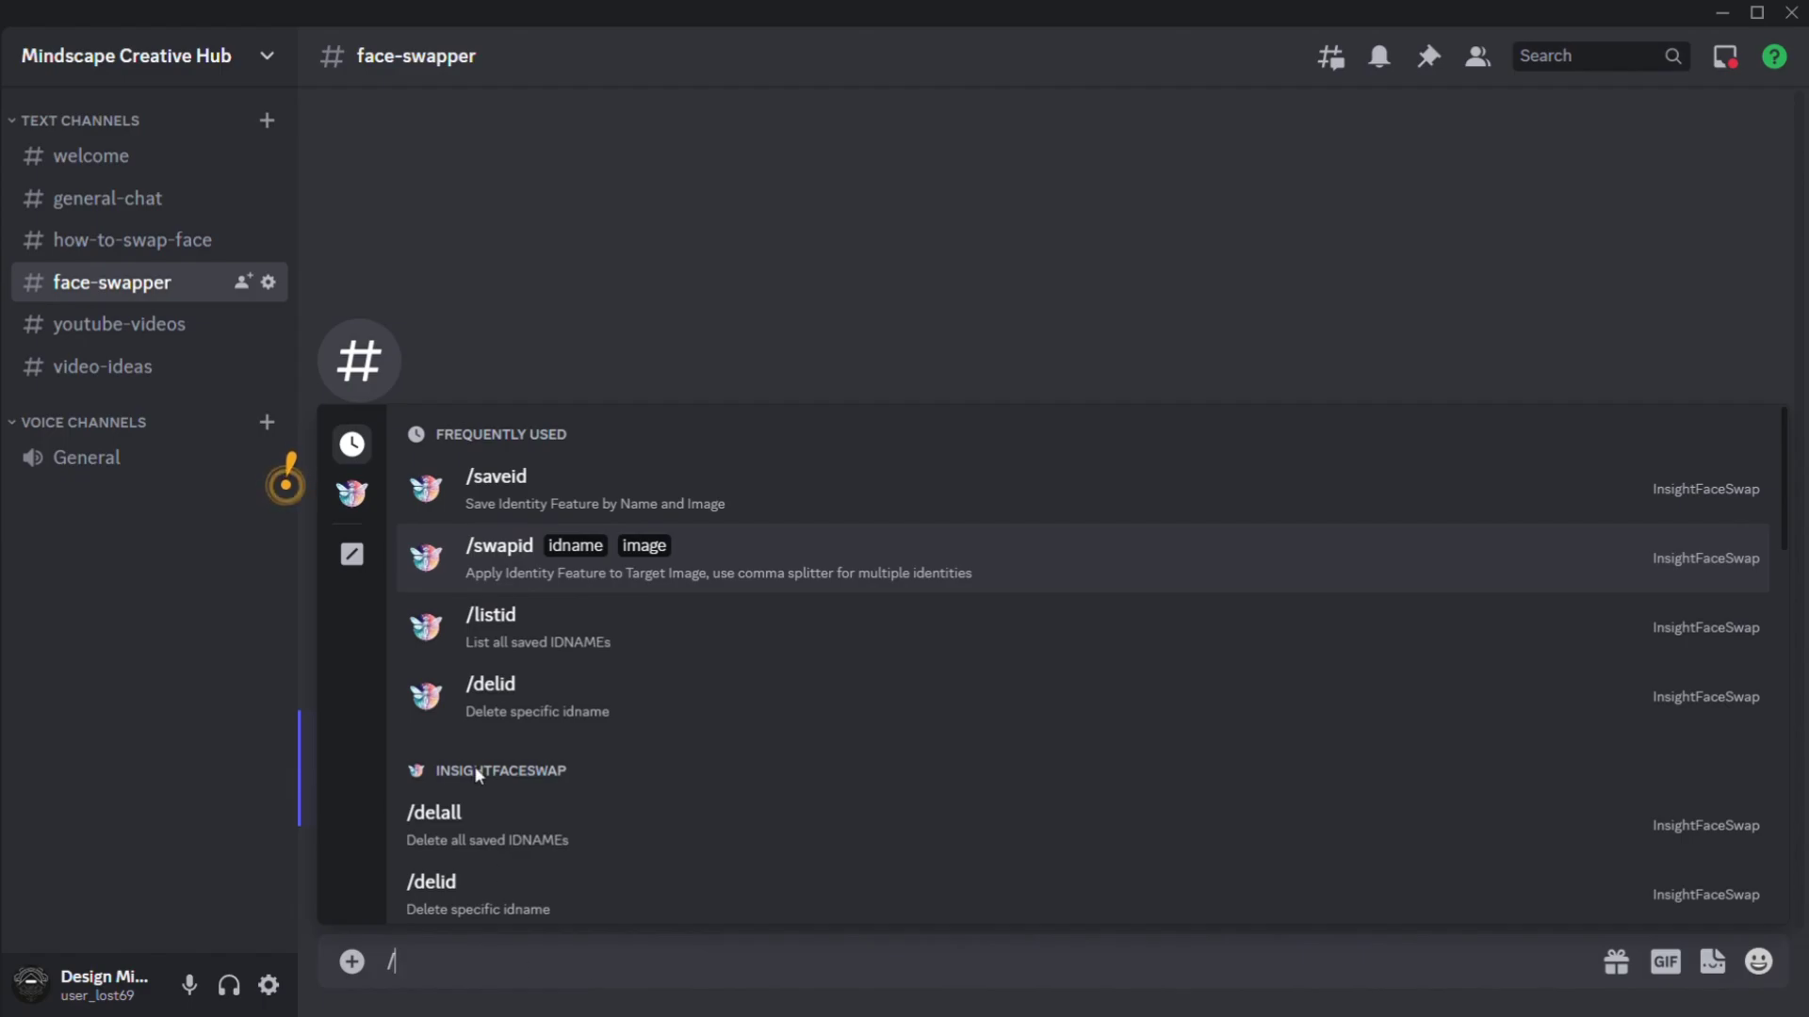
pyautogui.click(521, 577)
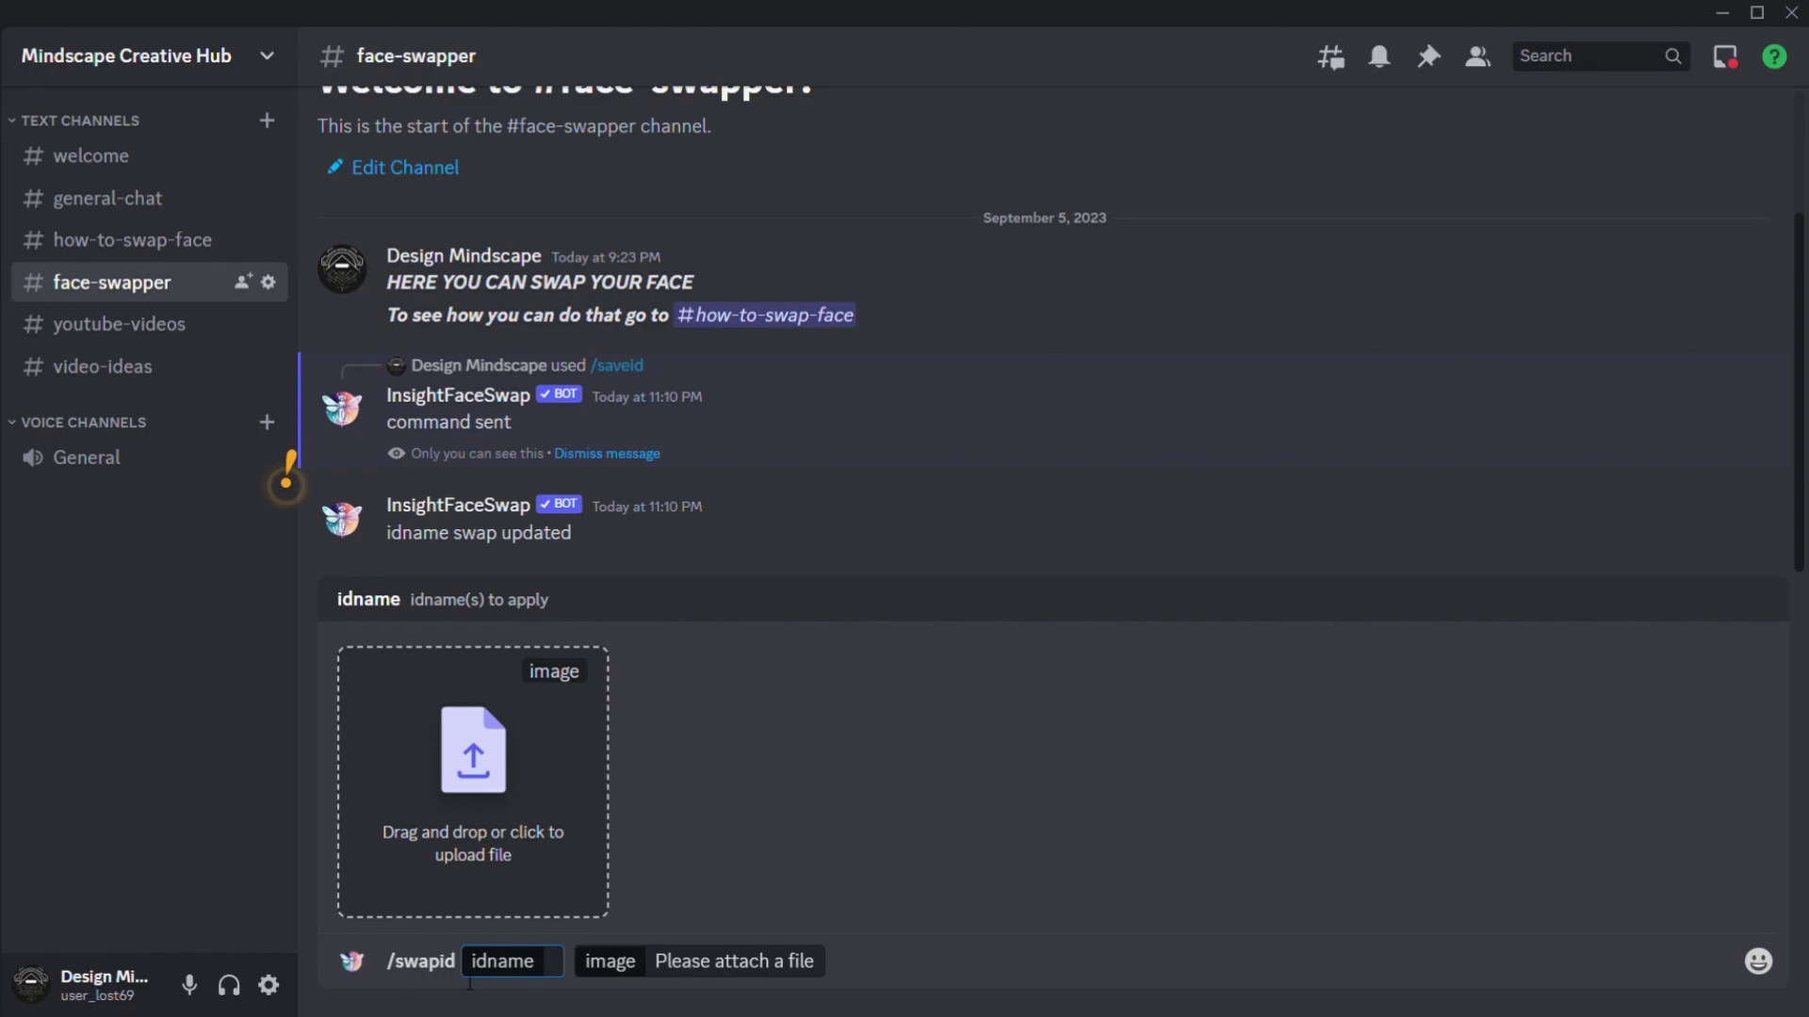
pyautogui.click(509, 807)
pyautogui.click(567, 974)
pyautogui.write('swa')
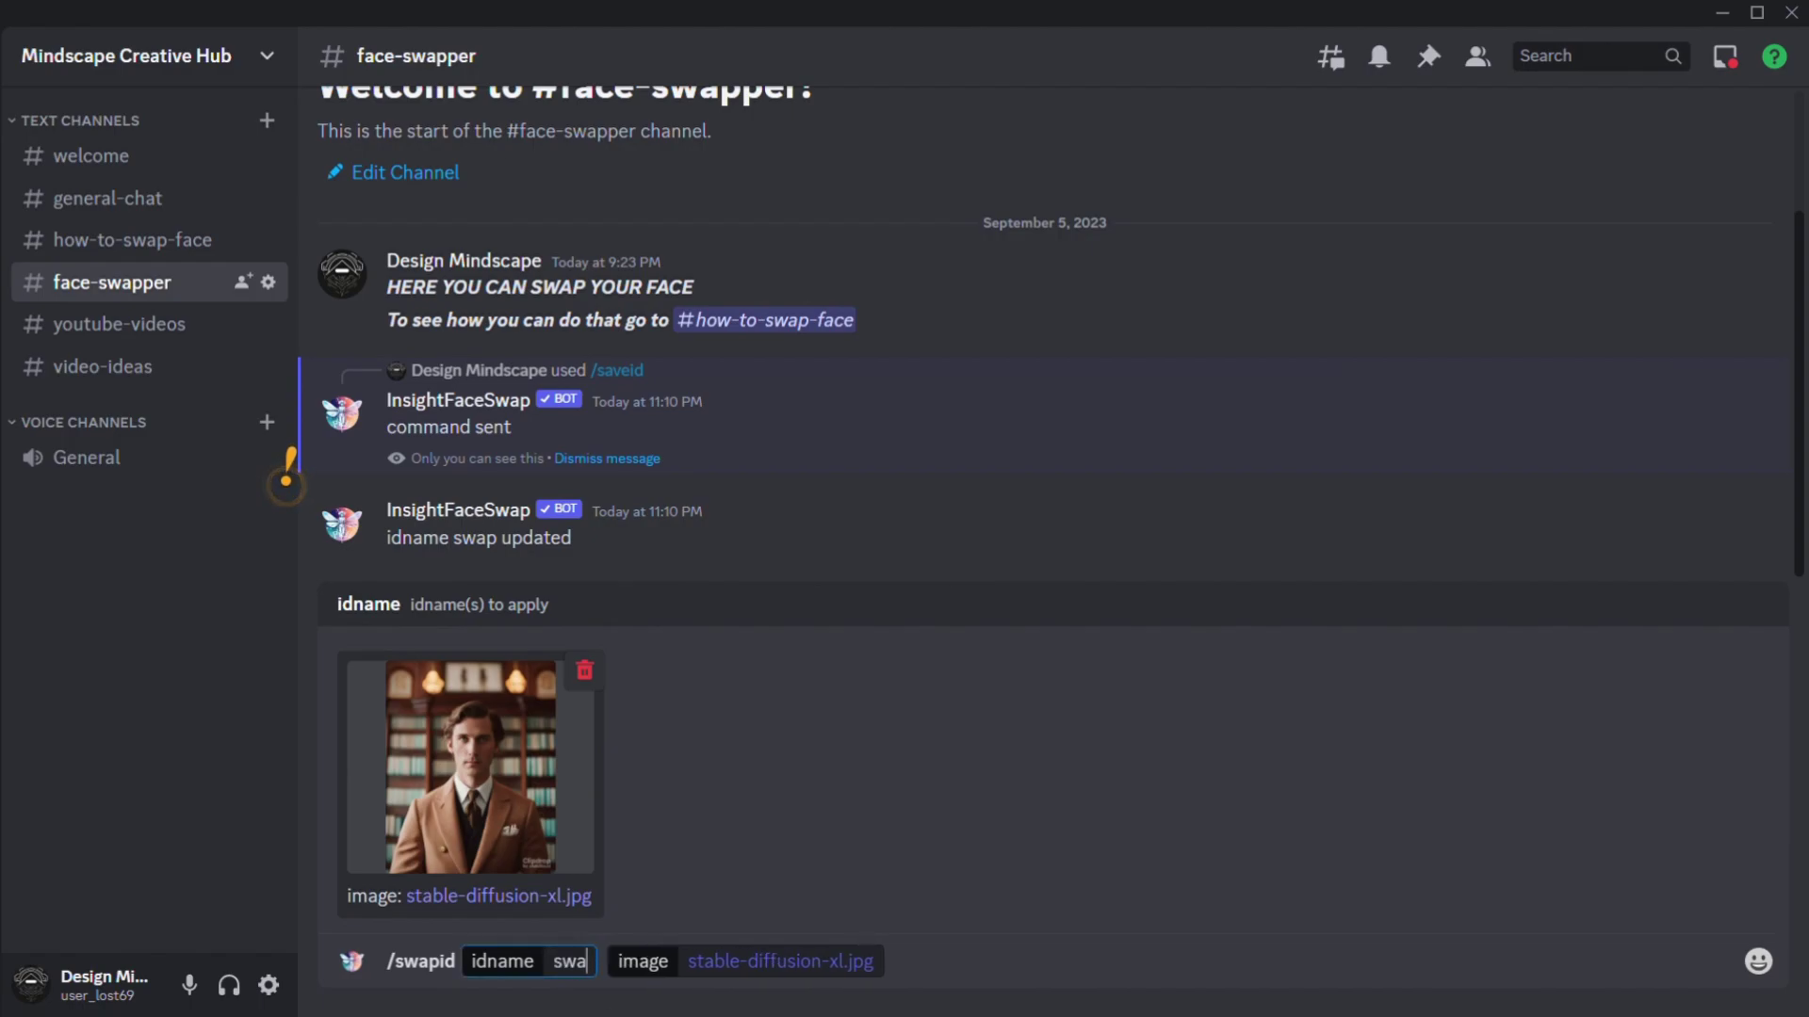
pyautogui.write('p')
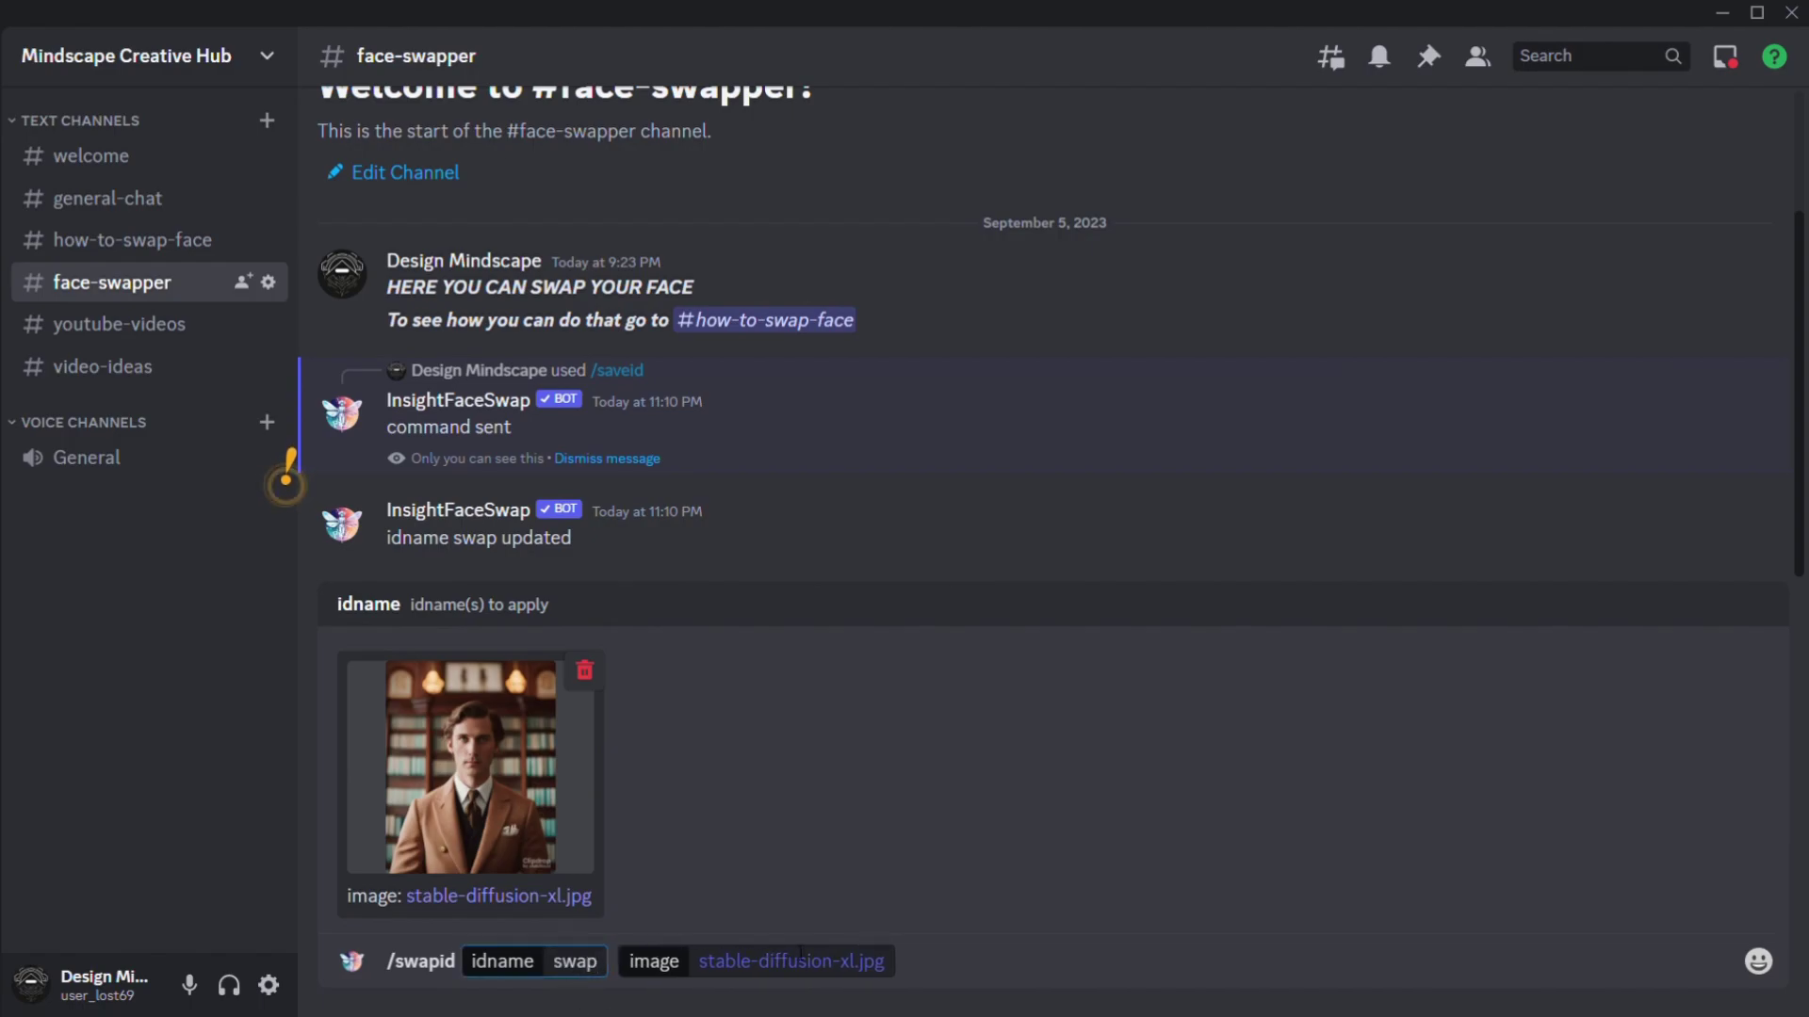
pyautogui.press('Return')
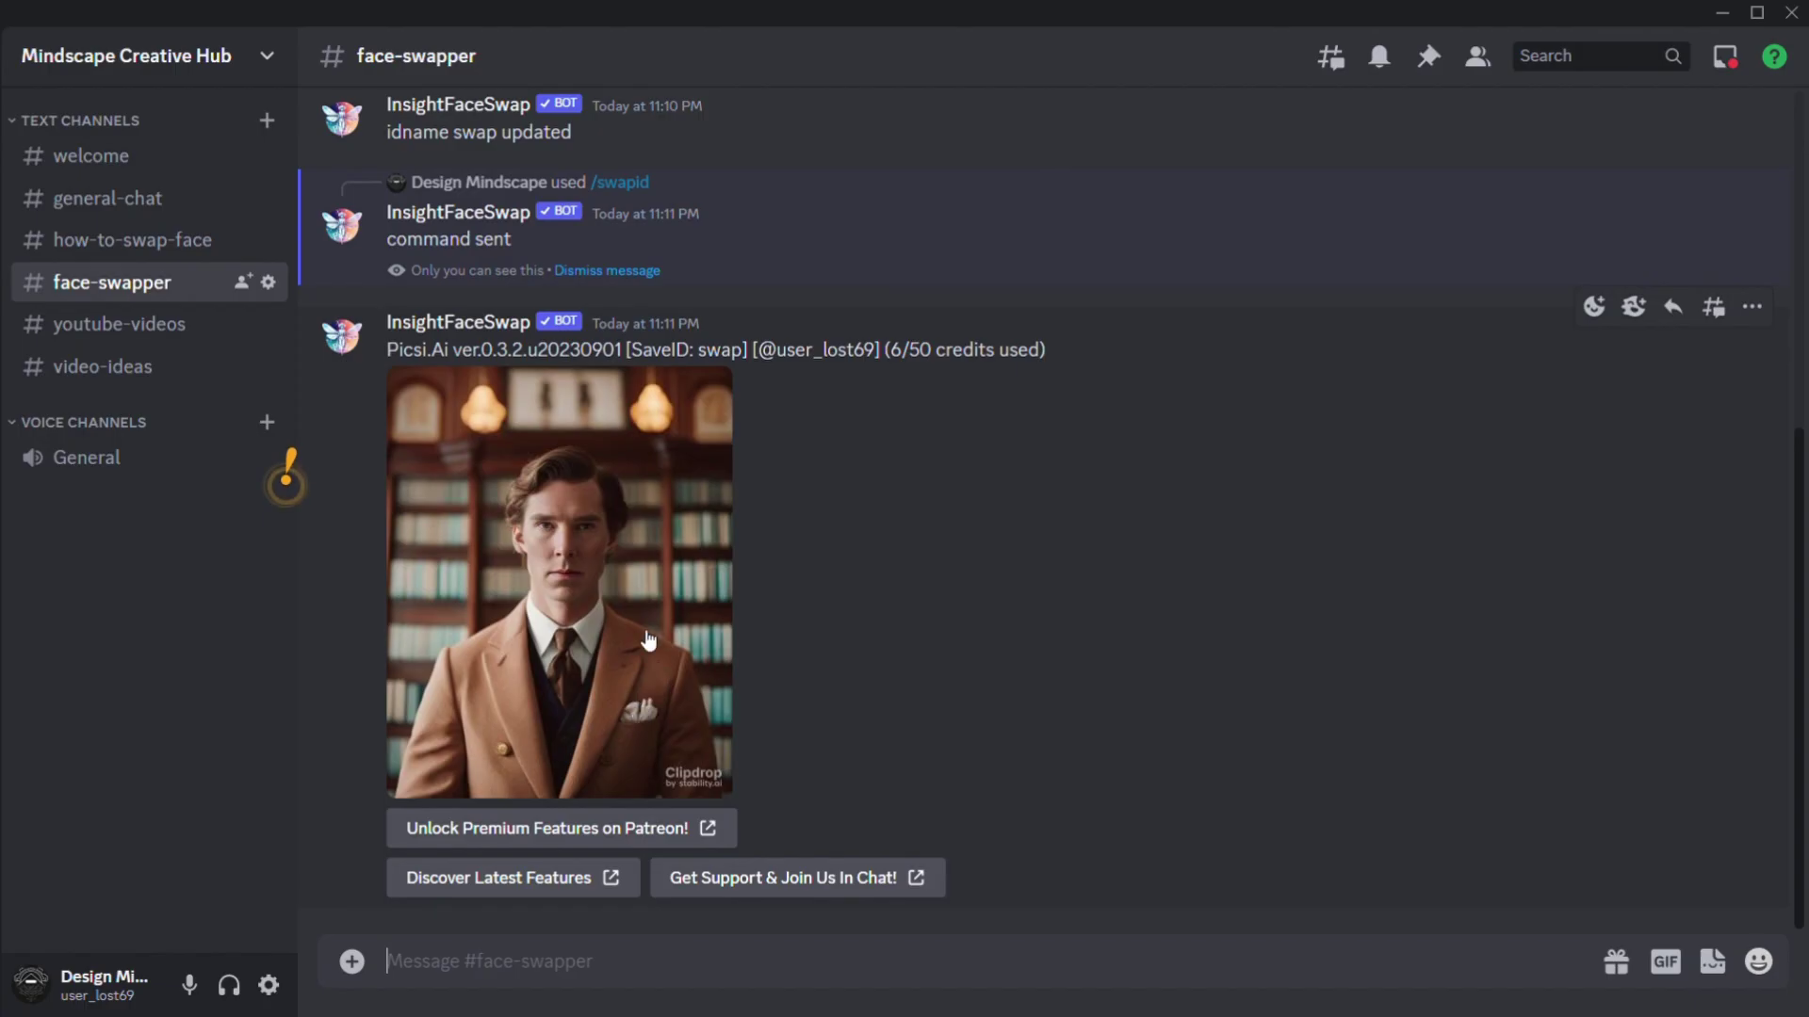
pyautogui.click(591, 608)
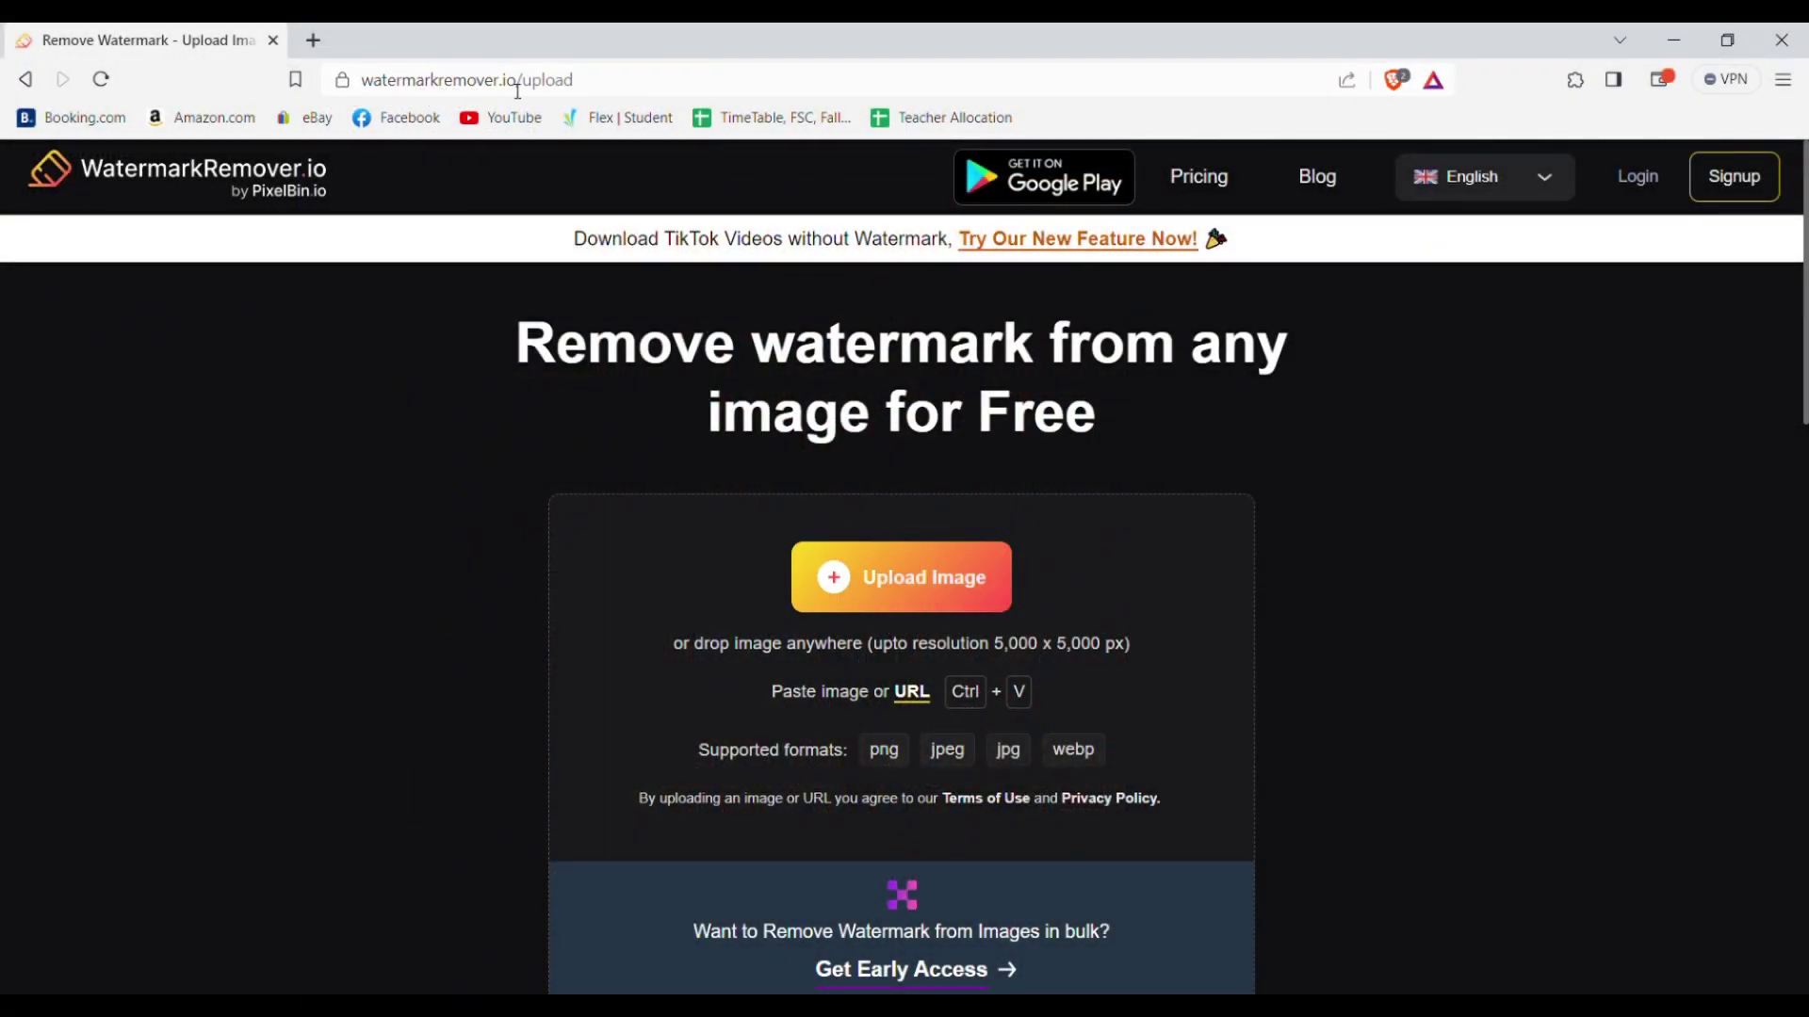
# Upload the face-swapped portrait and wait for the watermark-free version to be ready
pyautogui.click(913, 615)
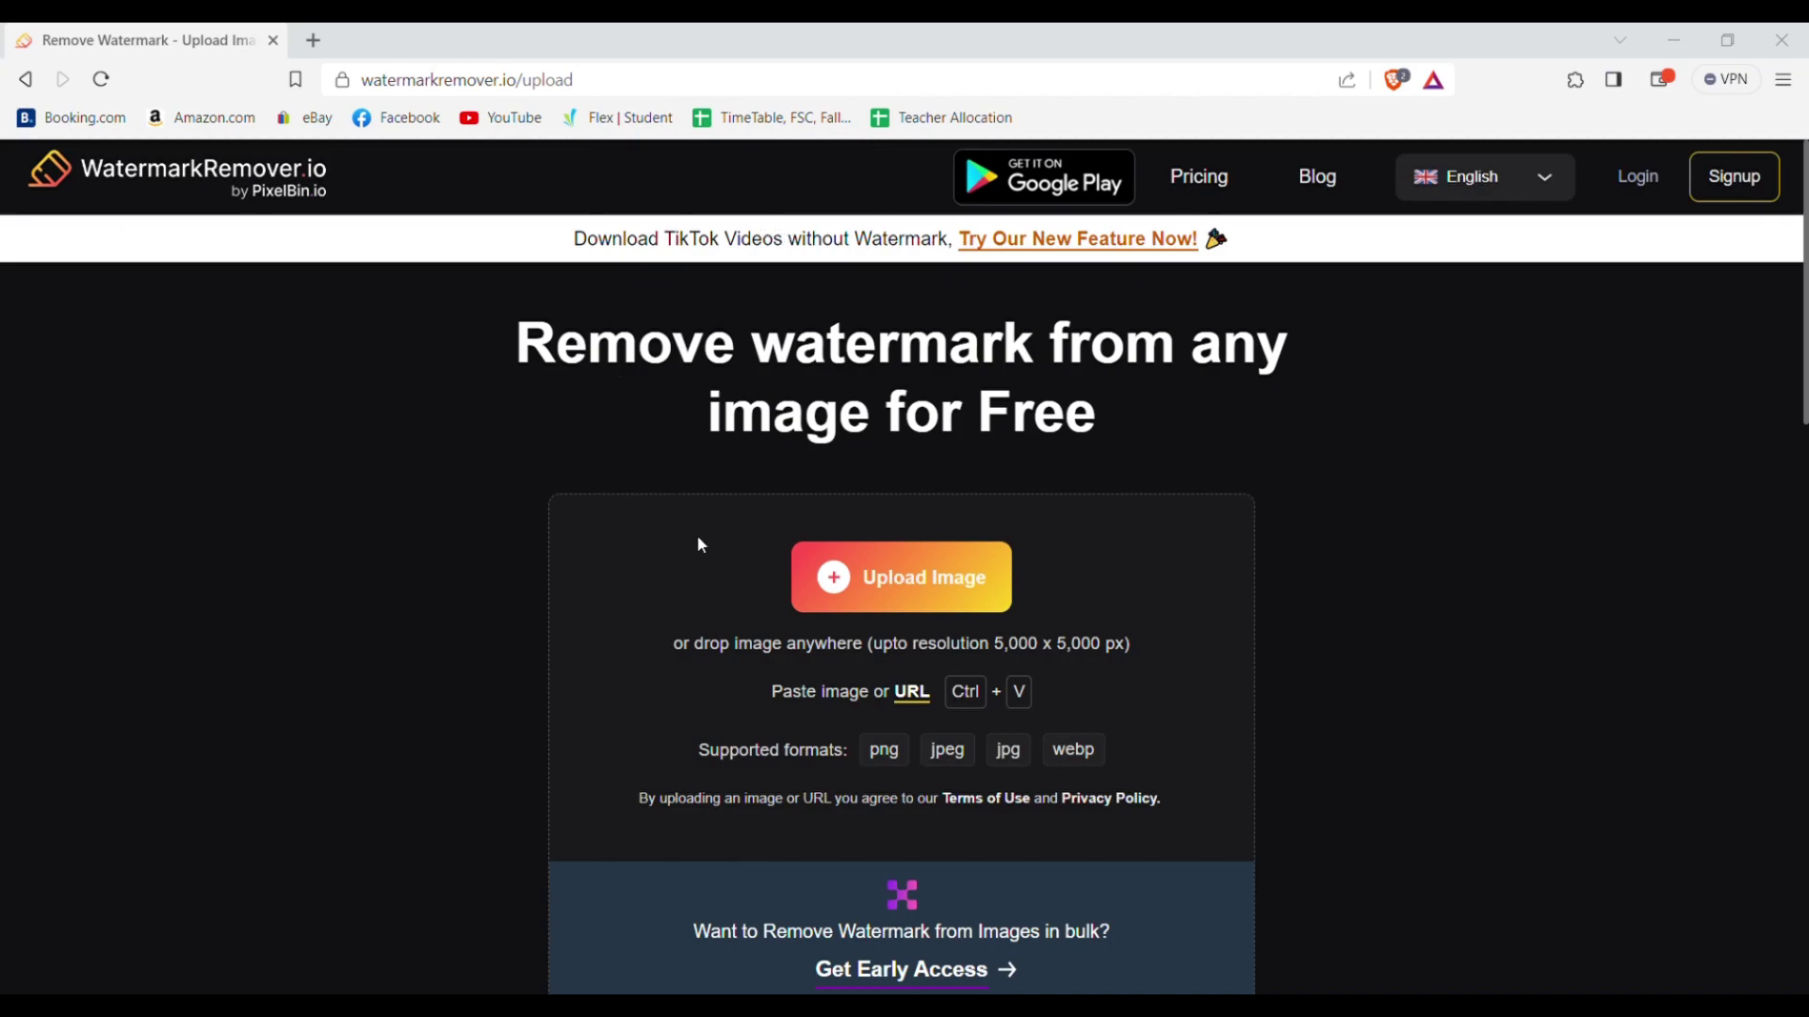
pyautogui.scroll(-2, 1434, 519)
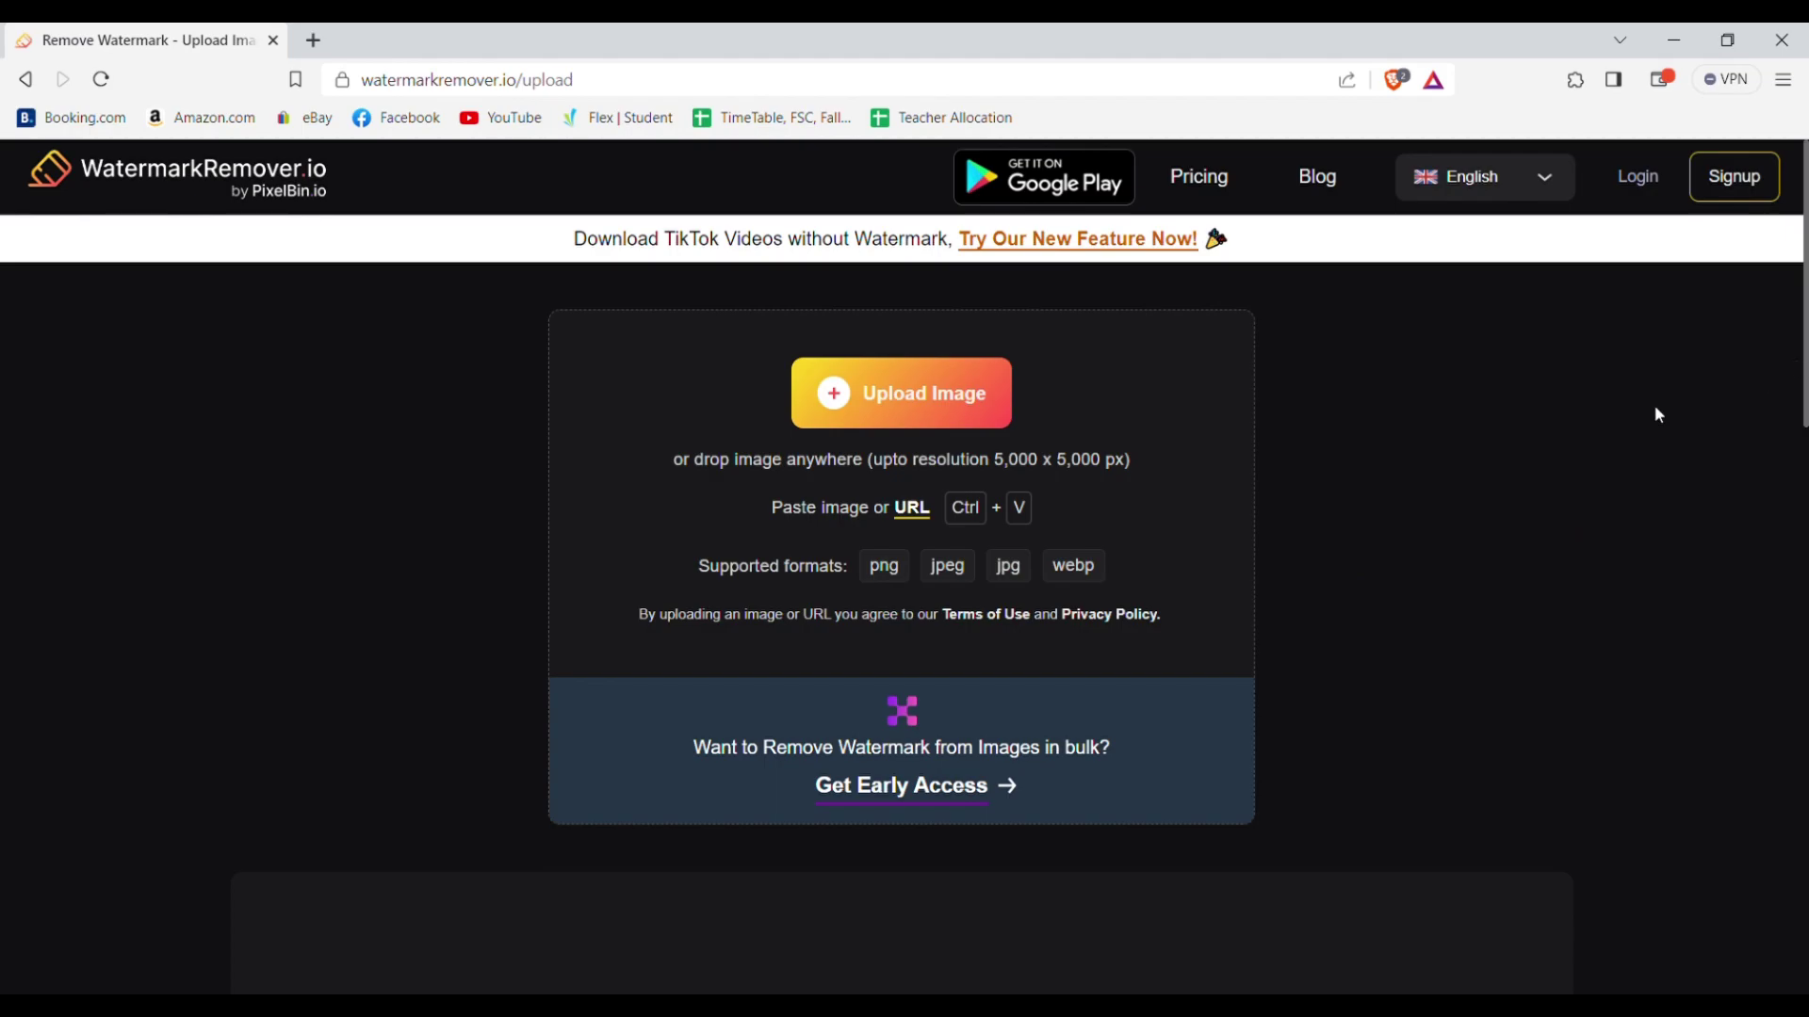
pyautogui.scroll(1, 1659, 416)
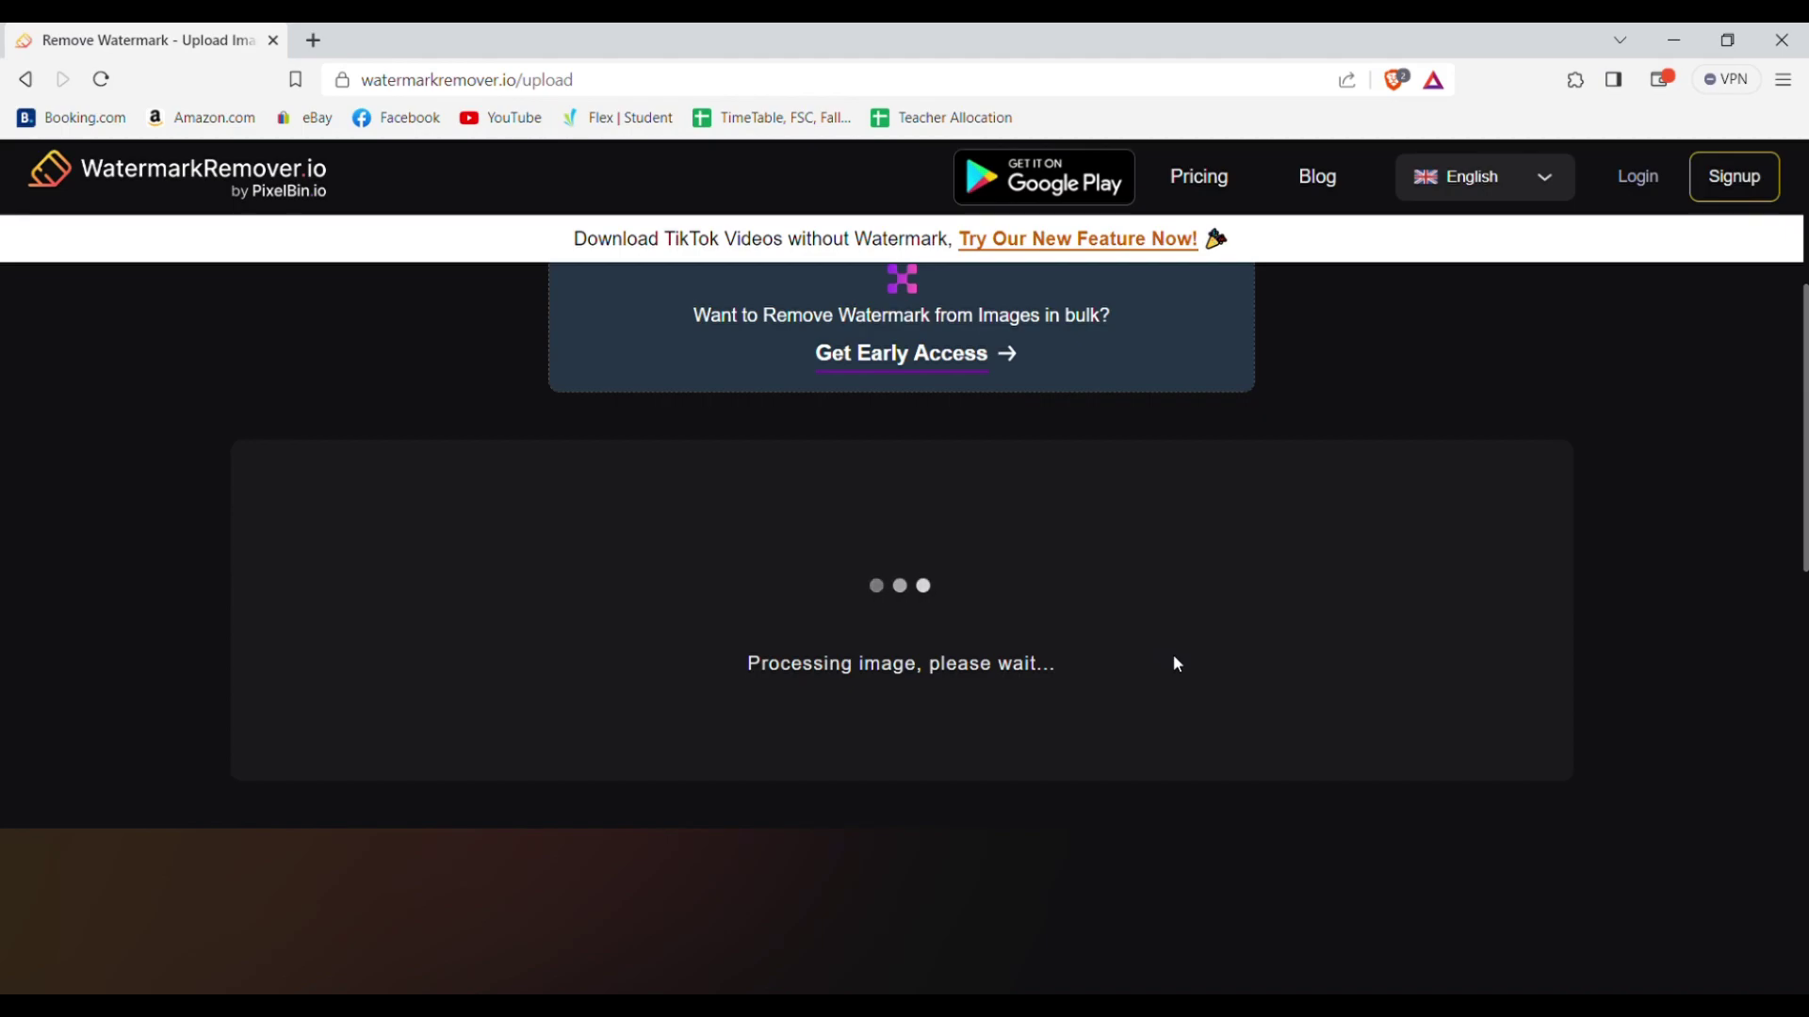
pyautogui.scroll(-1, 904, 622)
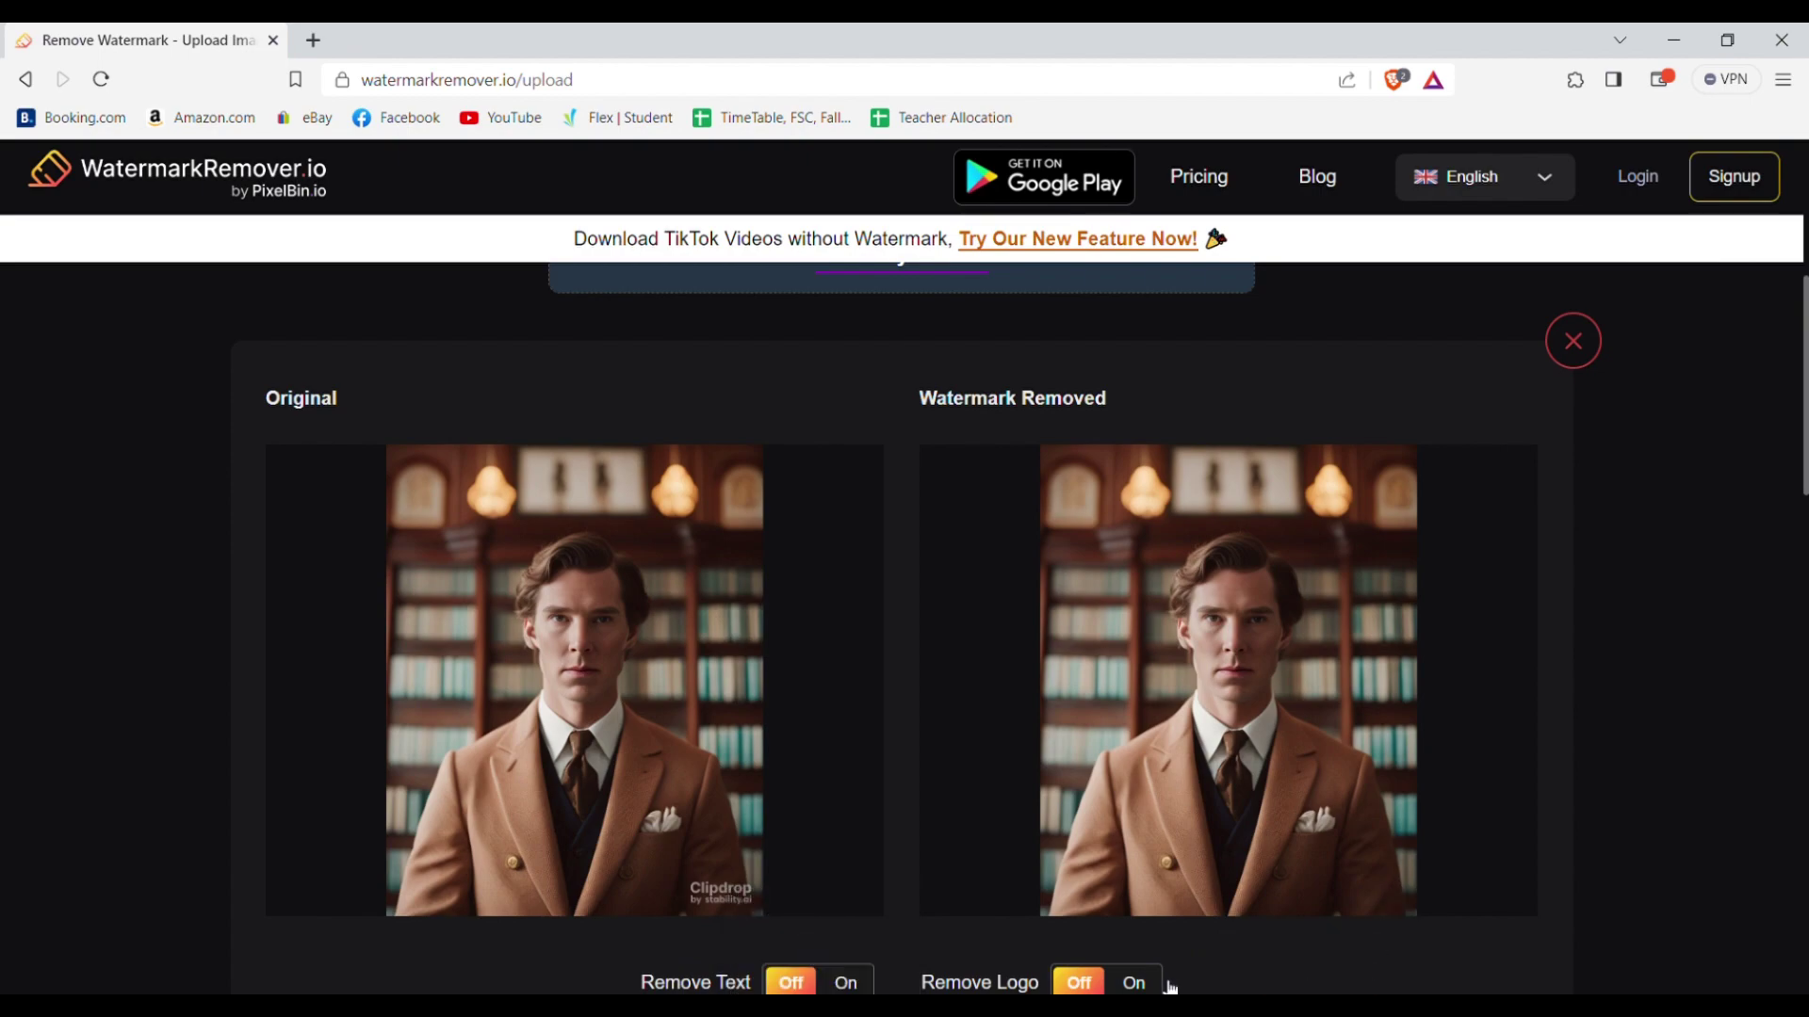
pyautogui.scroll(-1, 1174, 955)
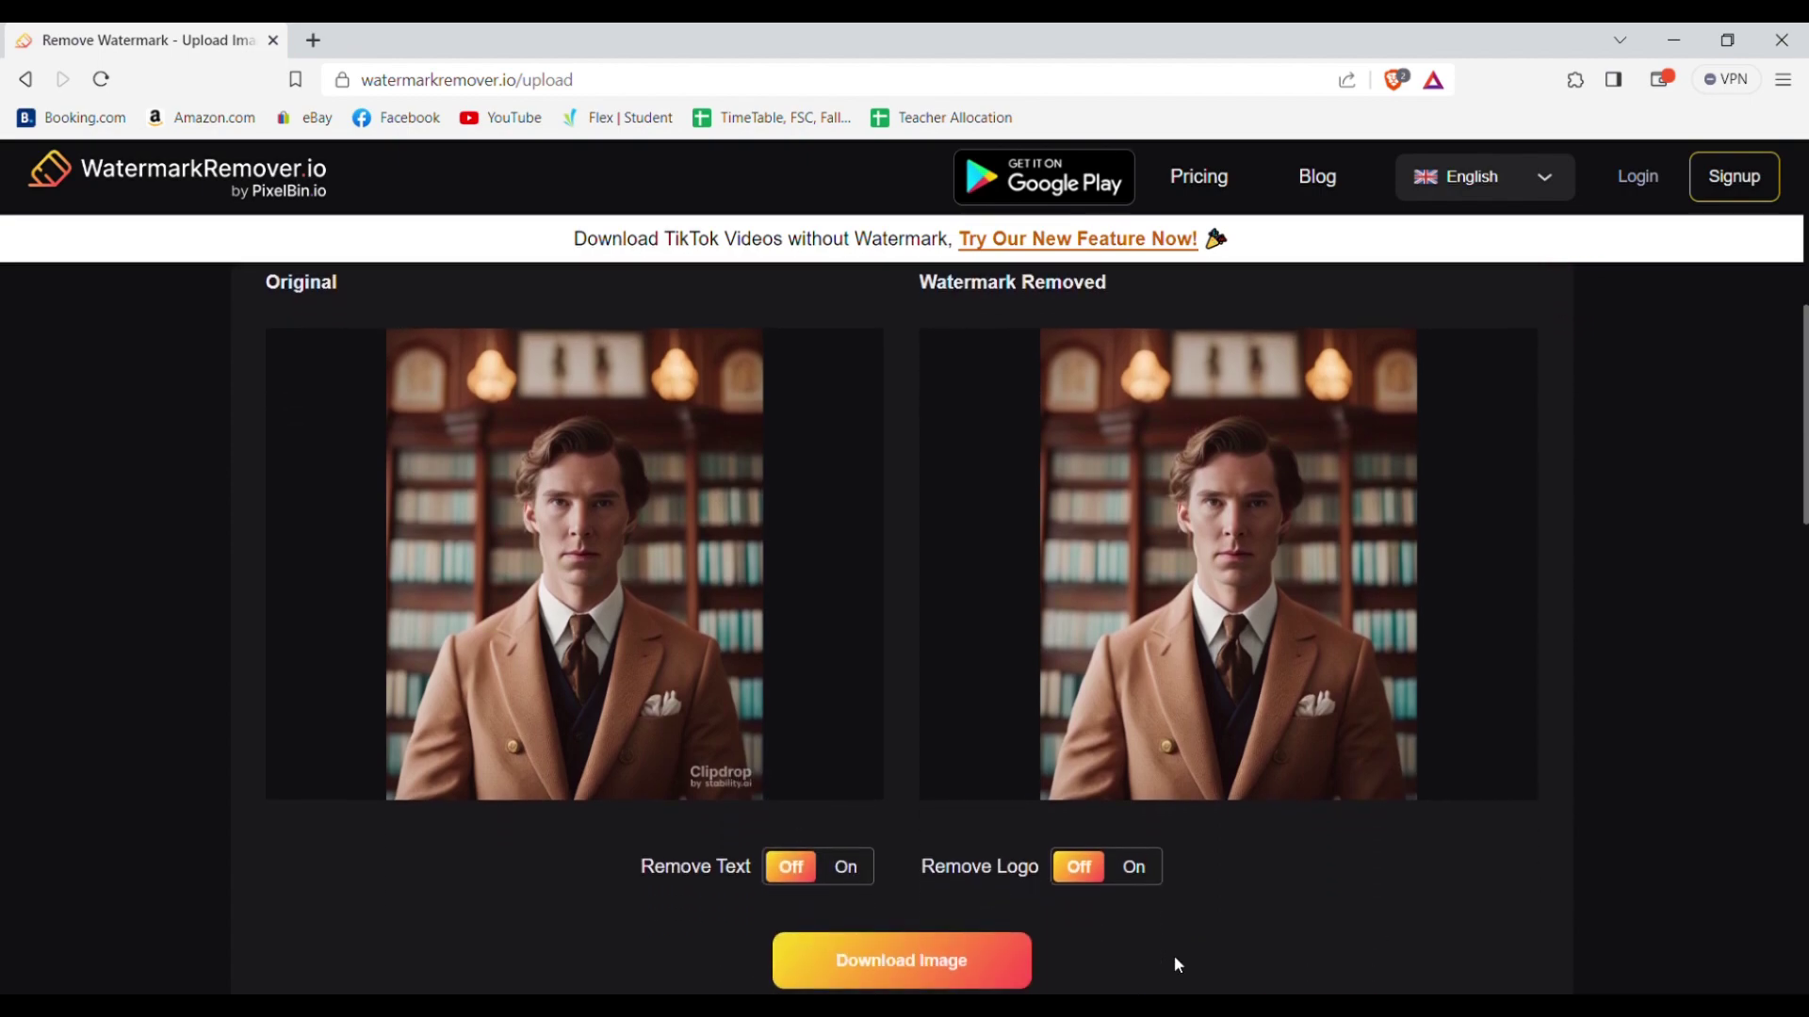
pyautogui.click(1008, 958)
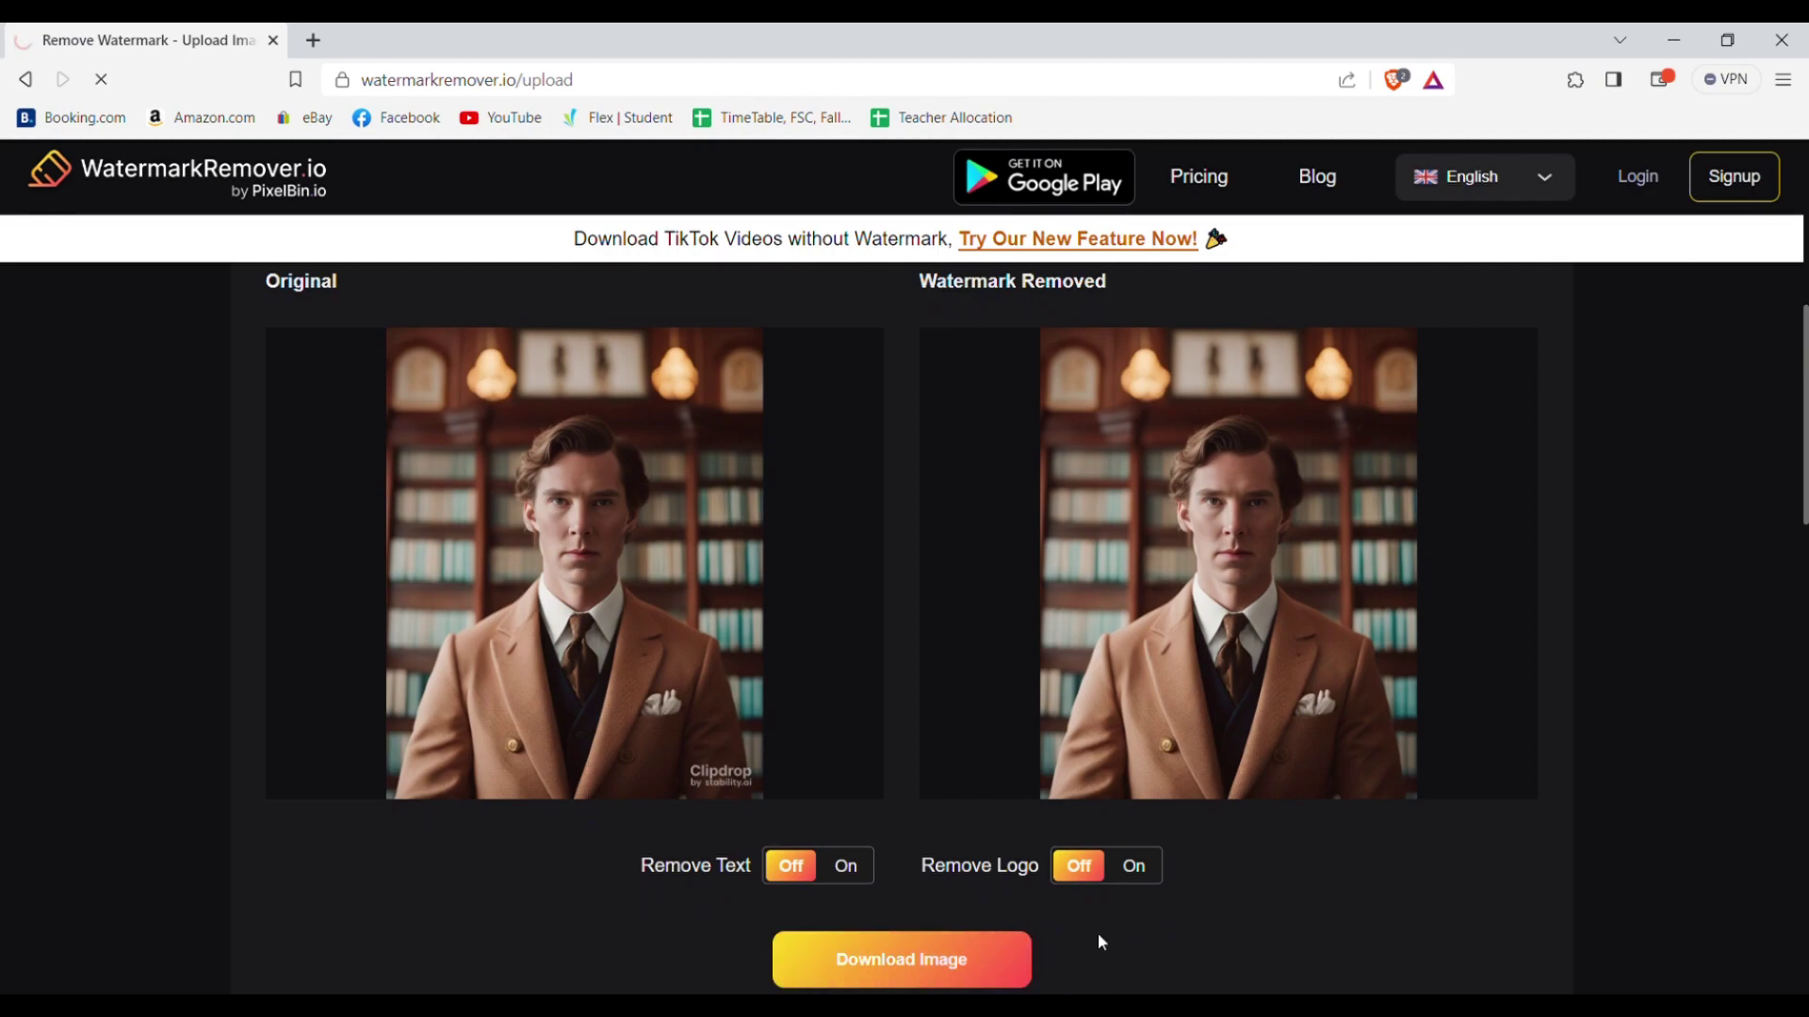